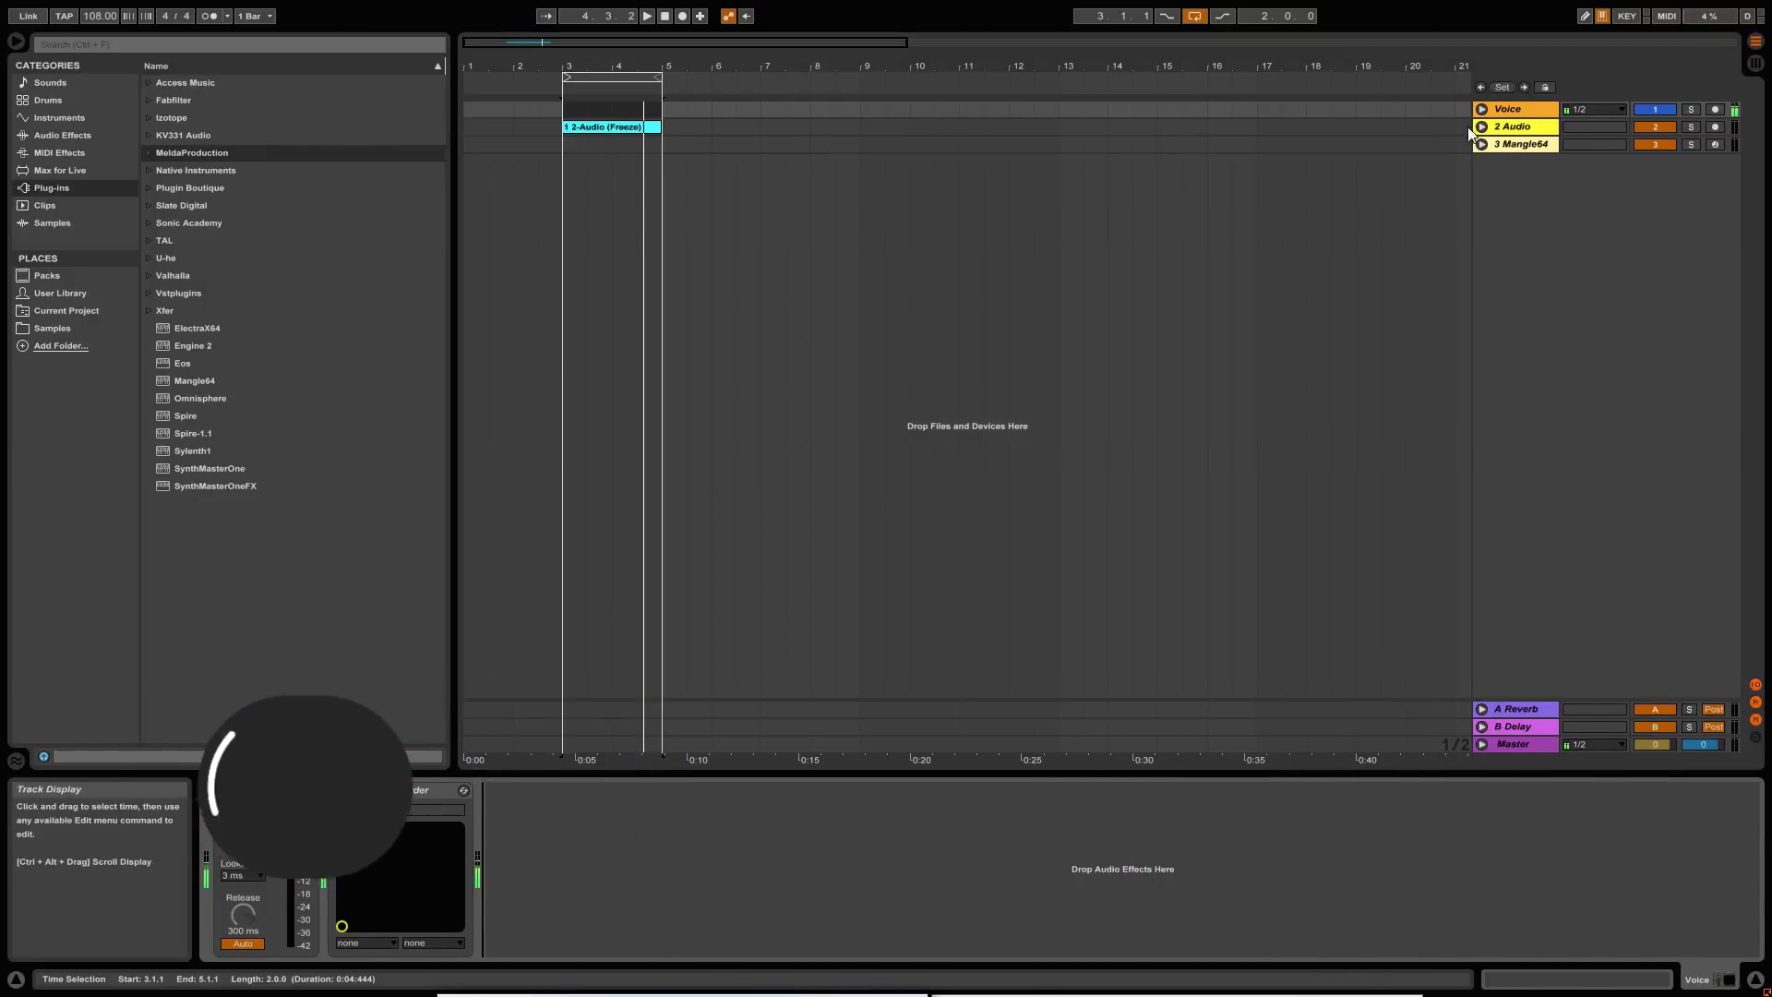
Unfold the 2 Audio track and audition its frozen guitar clip.
click(1481, 127)
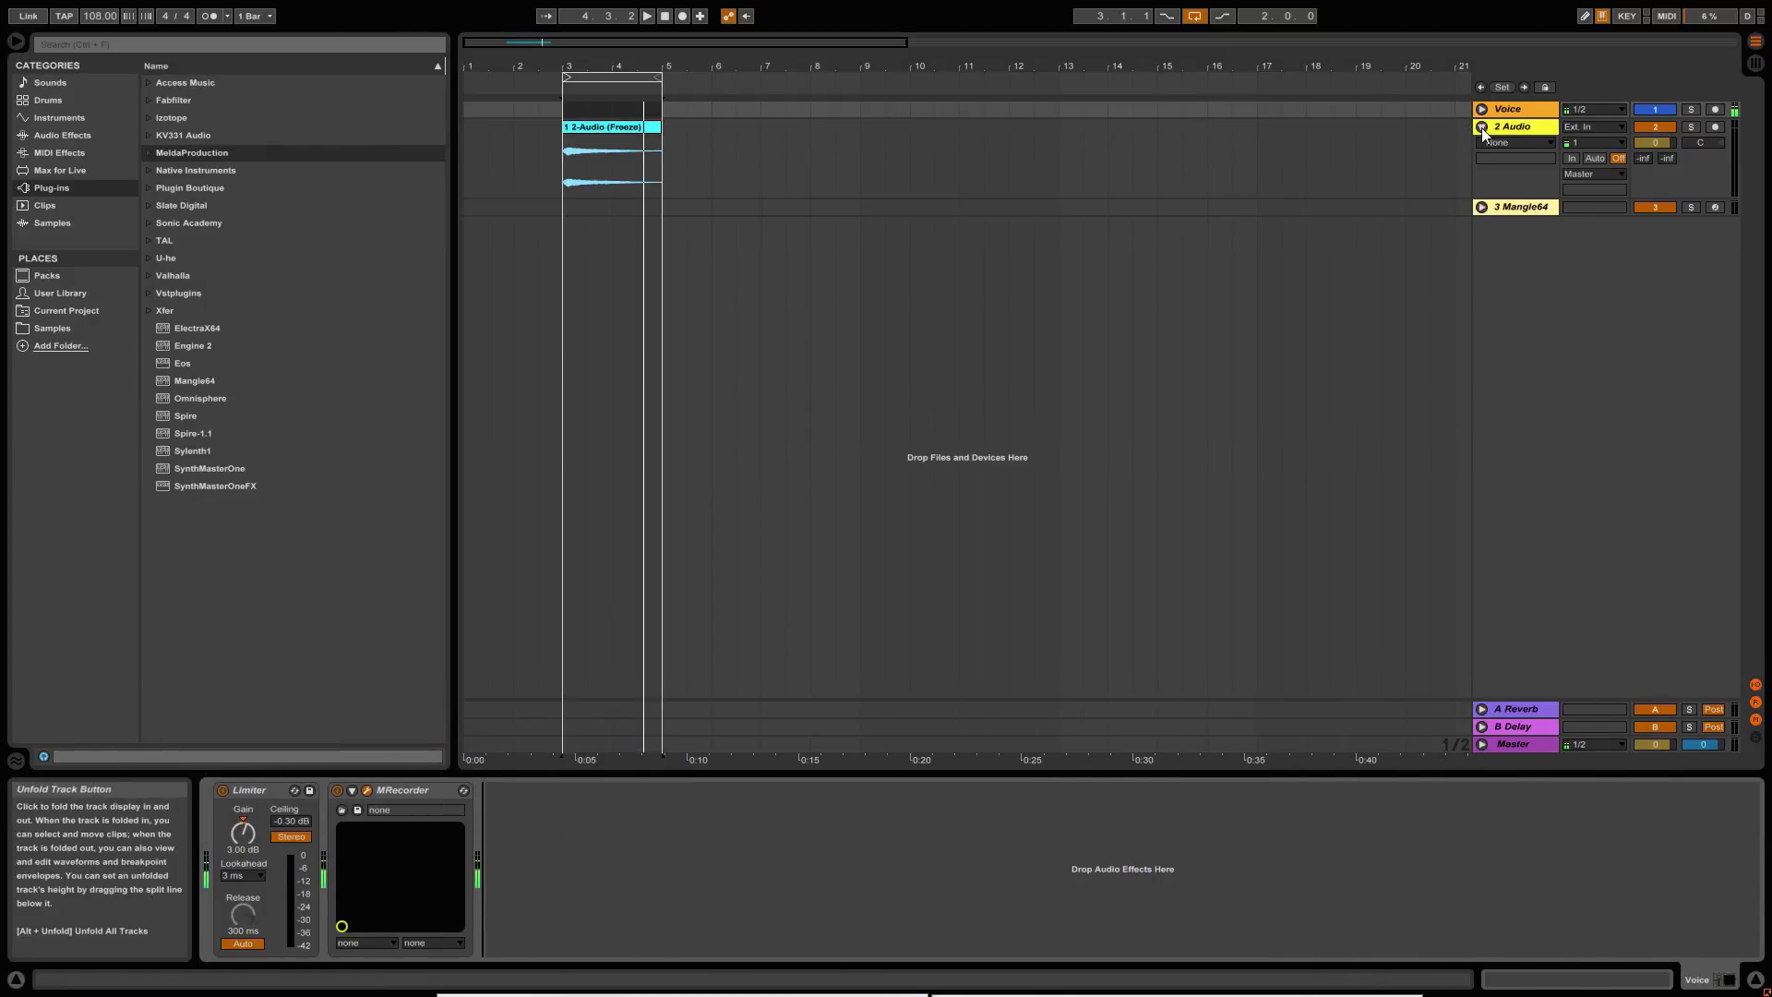
click(622, 130)
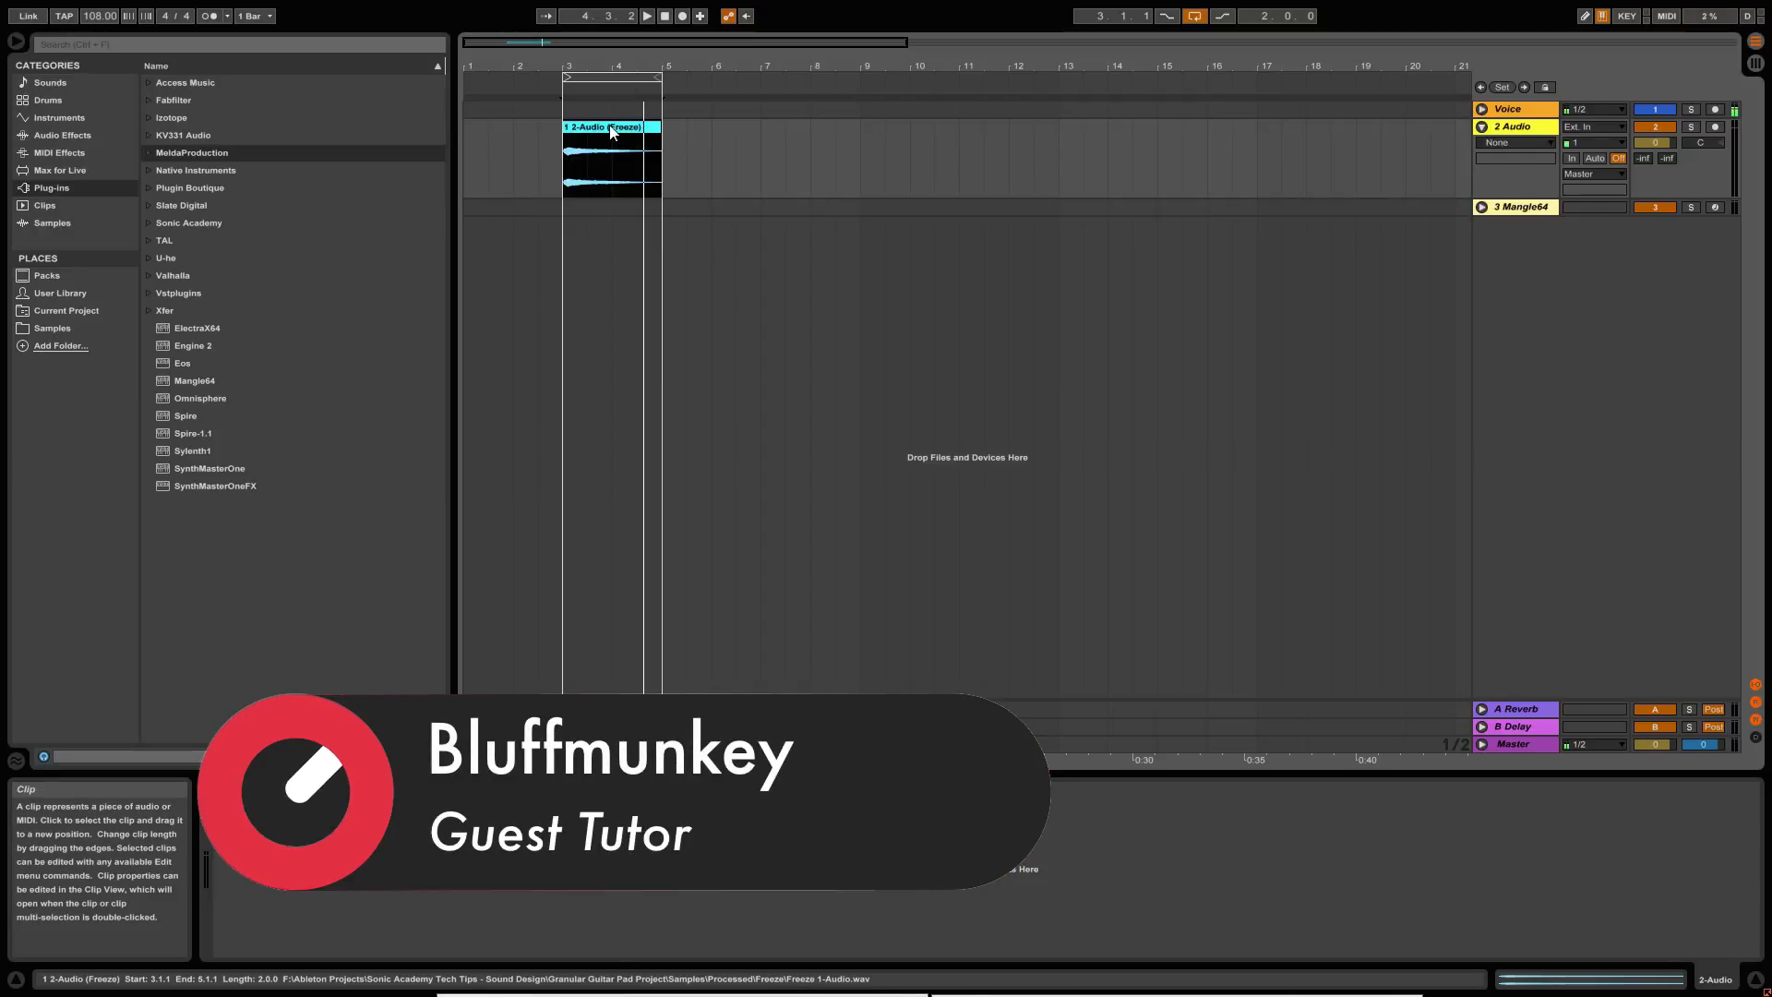
key(space)
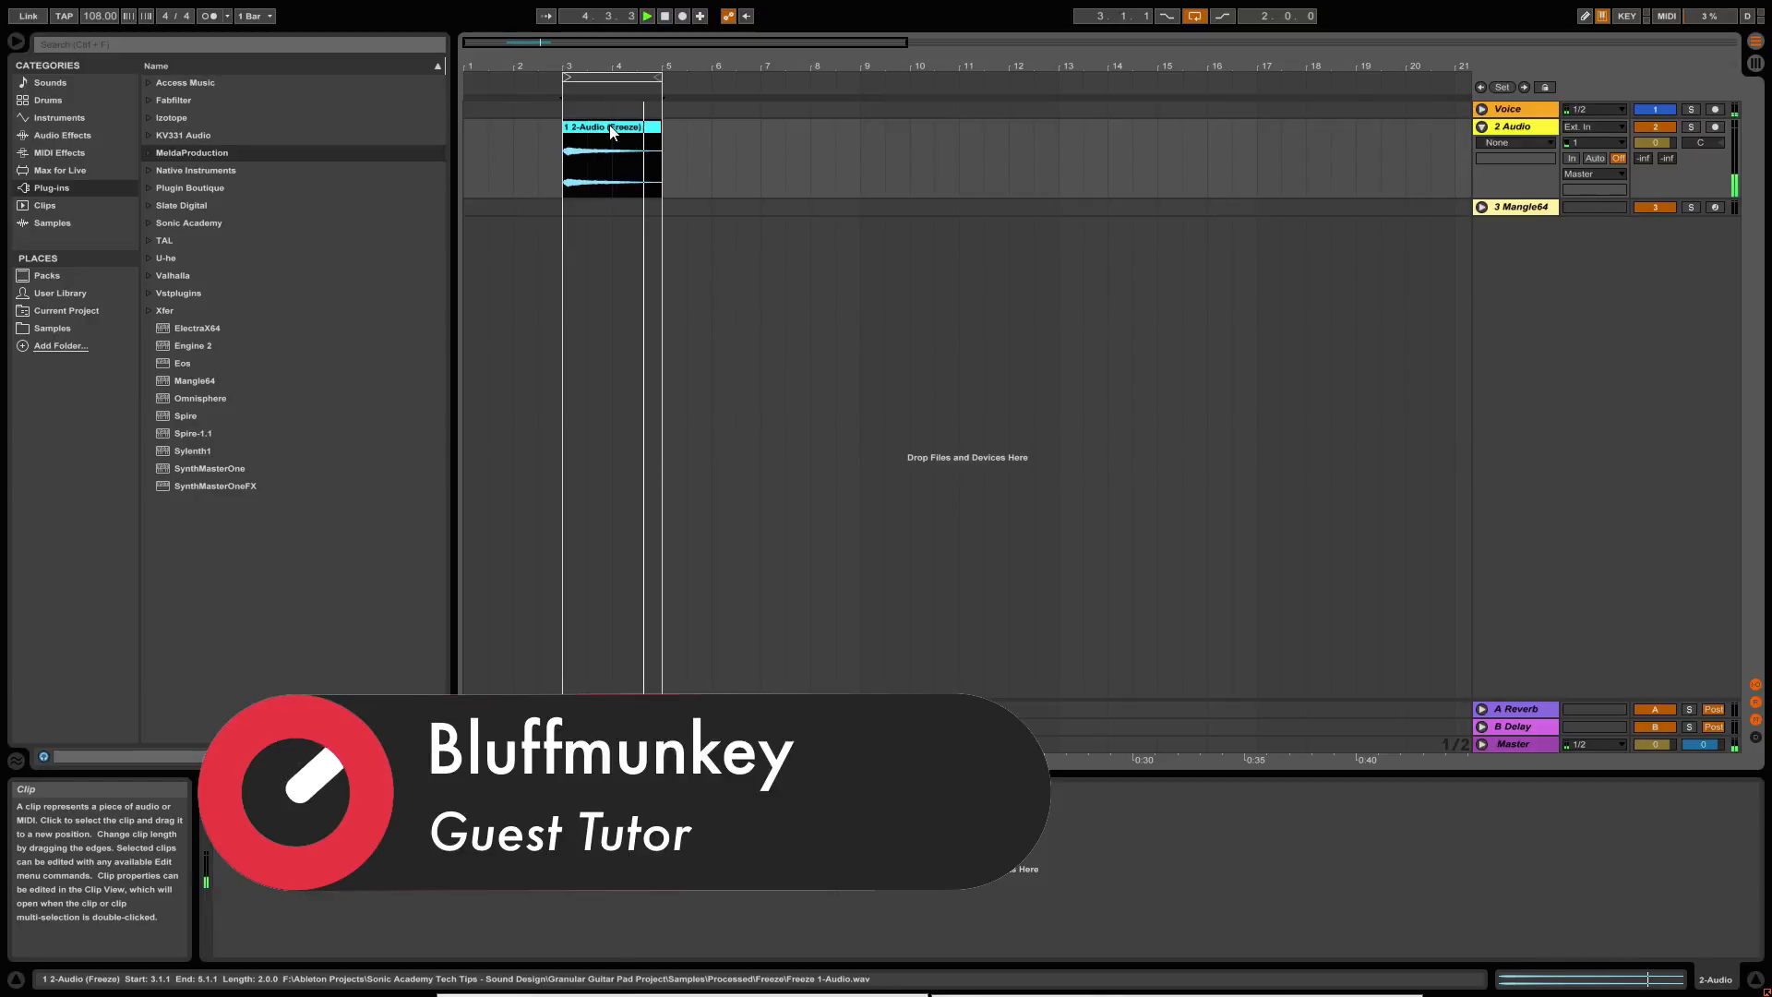
key(space)
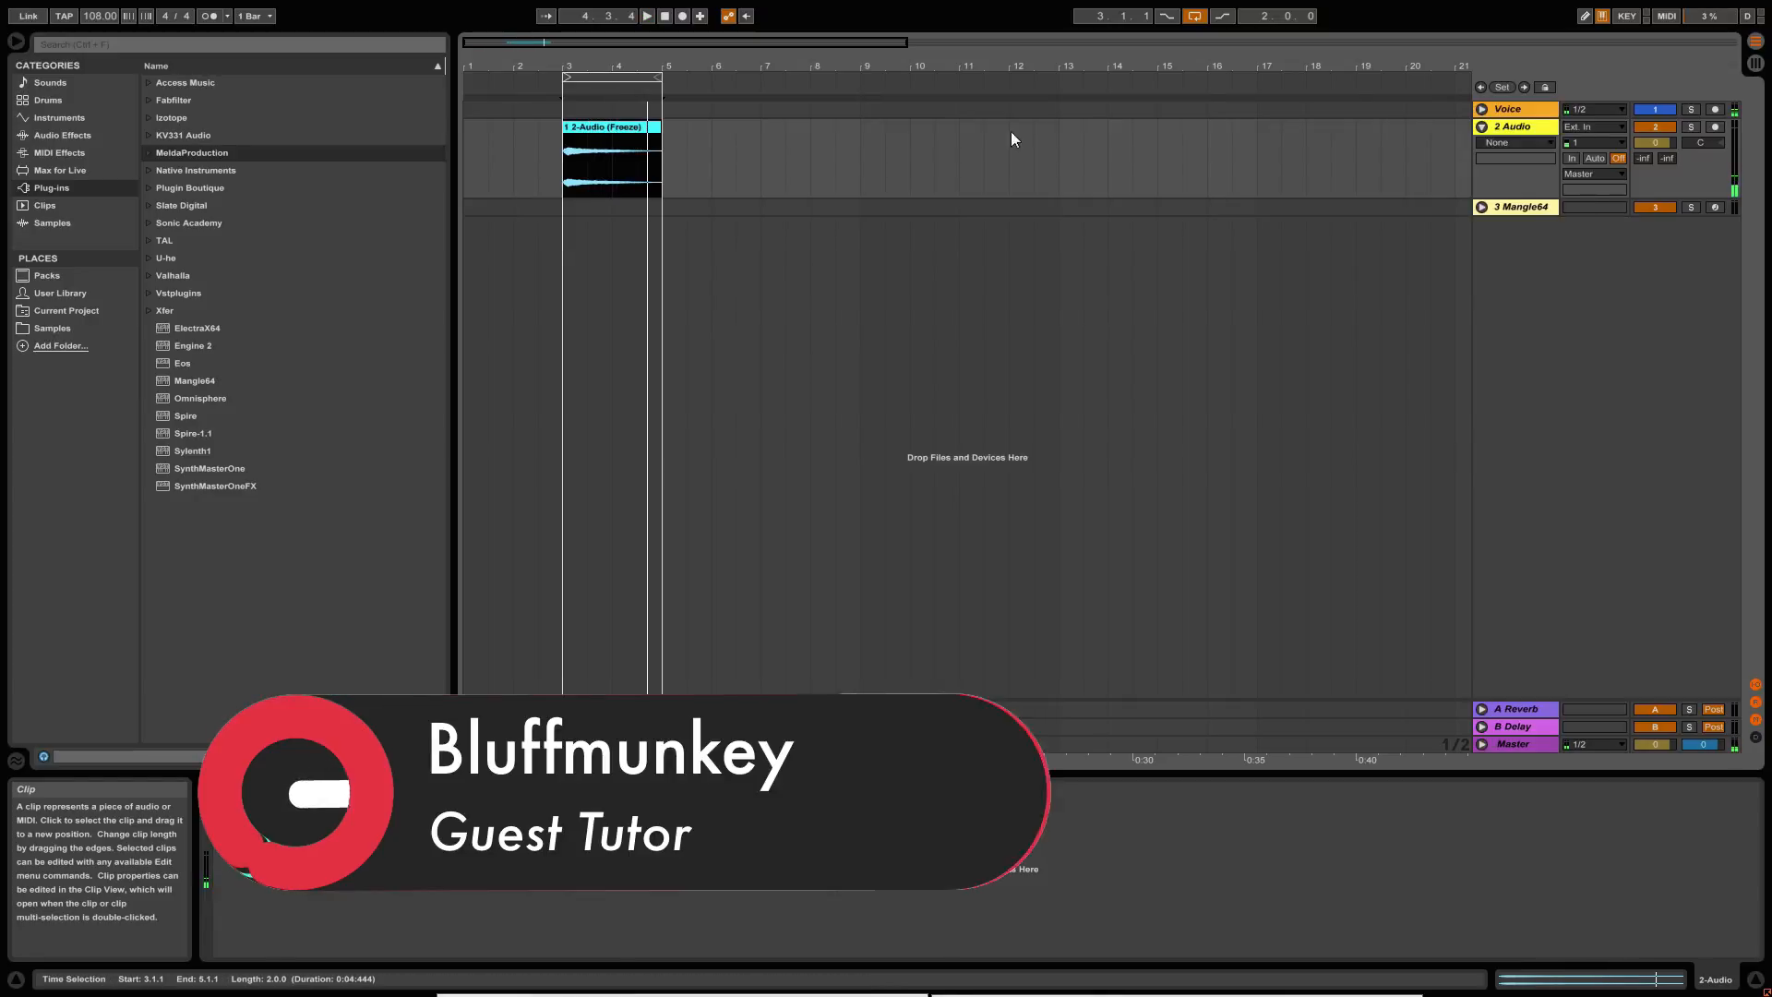
Open The Mangle's interface from the 3 Mangle64 track and load the frozen audio clip into it as the source sample.
click(1481, 207)
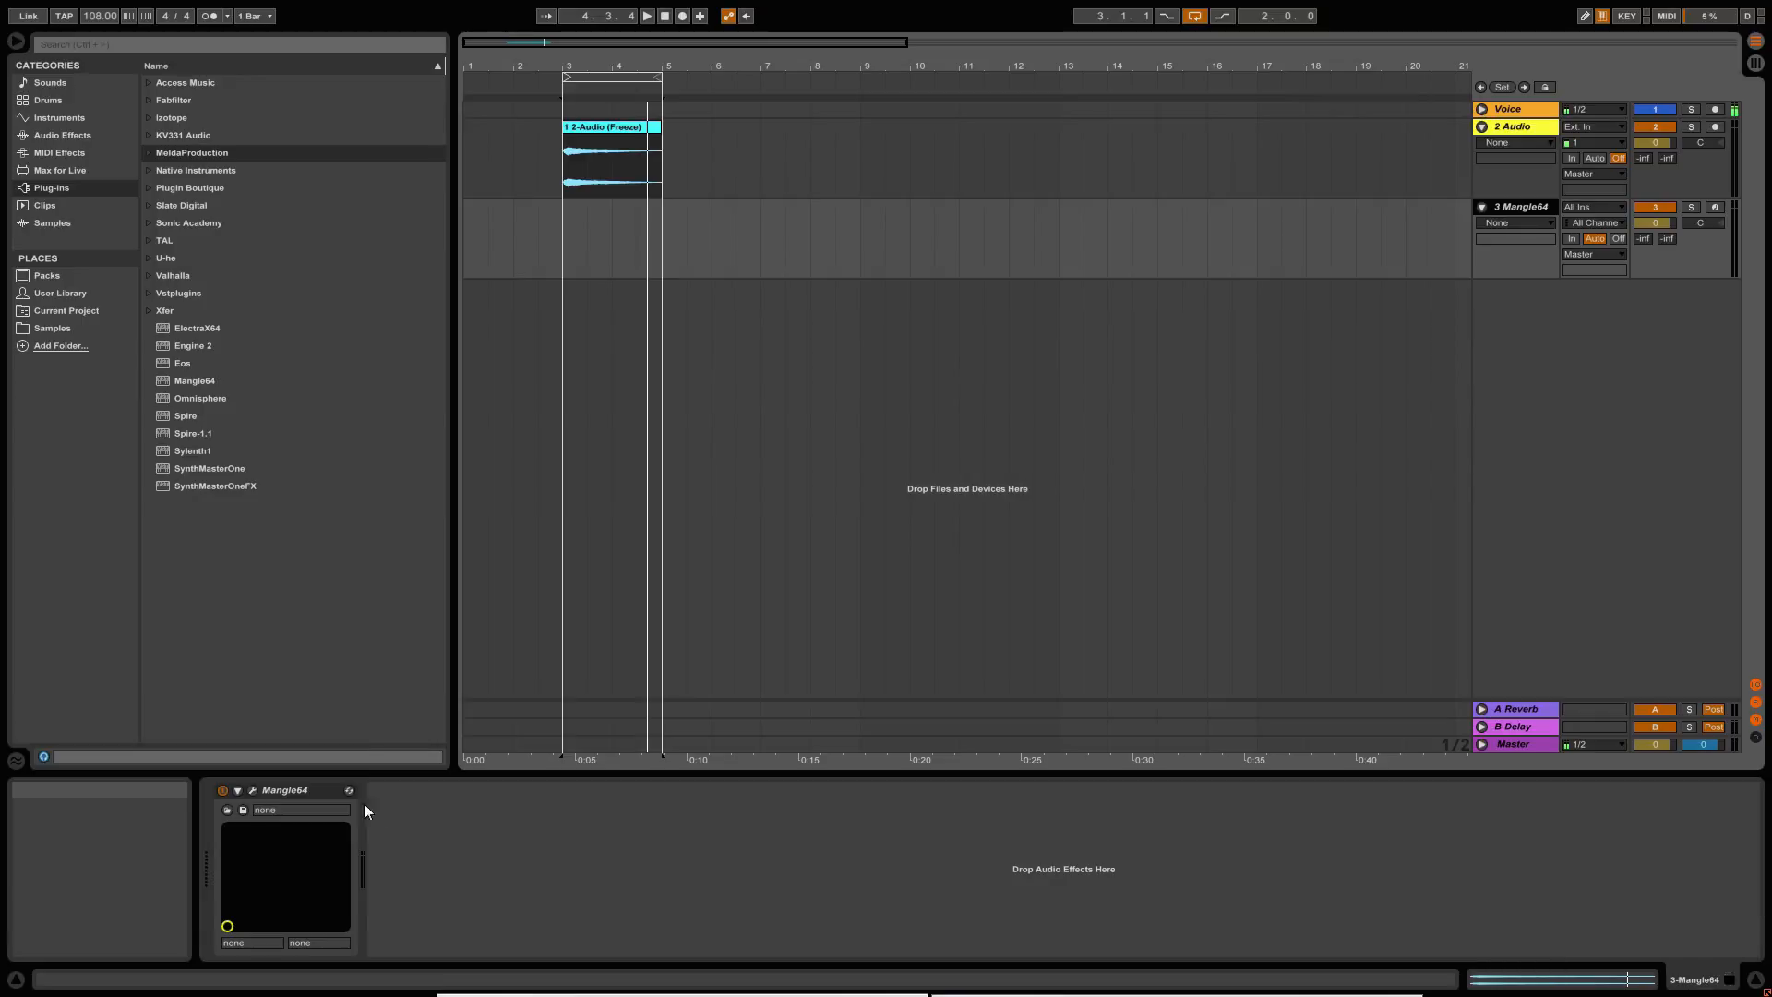
click(254, 790)
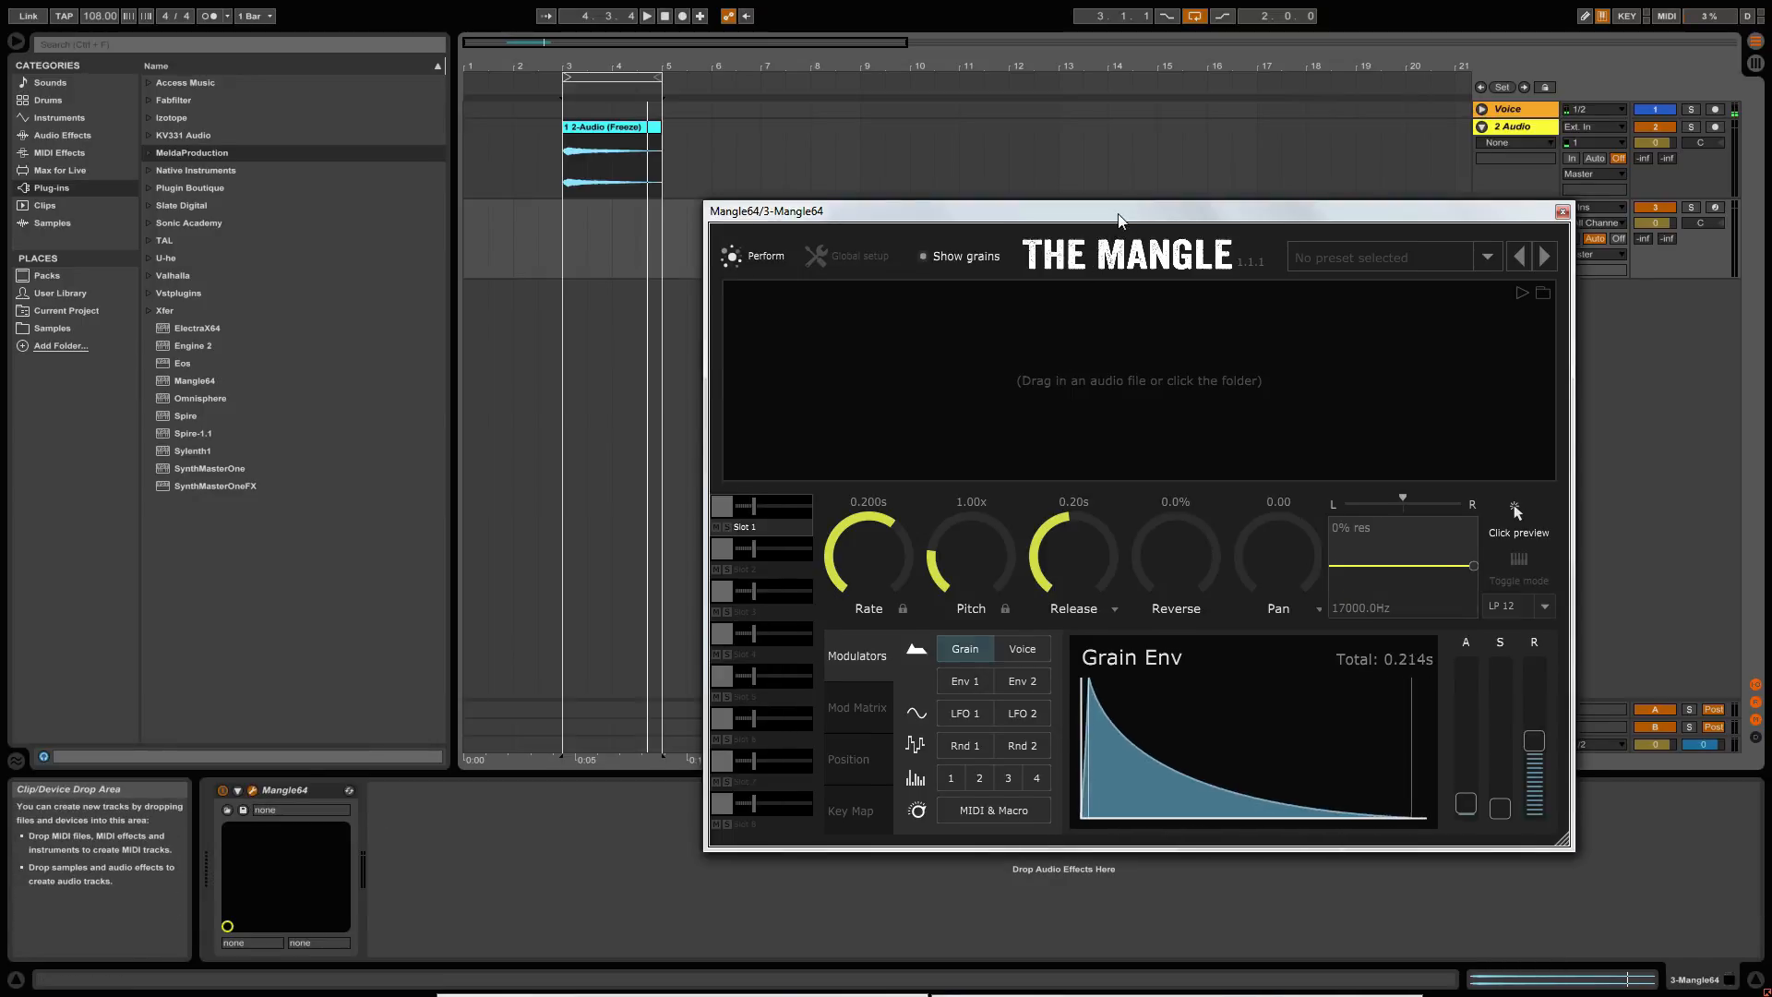
drag(1119, 220, 1075, 198)
drag(591, 147, 901, 376)
drag(1085, 191, 995, 193)
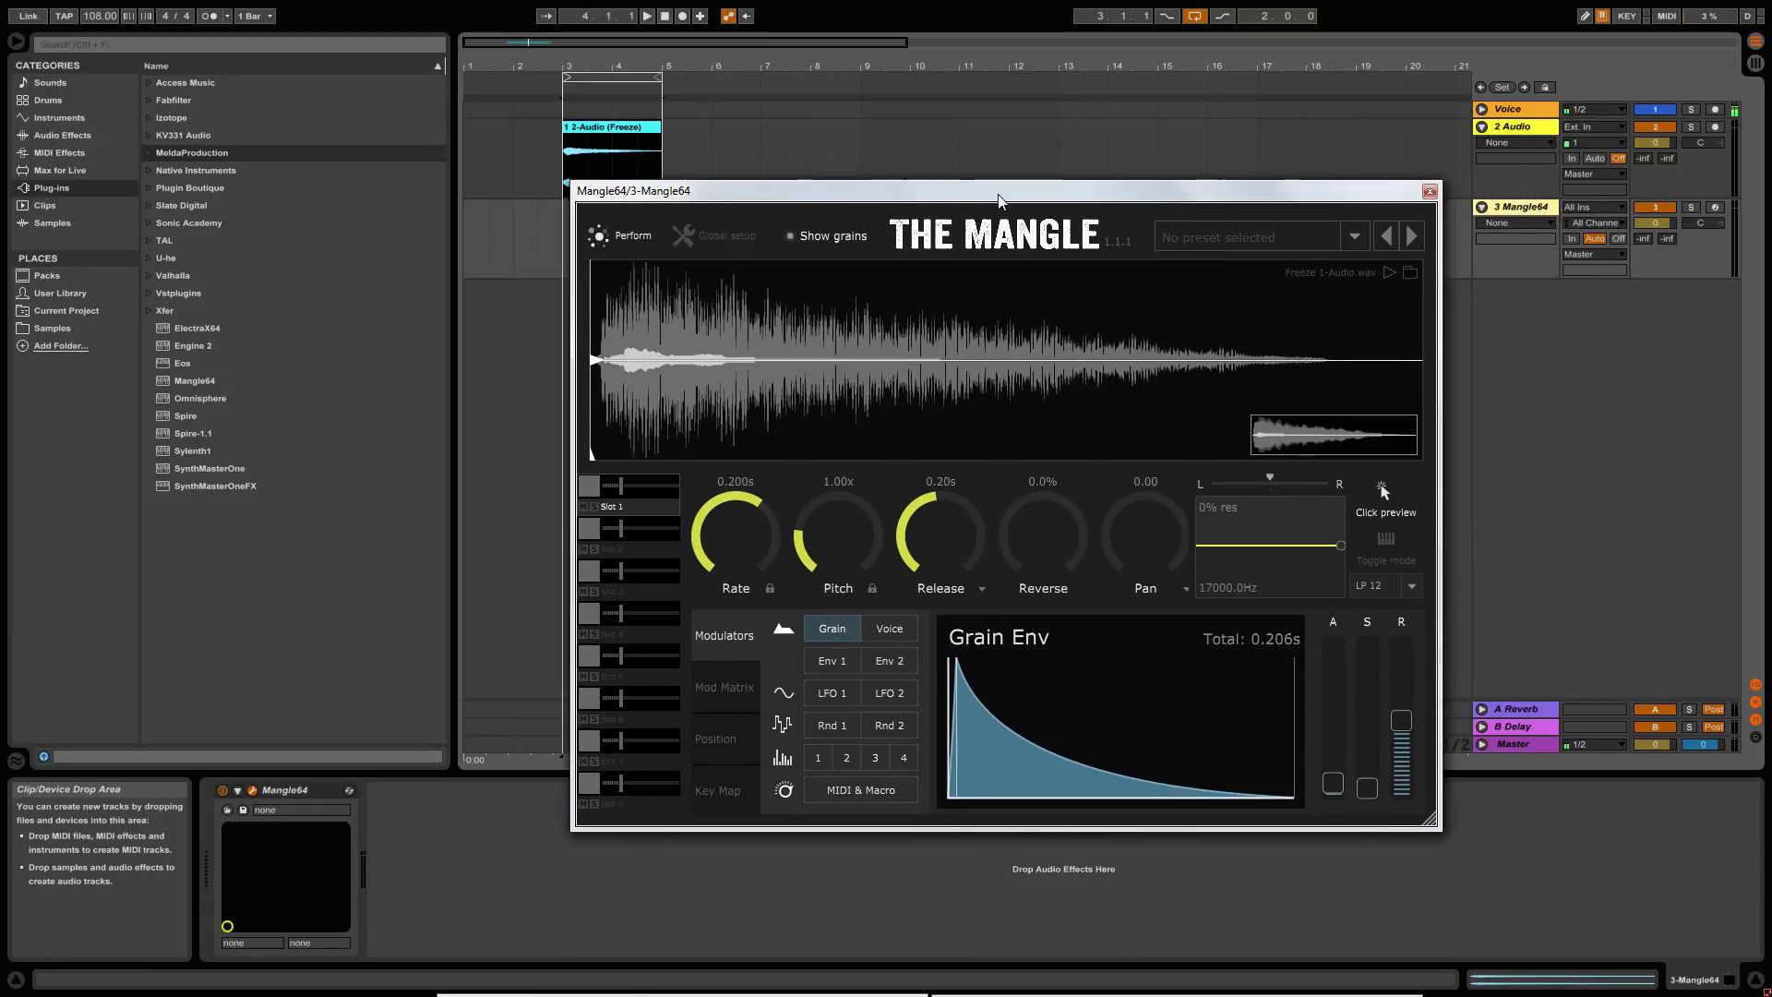
Fold and deactivate the 2 Audio track, and arm the 3 Mangle64 track for recording.
click(1480, 126)
click(1654, 127)
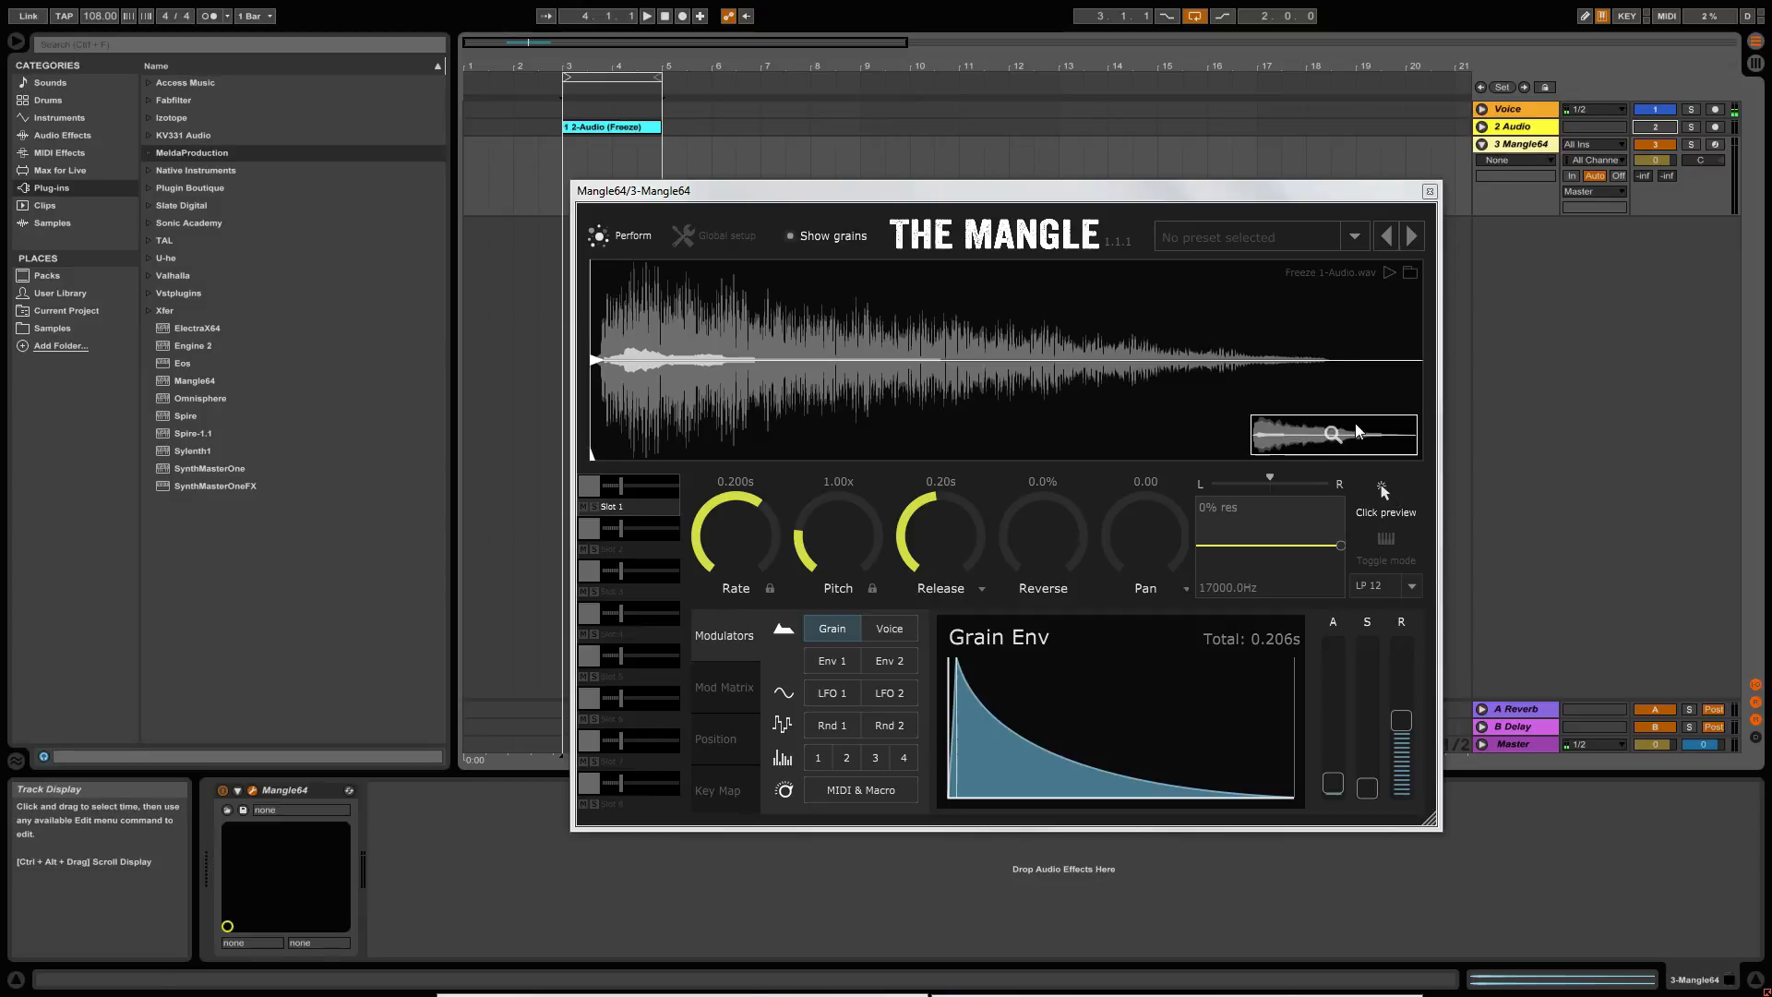
click(1714, 144)
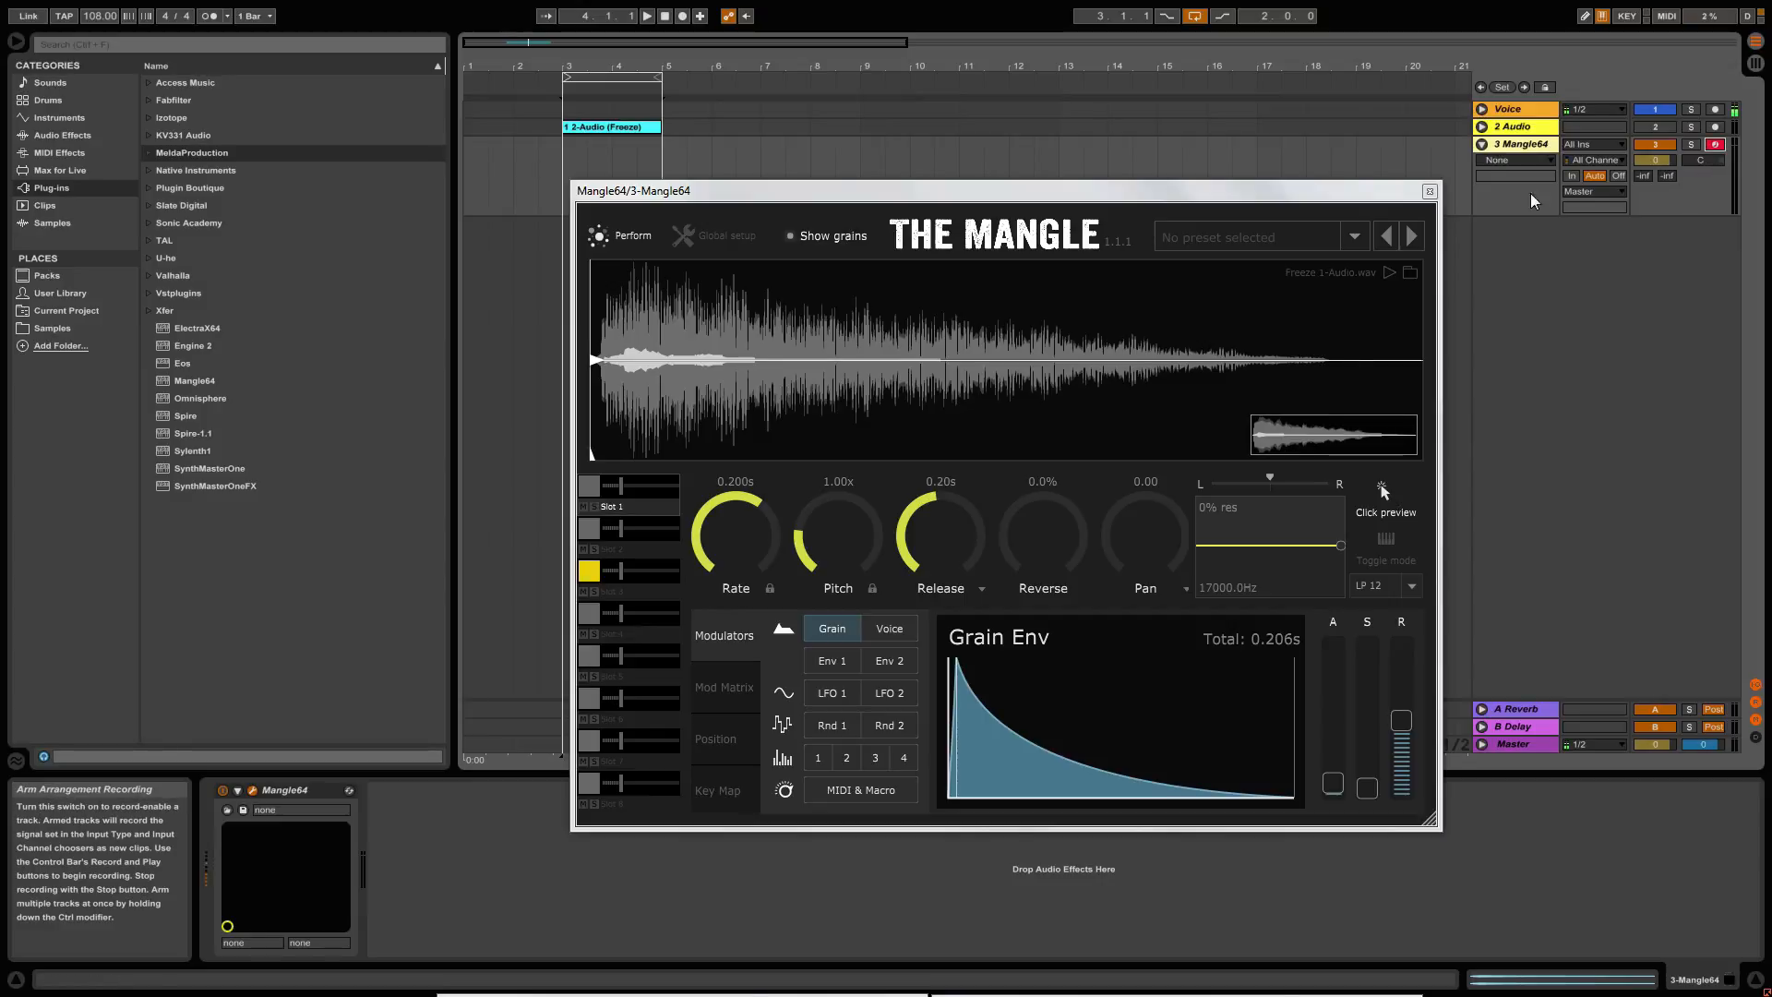
drag(904, 195, 842, 201)
Try different grain playback positions within the first quarter of the sample waveform.
mouse_move(783, 328)
mouse_down()
mouse_move(748, 380)
mouse_move(668, 393)
mouse_move(659, 373)
mouse_move(692, 355)
mouse_move(667, 356)
mouse_move(679, 389)
mouse_move(746, 353)
mouse_move(684, 369)
mouse_move(679, 395)
mouse_move(768, 365)
mouse_move(628, 369)
mouse_up()
click(723, 366)
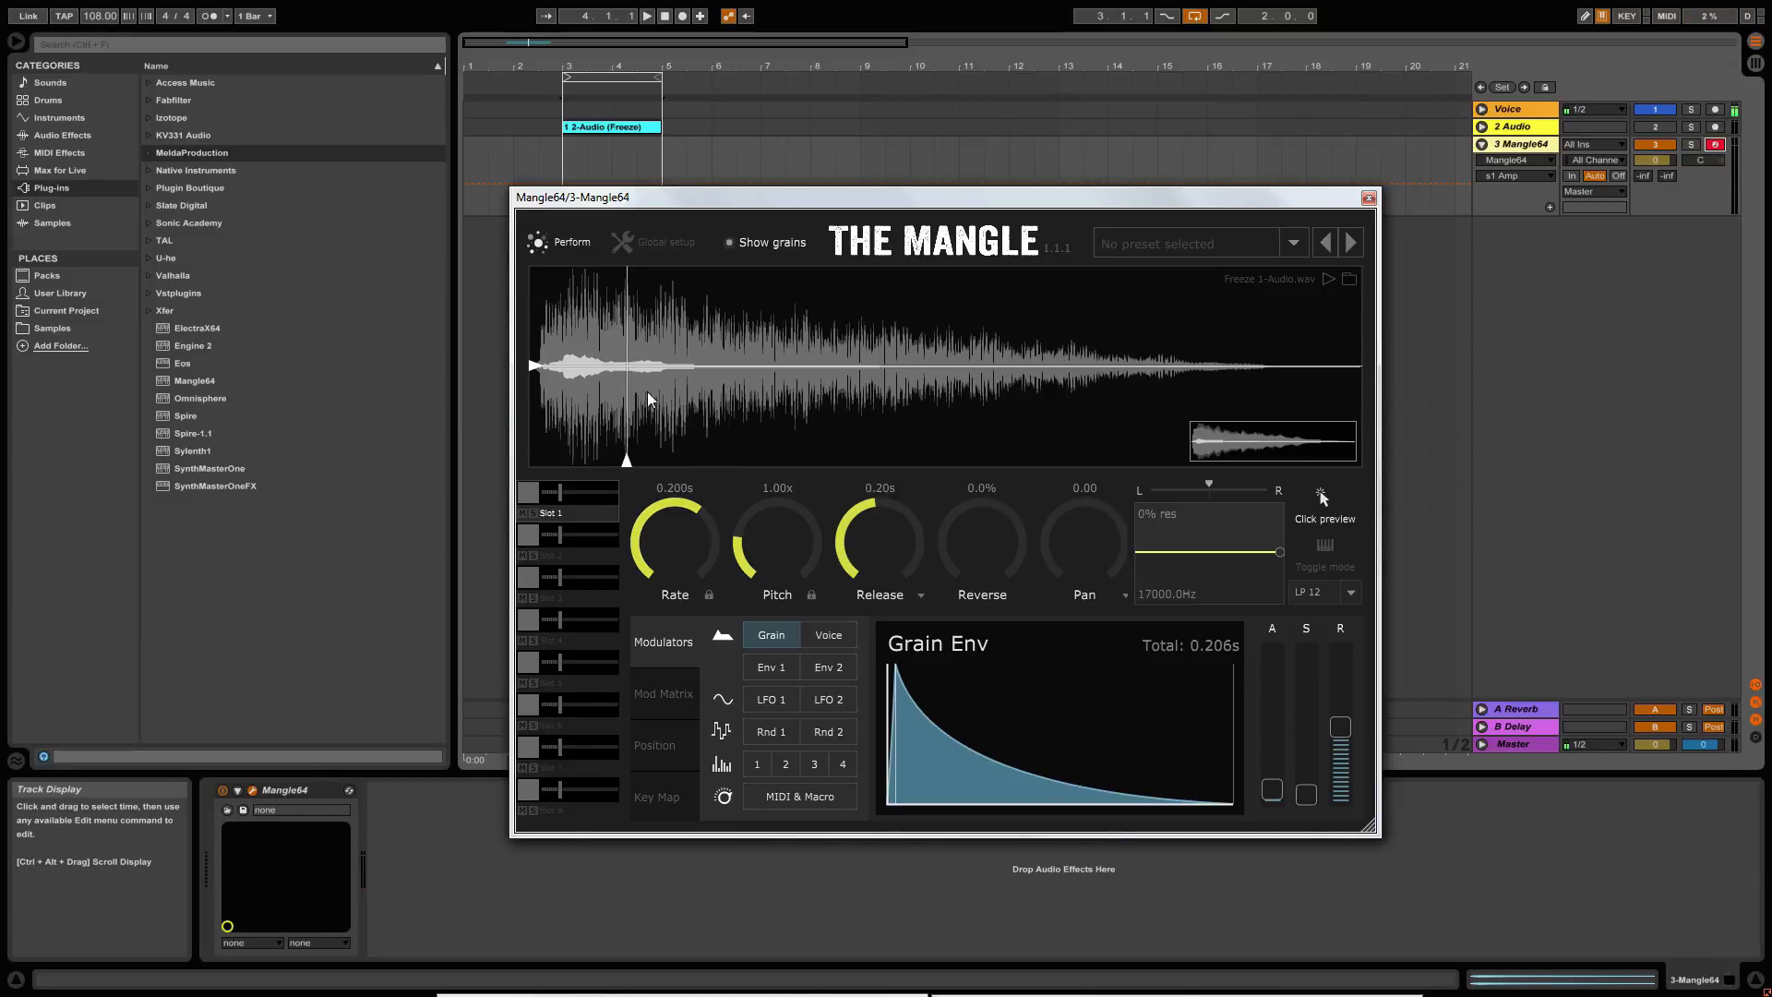
drag(623, 364, 725, 373)
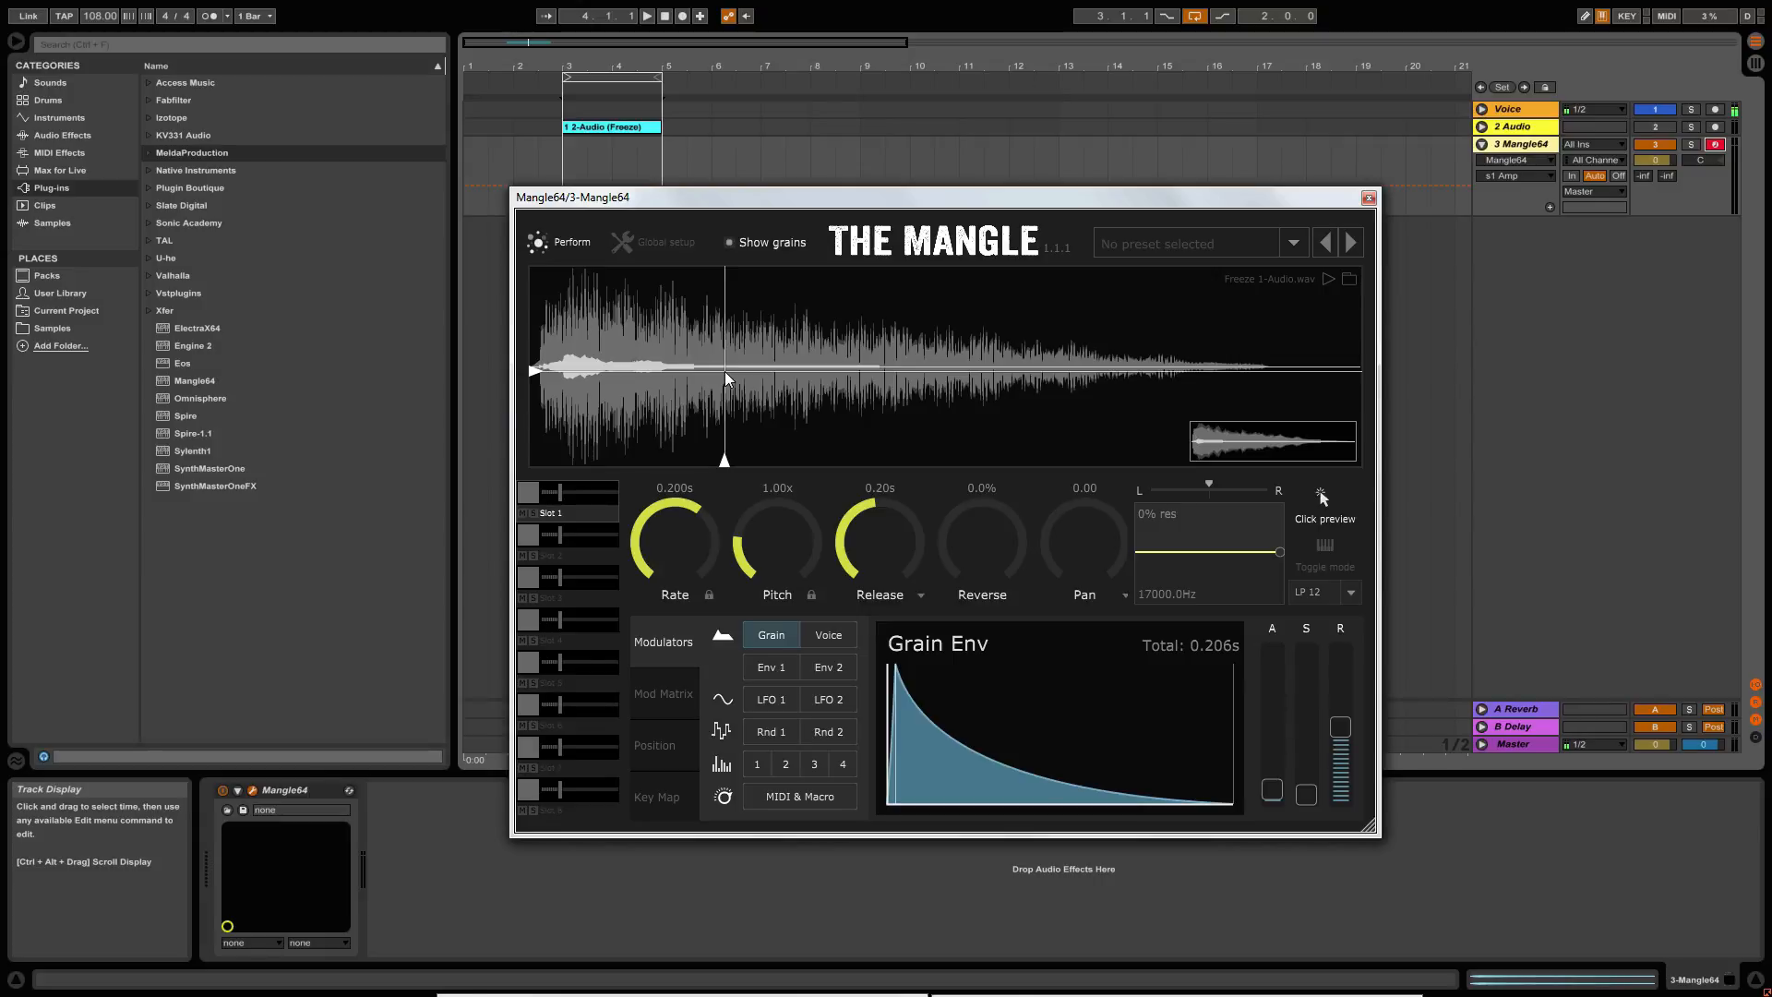
Map the sample slot to keys C-2 through G8, with C2 as the centre note.
click(664, 798)
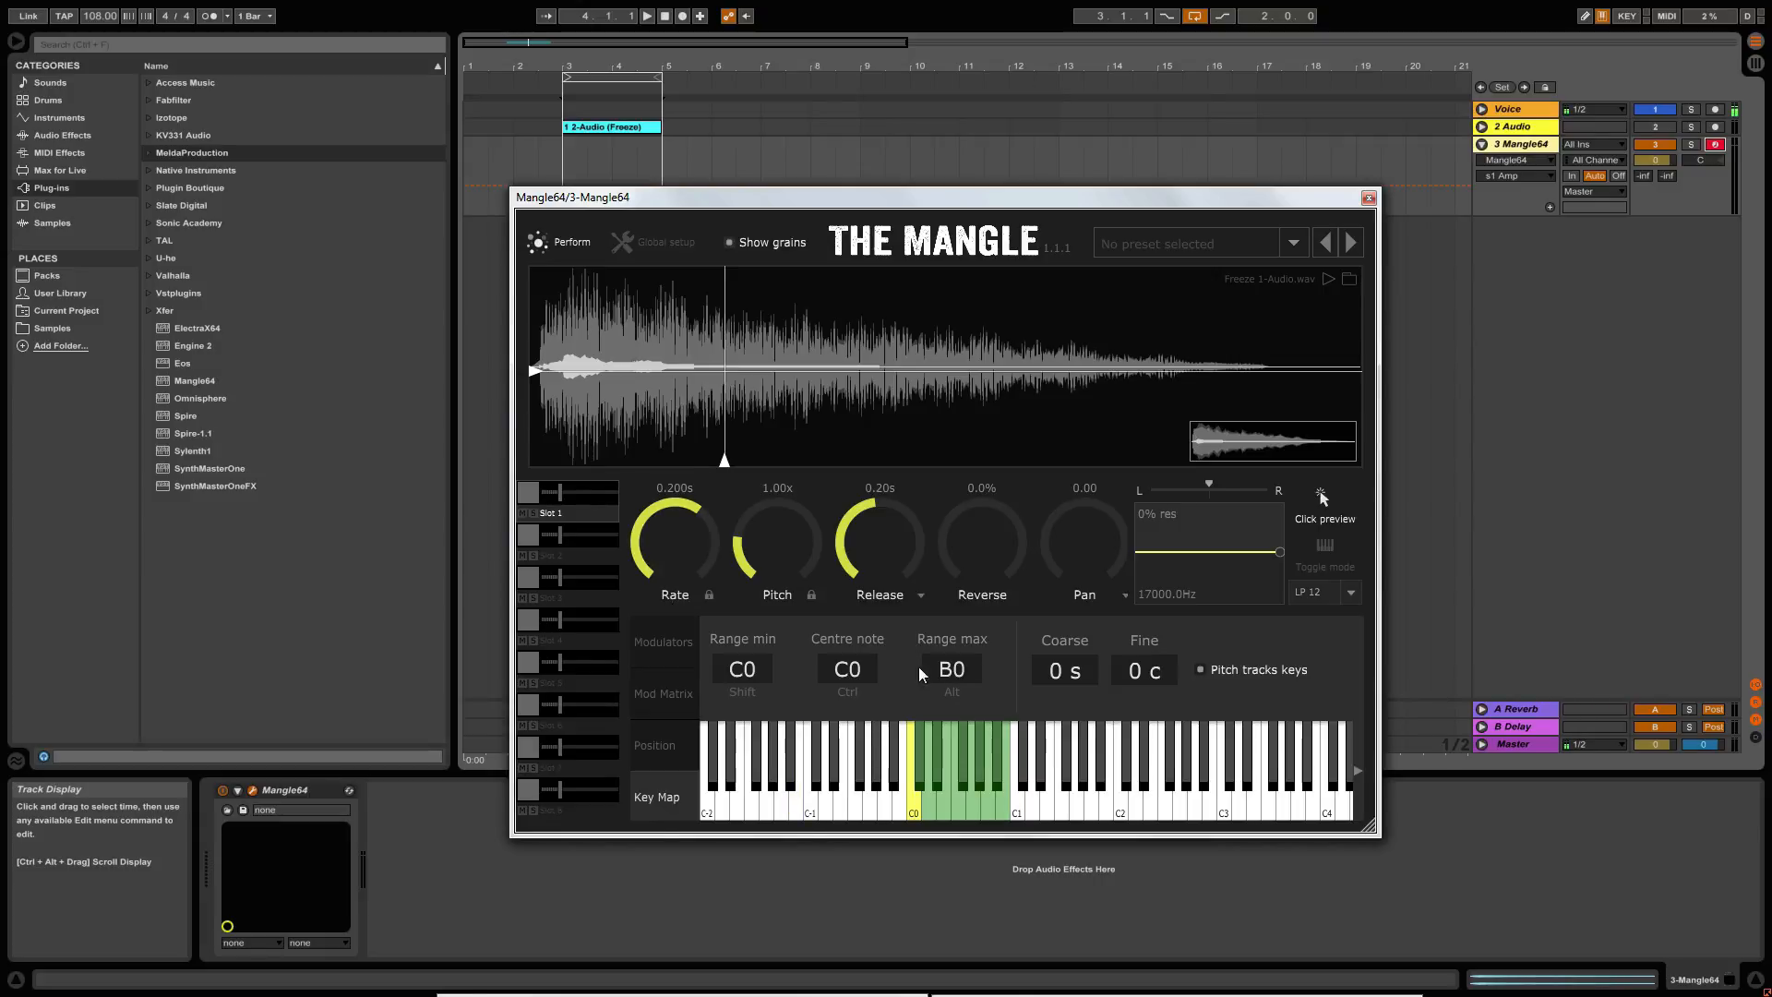
drag(846, 671, 845, 638)
drag(948, 670, 991, 315)
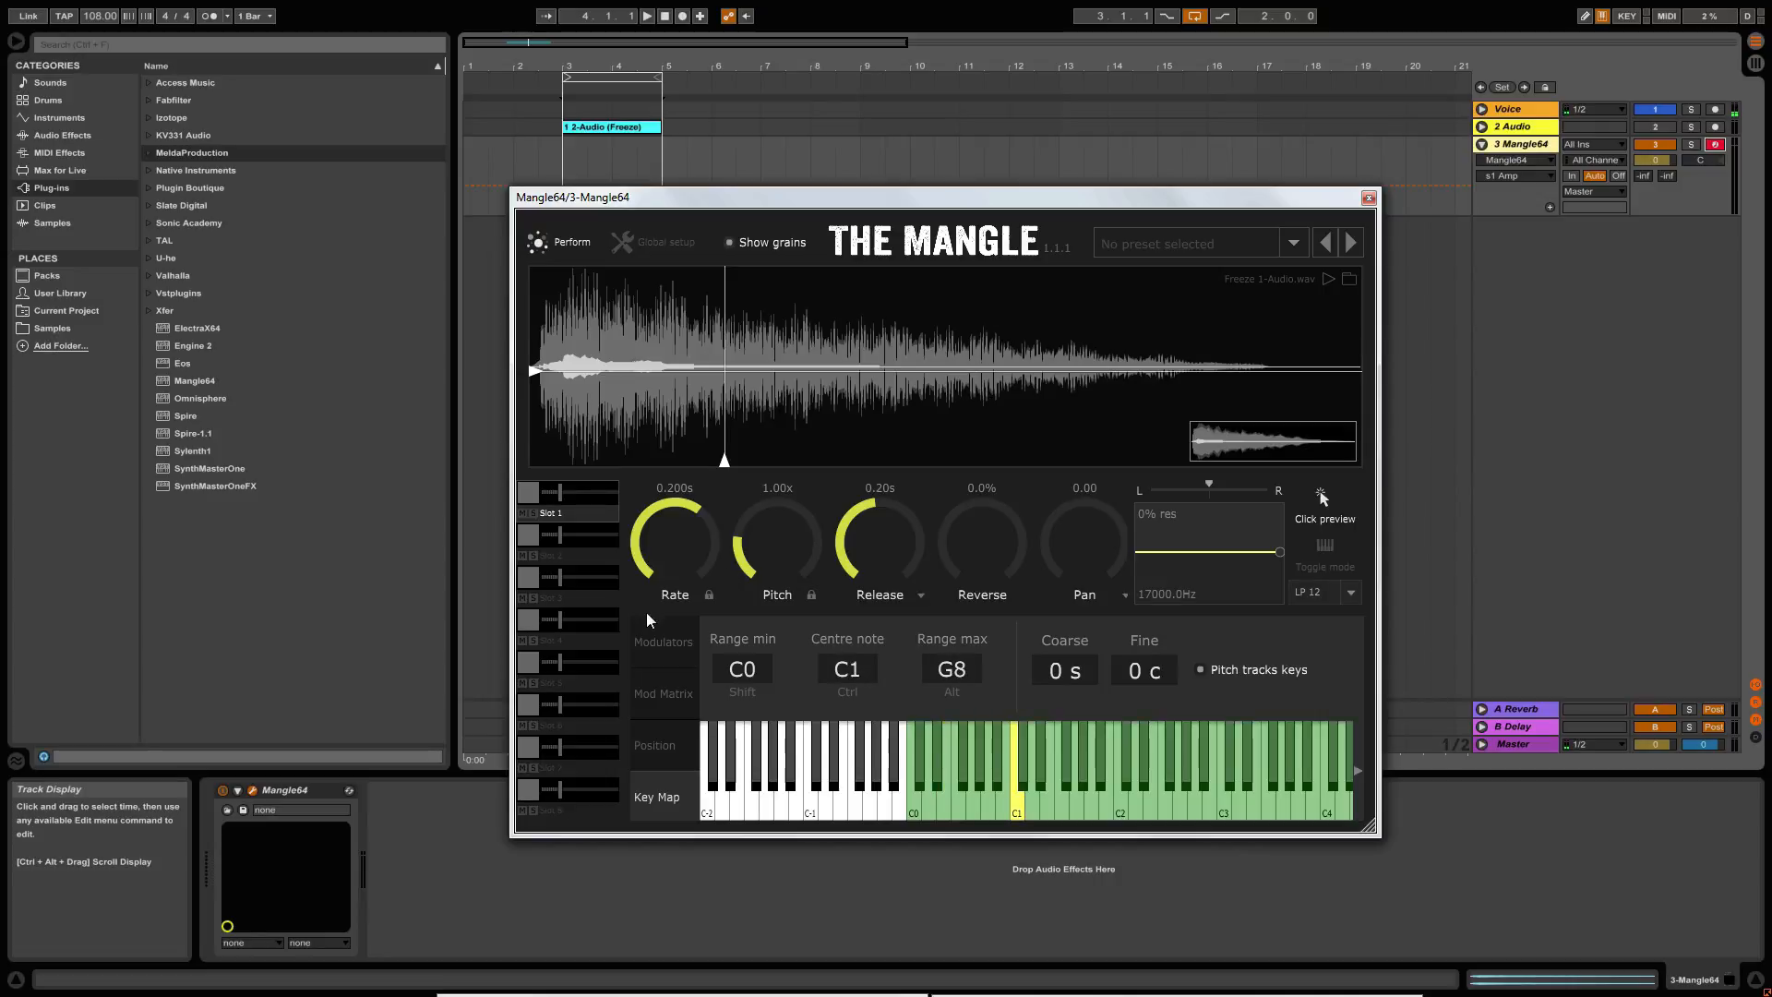
drag(746, 663, 700, 879)
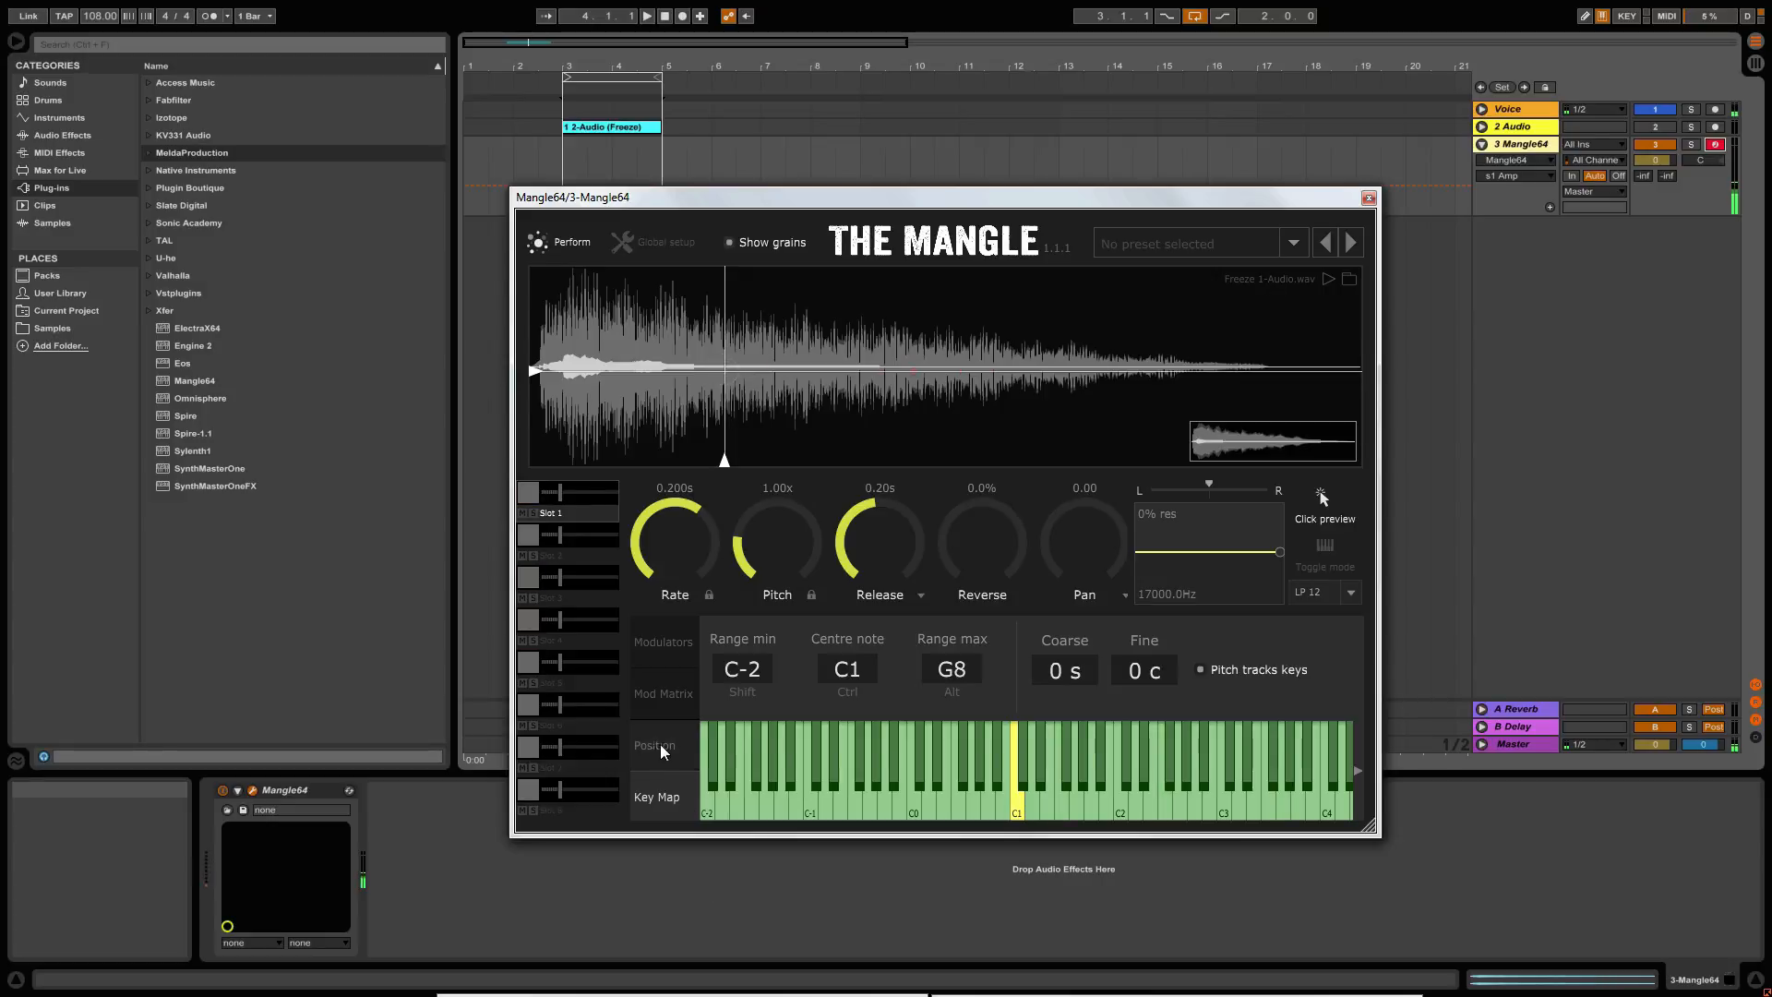
drag(835, 662, 832, 694)
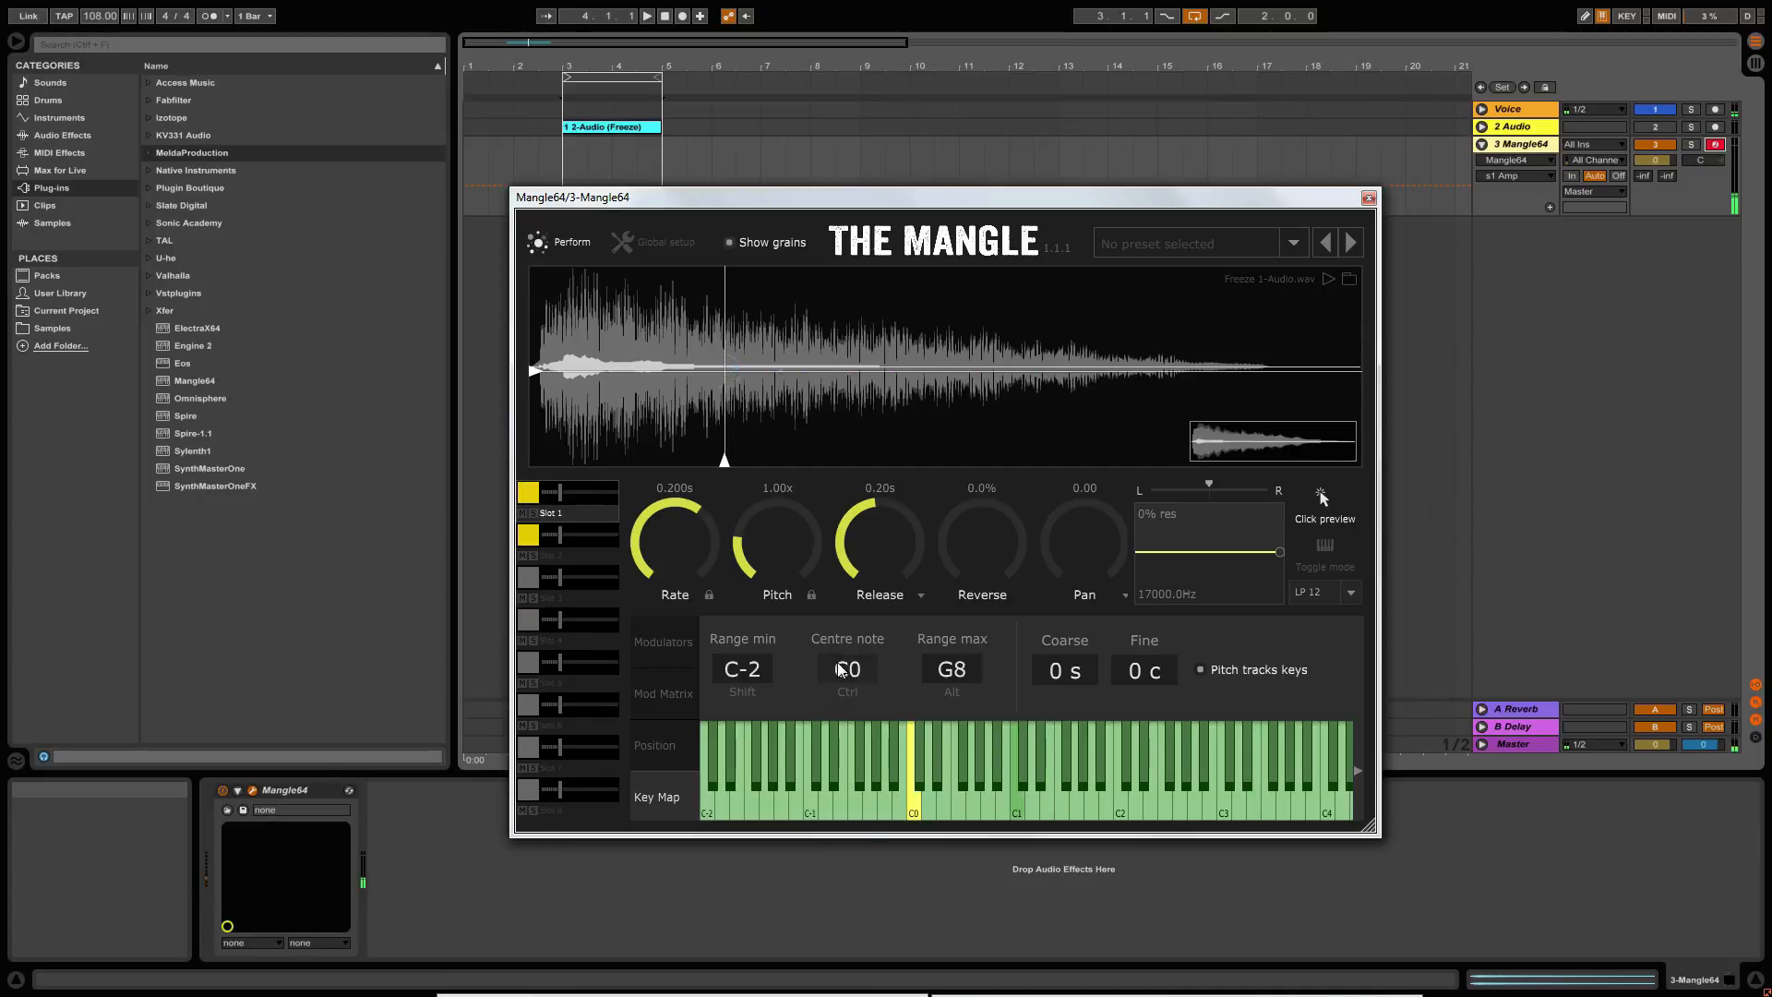
drag(836, 670, 855, 607)
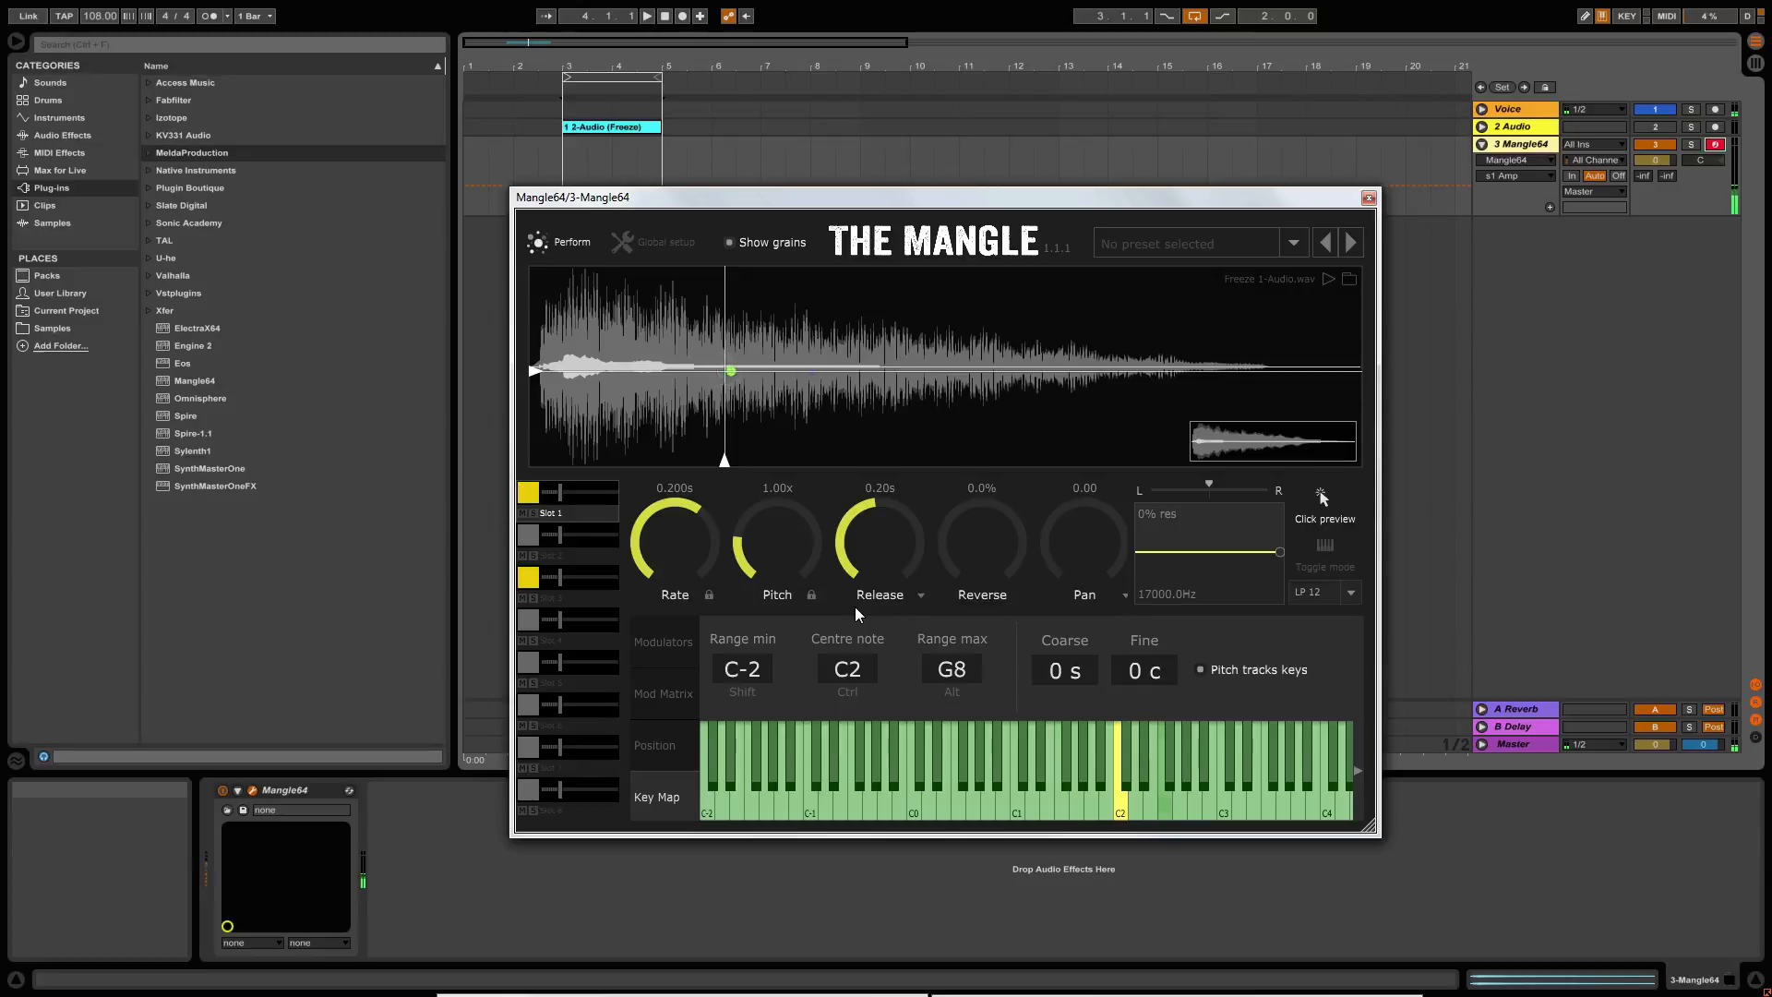
Move the grain playback position to about one sixth of the way into the waveform, lowering its level slightly.
click(660, 641)
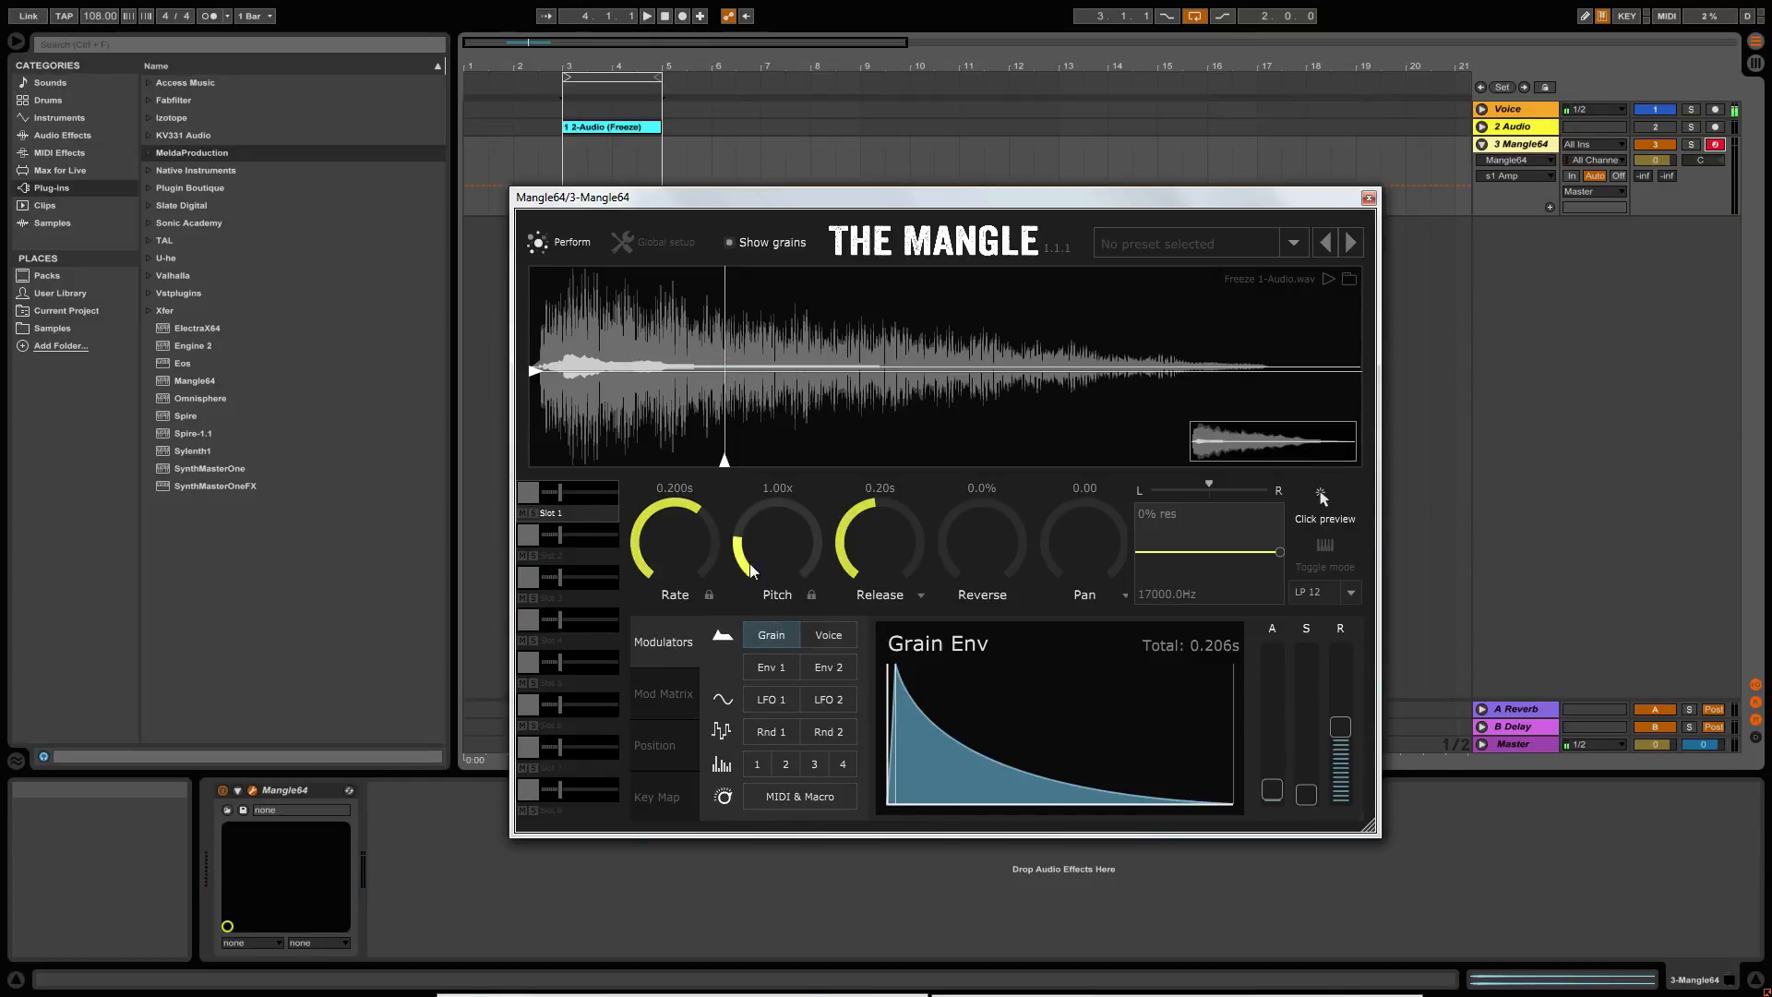
click(675, 414)
drag(675, 417, 662, 382)
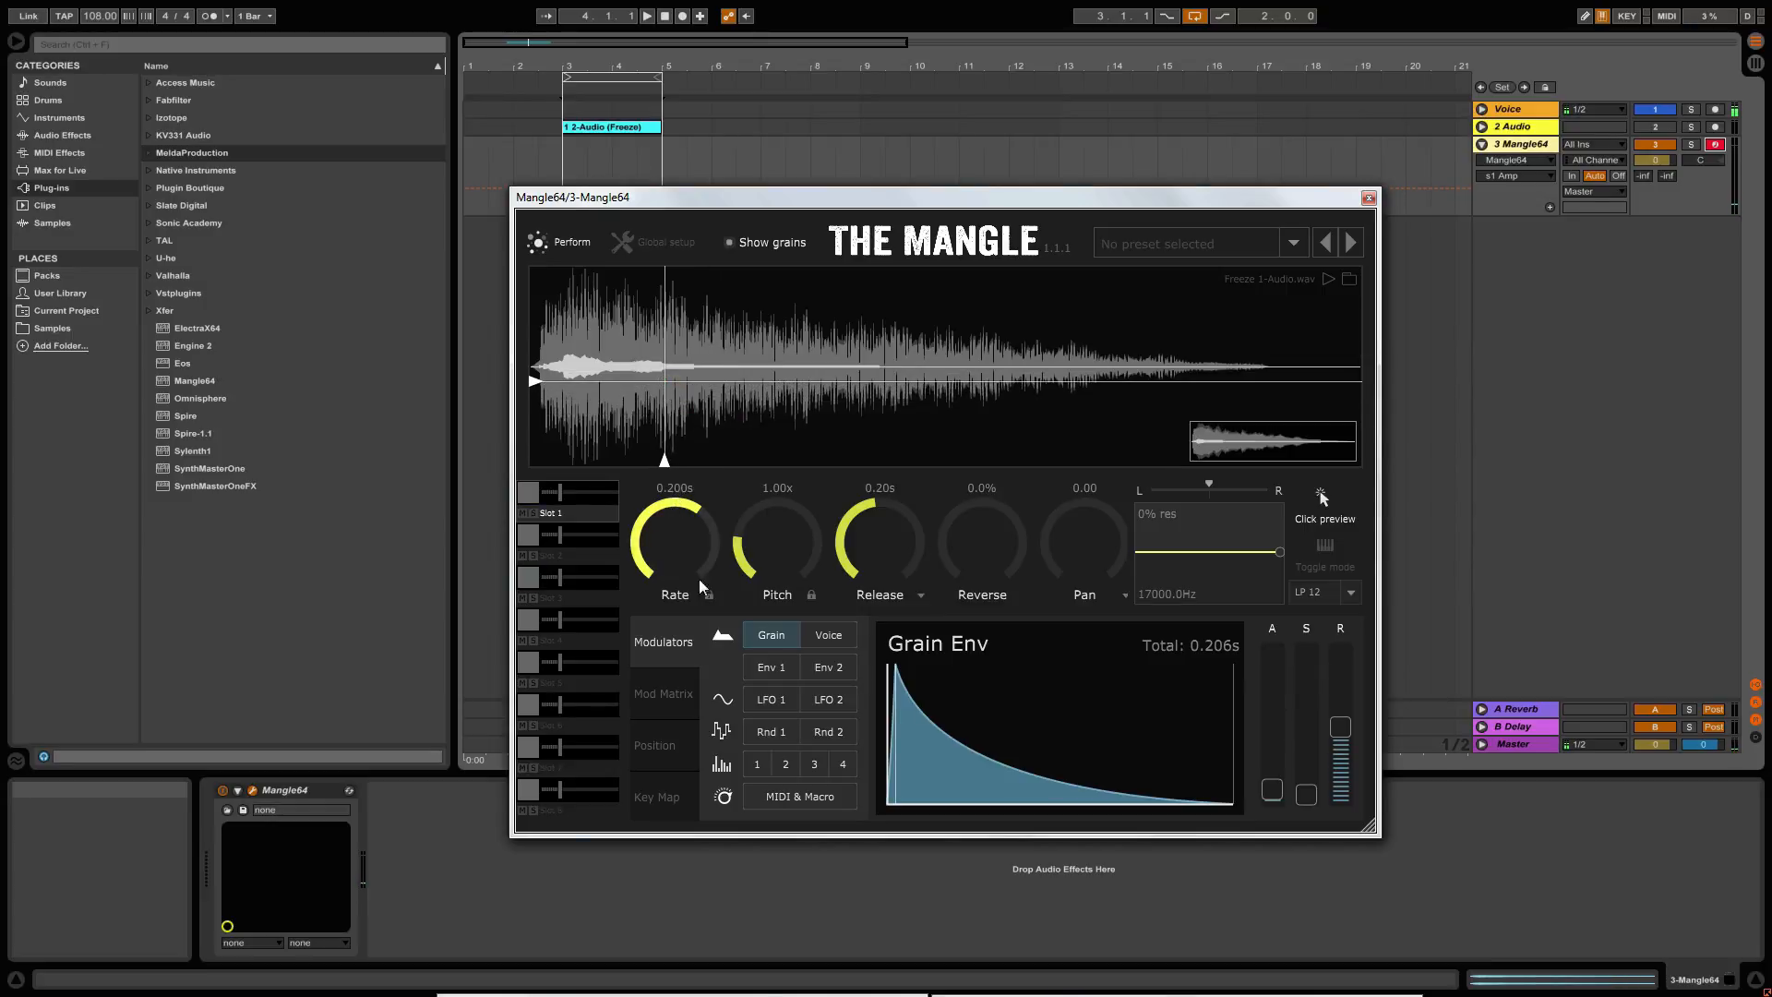
Set the grain rate to 0.258 s and modulate it by a small amount with Rnd 1.
click(781, 735)
drag(653, 522, 651, 533)
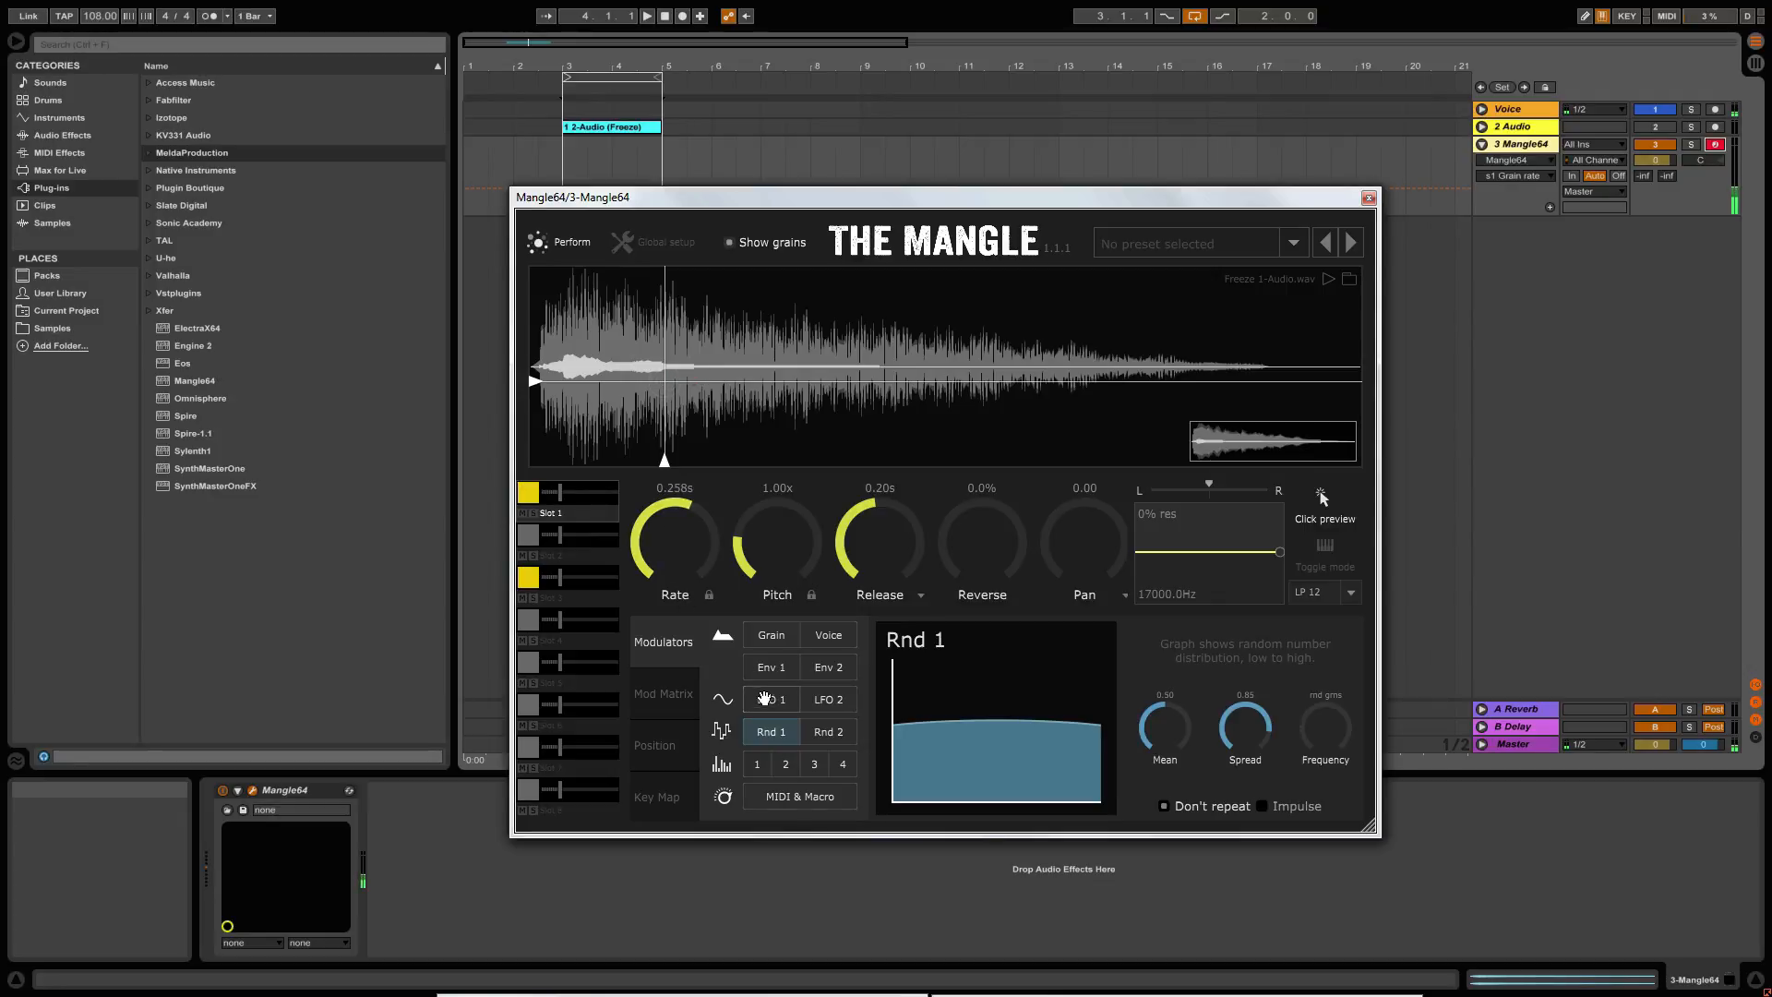
drag(779, 744, 681, 541)
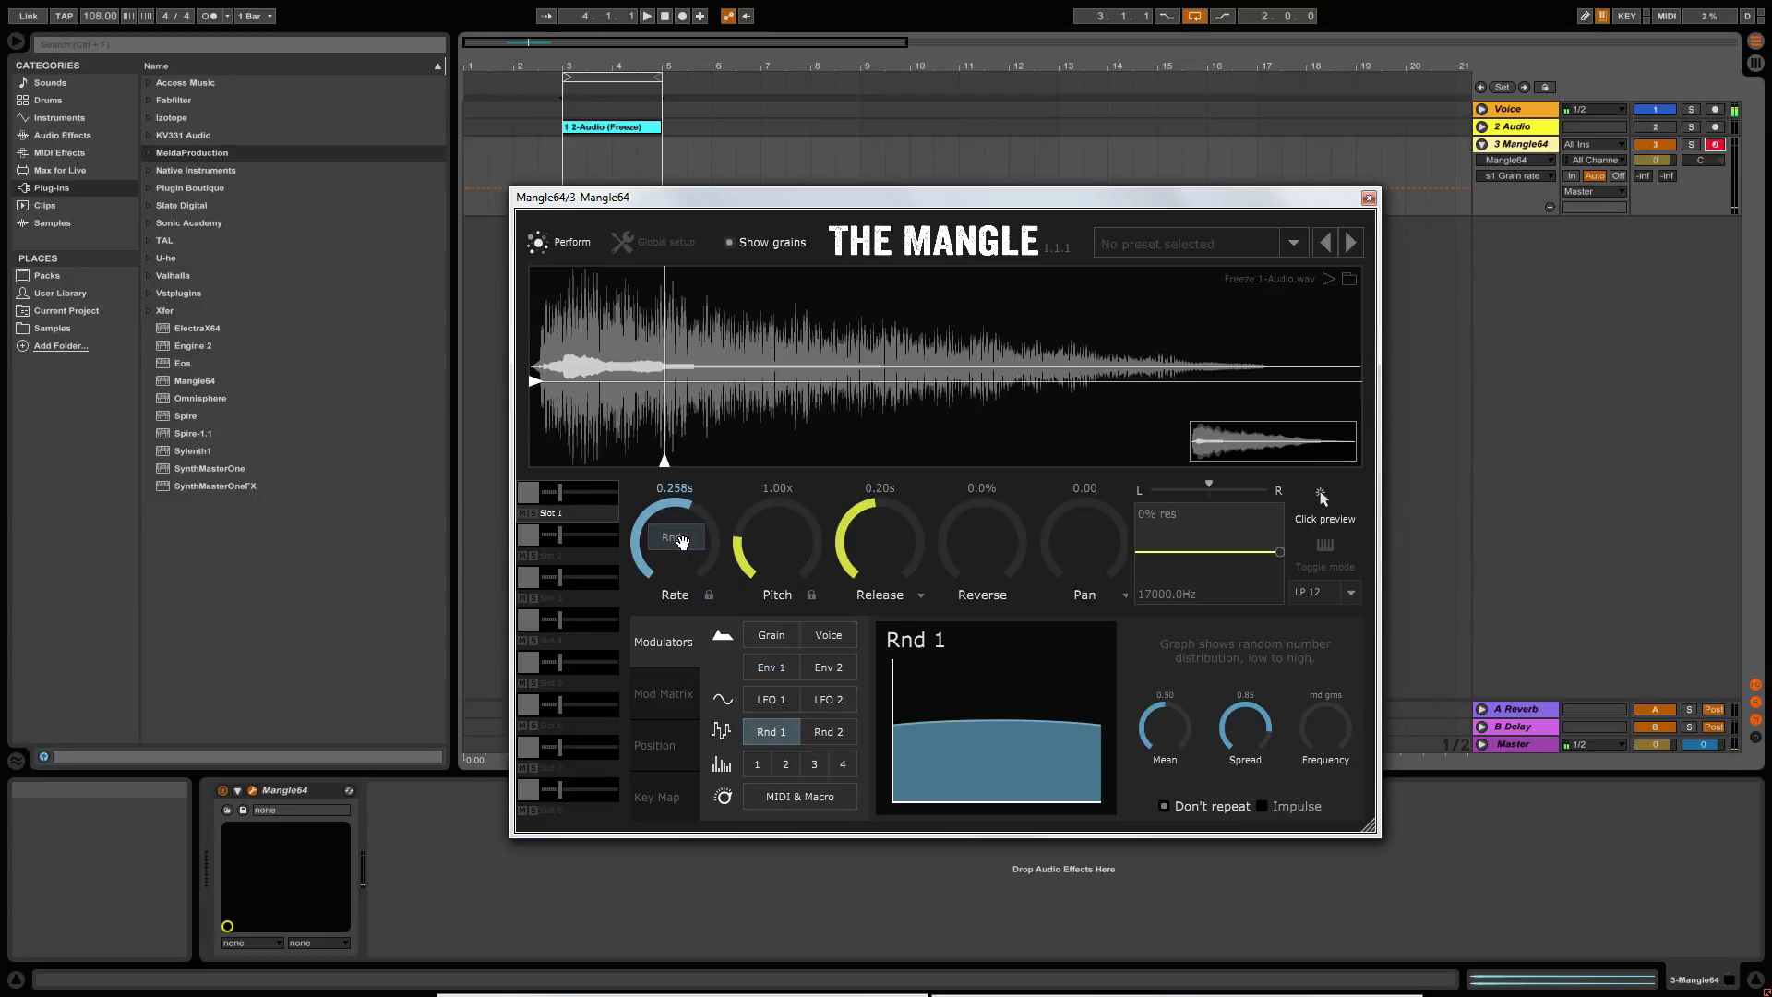
click(678, 539)
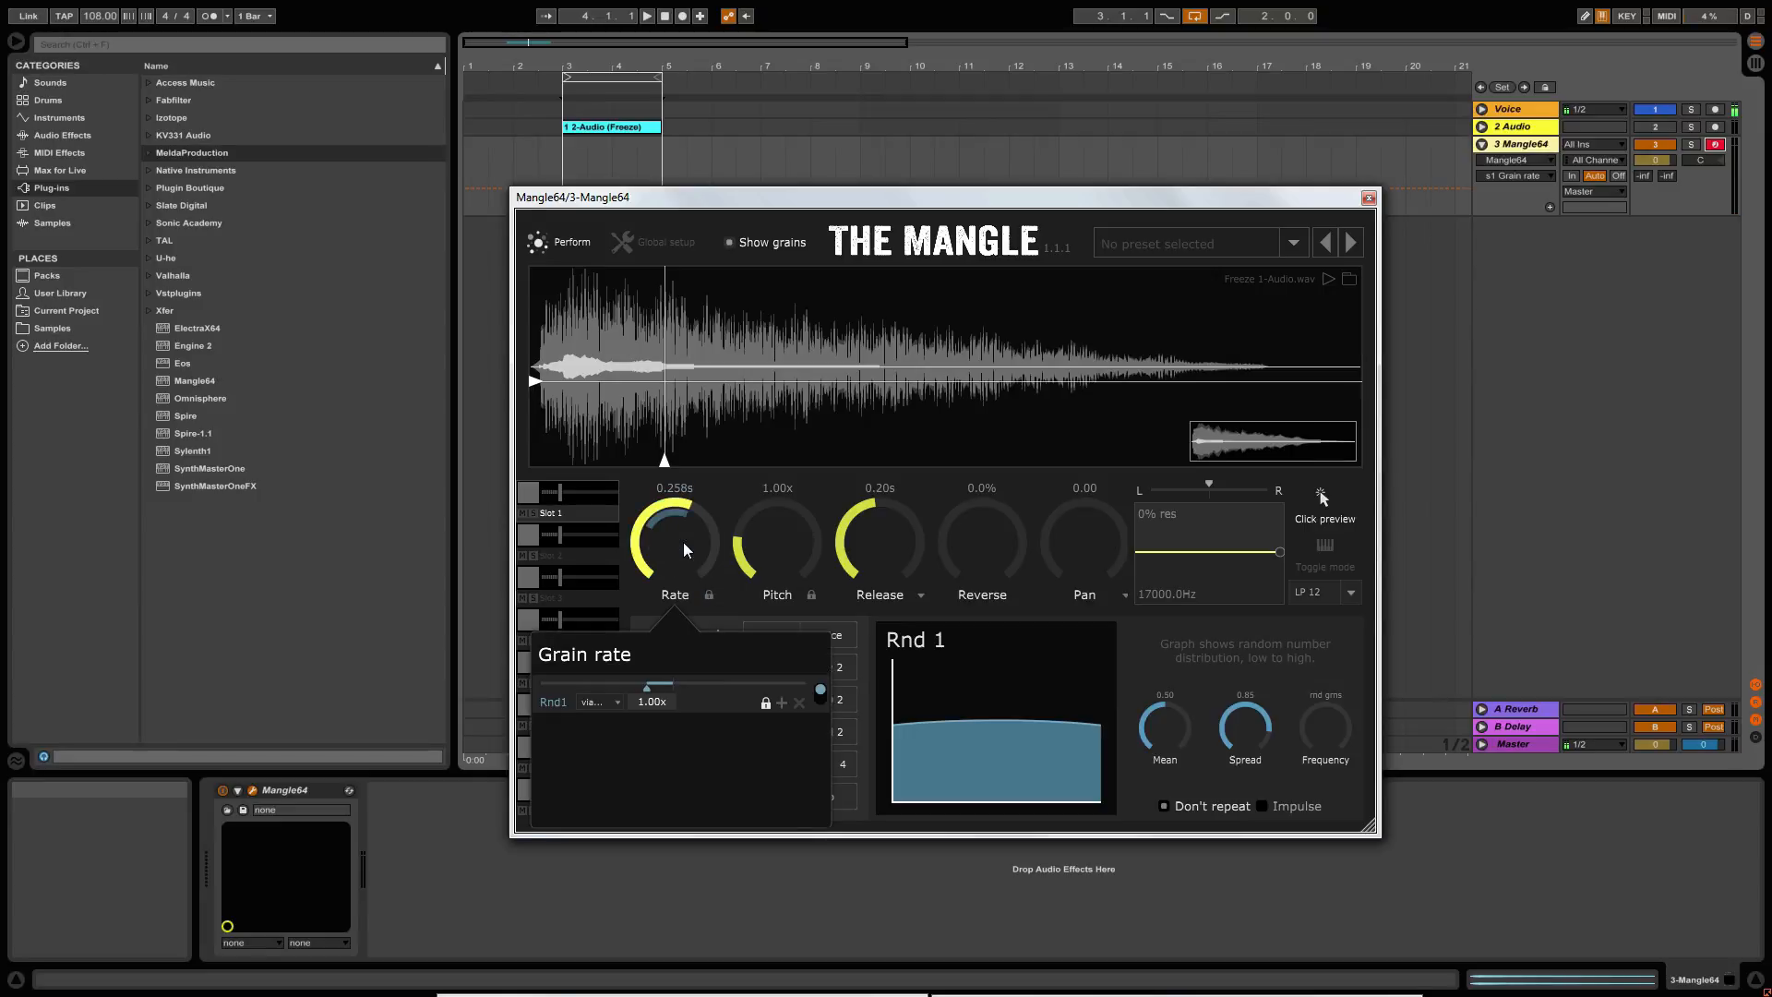
drag(657, 696, 667, 688)
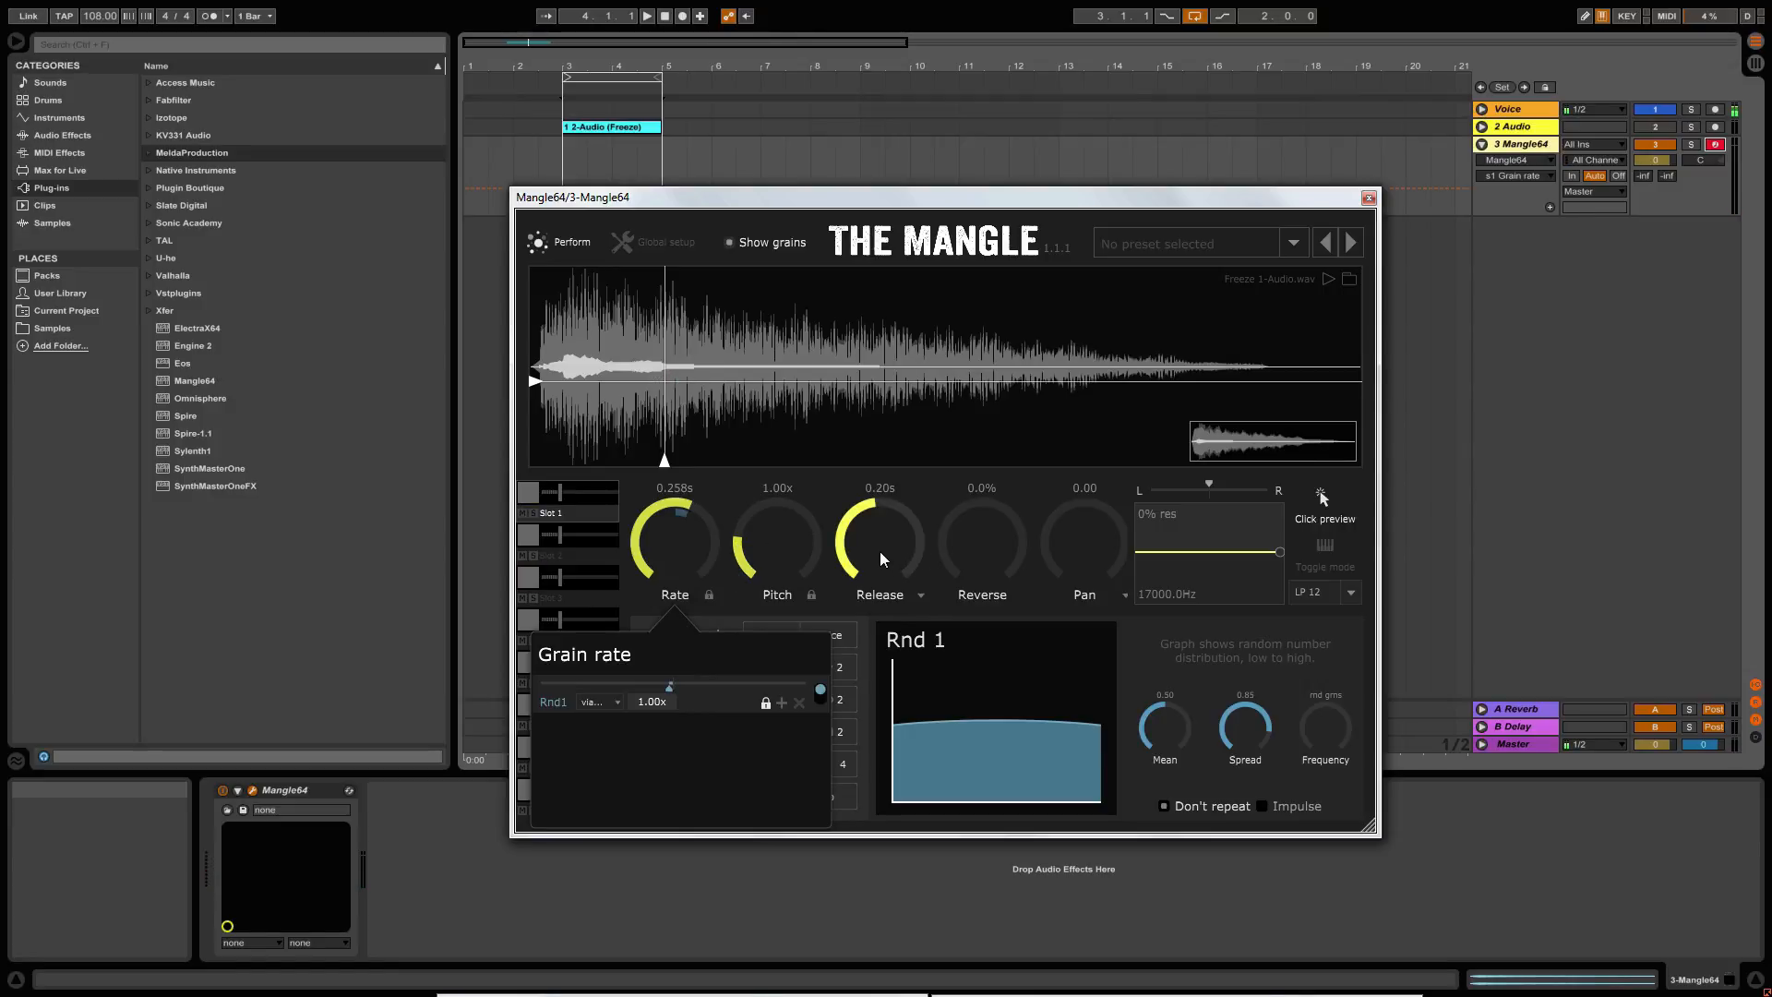
Modulate the grain release time with LFO 2 at a moderate positive amount, with the release set to 0.20 s.
drag(878, 540, 875, 504)
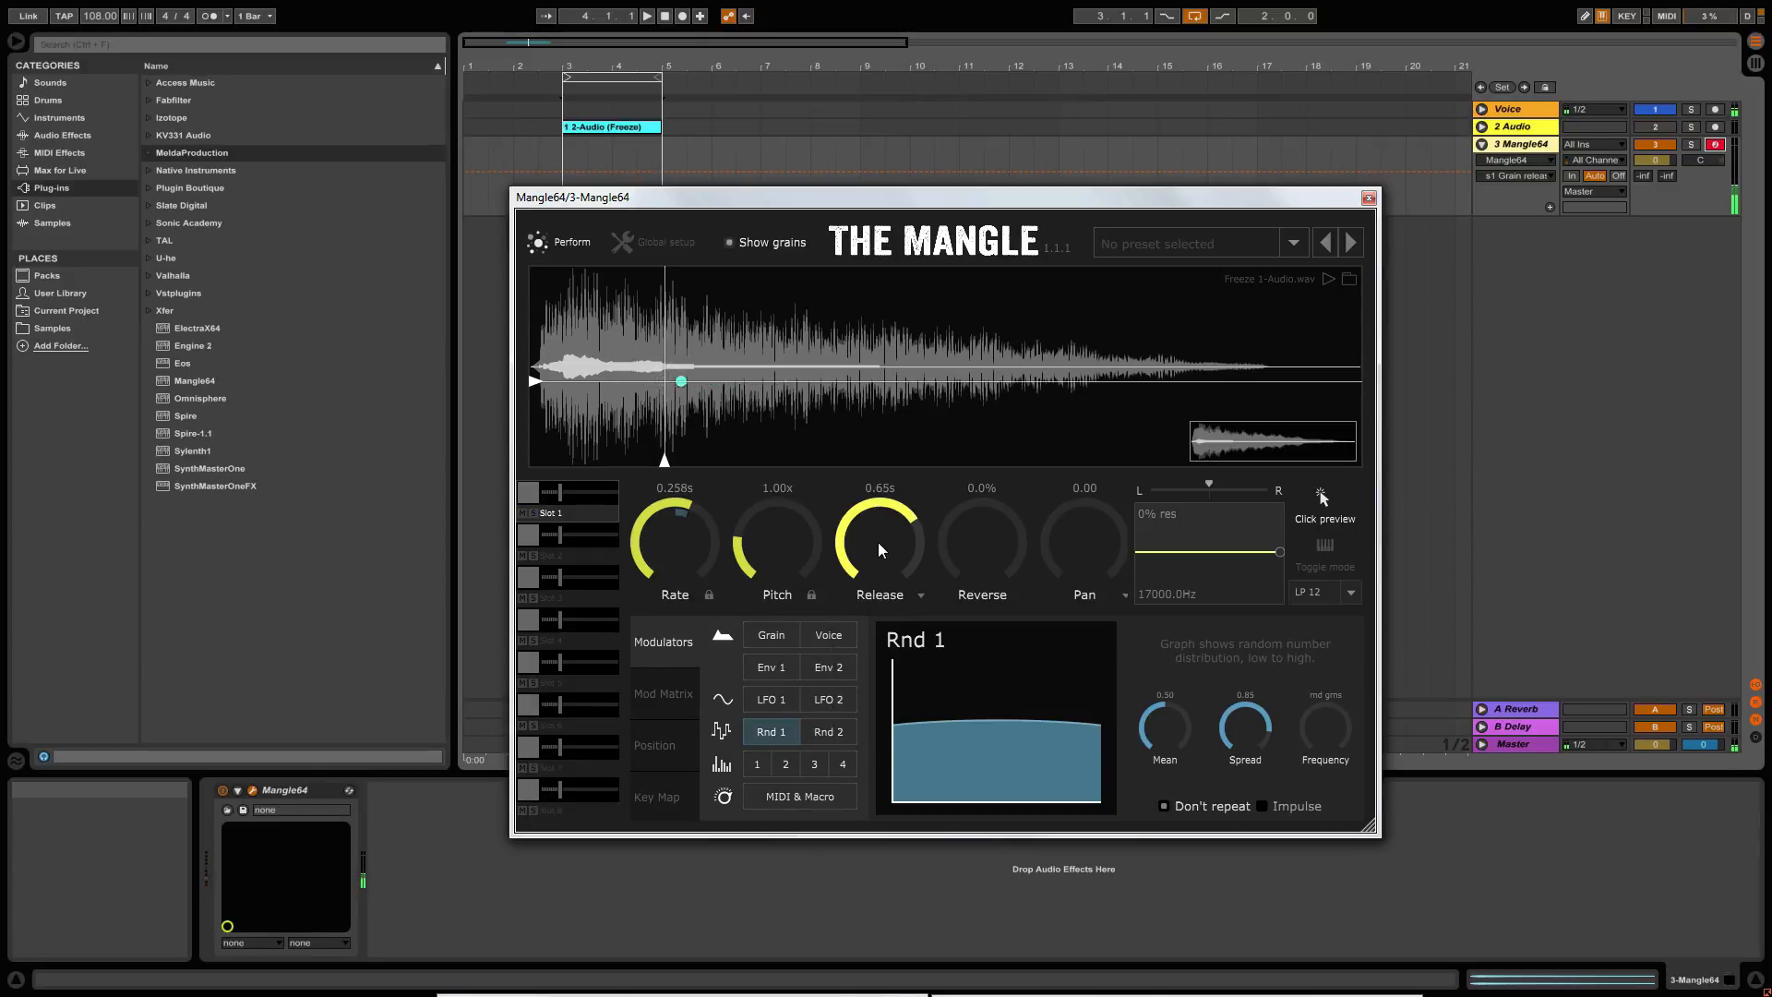
drag(833, 697, 872, 550)
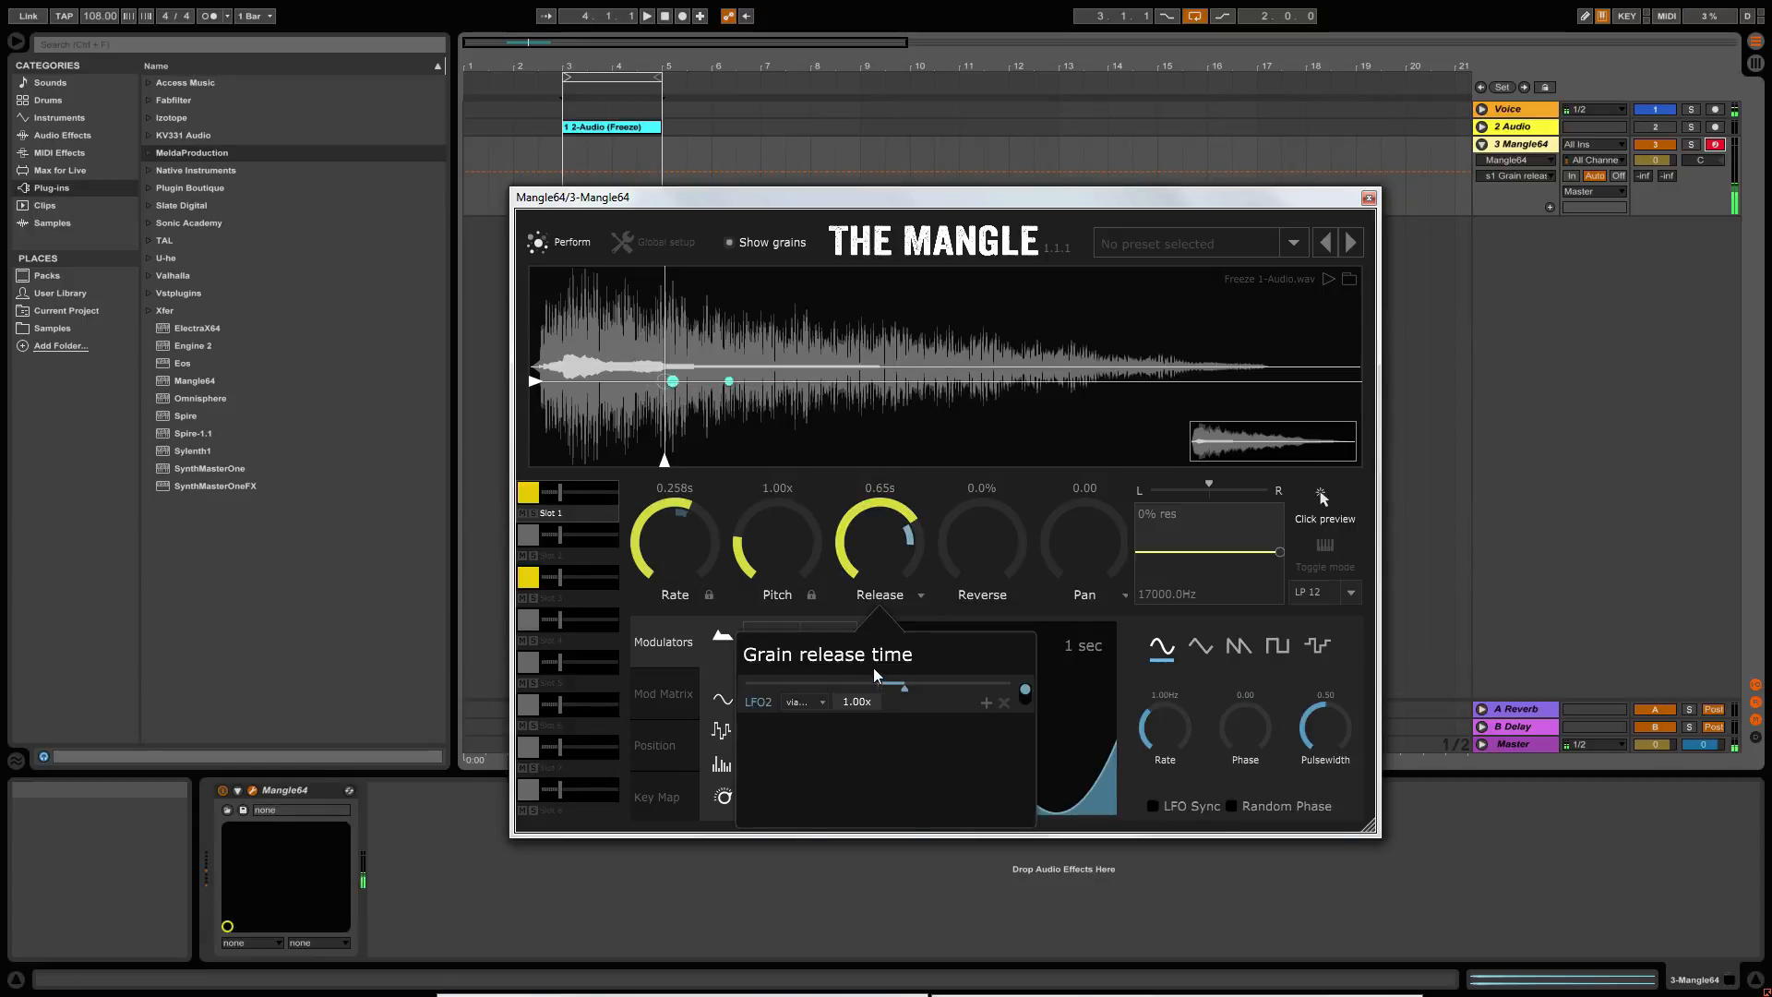
drag(909, 688, 936, 687)
drag(863, 539, 847, 578)
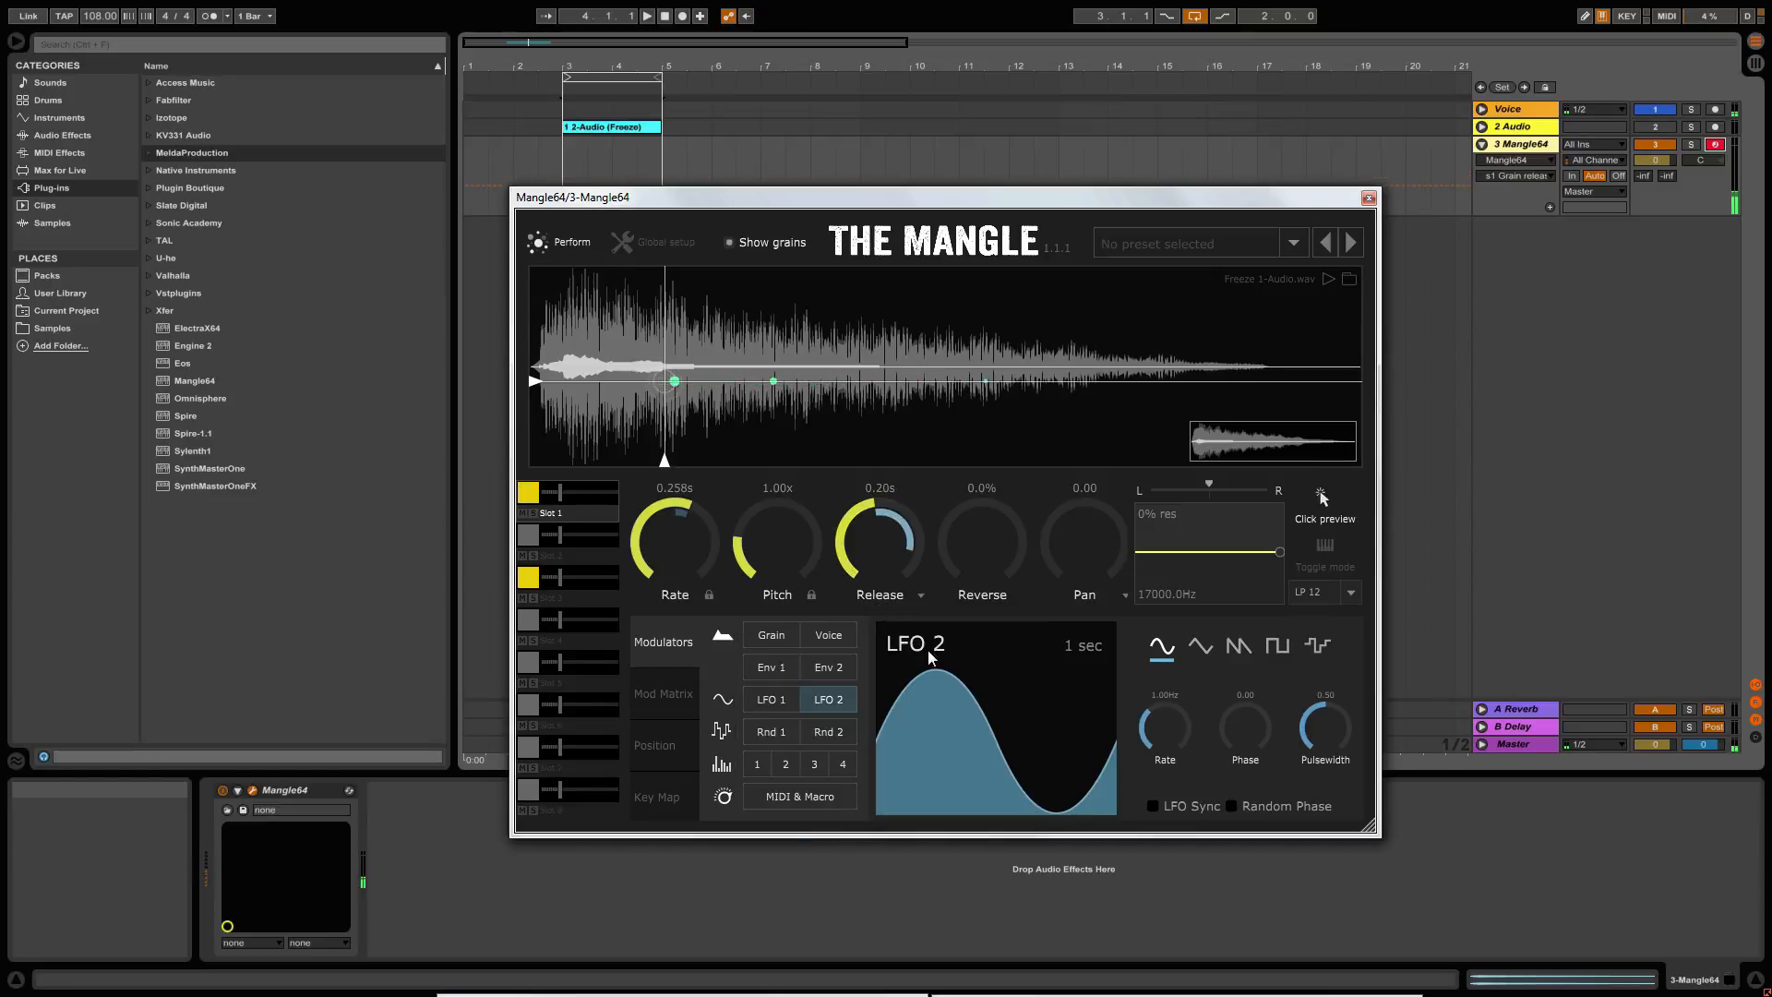
mouse_move(895, 528)
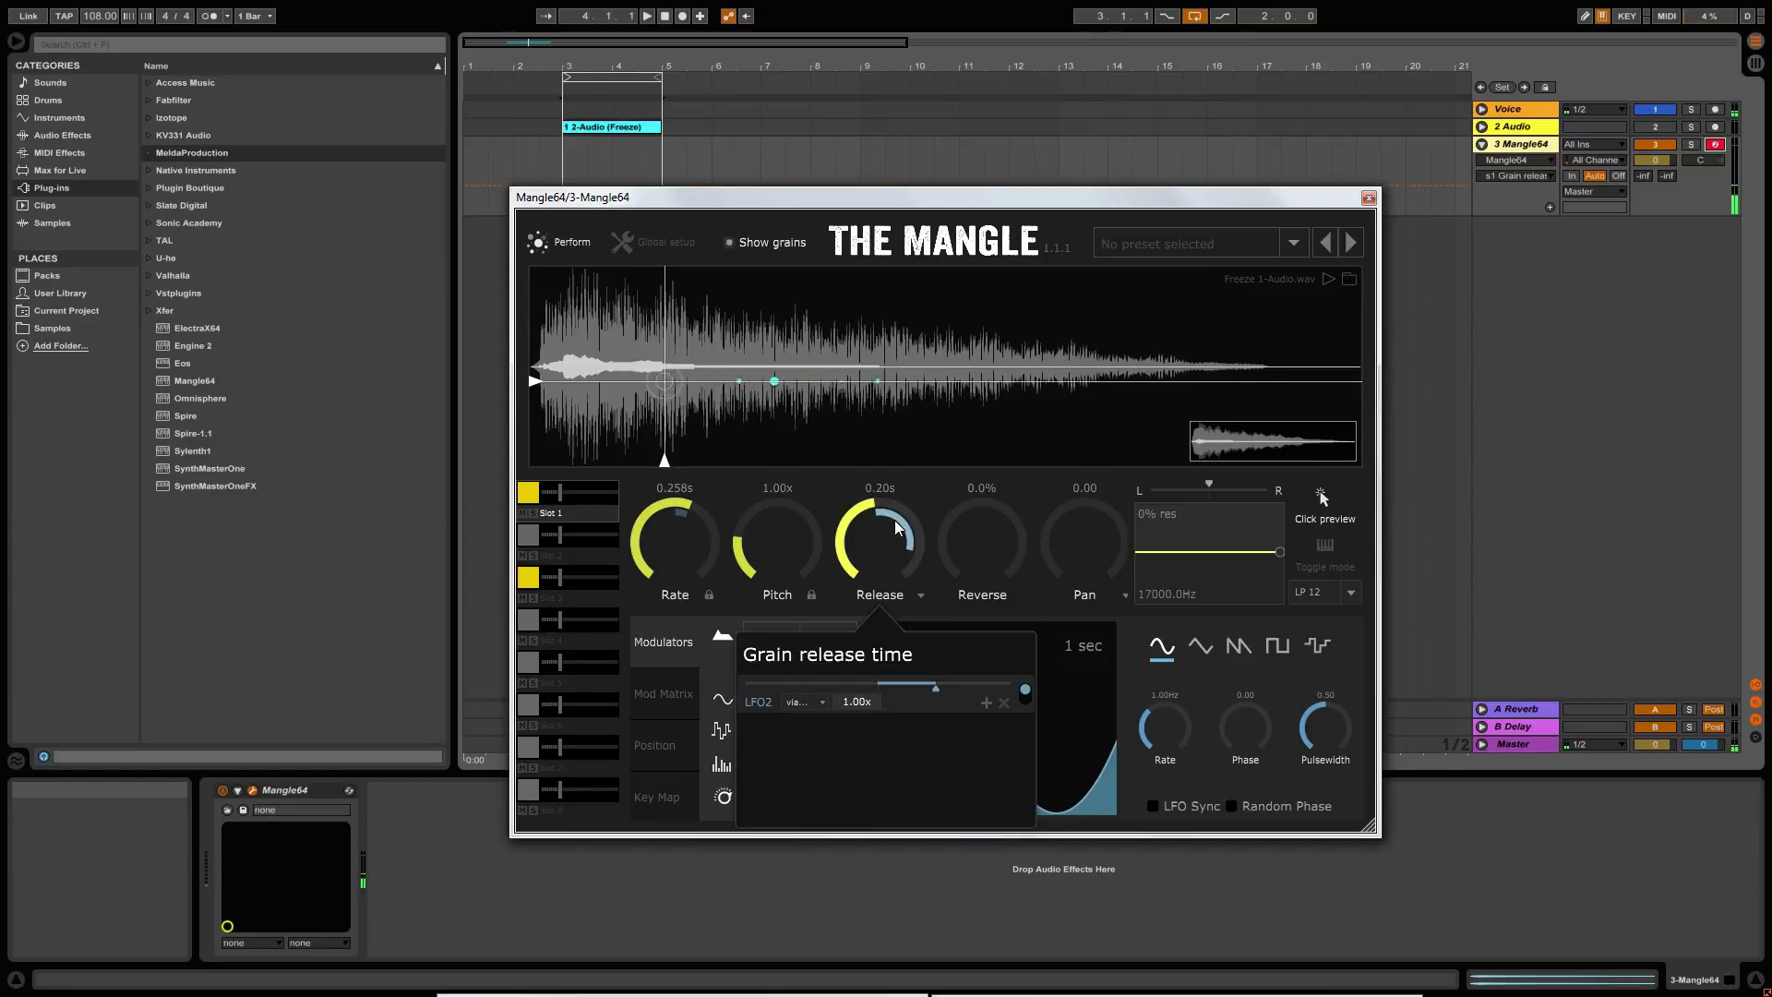
drag(934, 688, 910, 692)
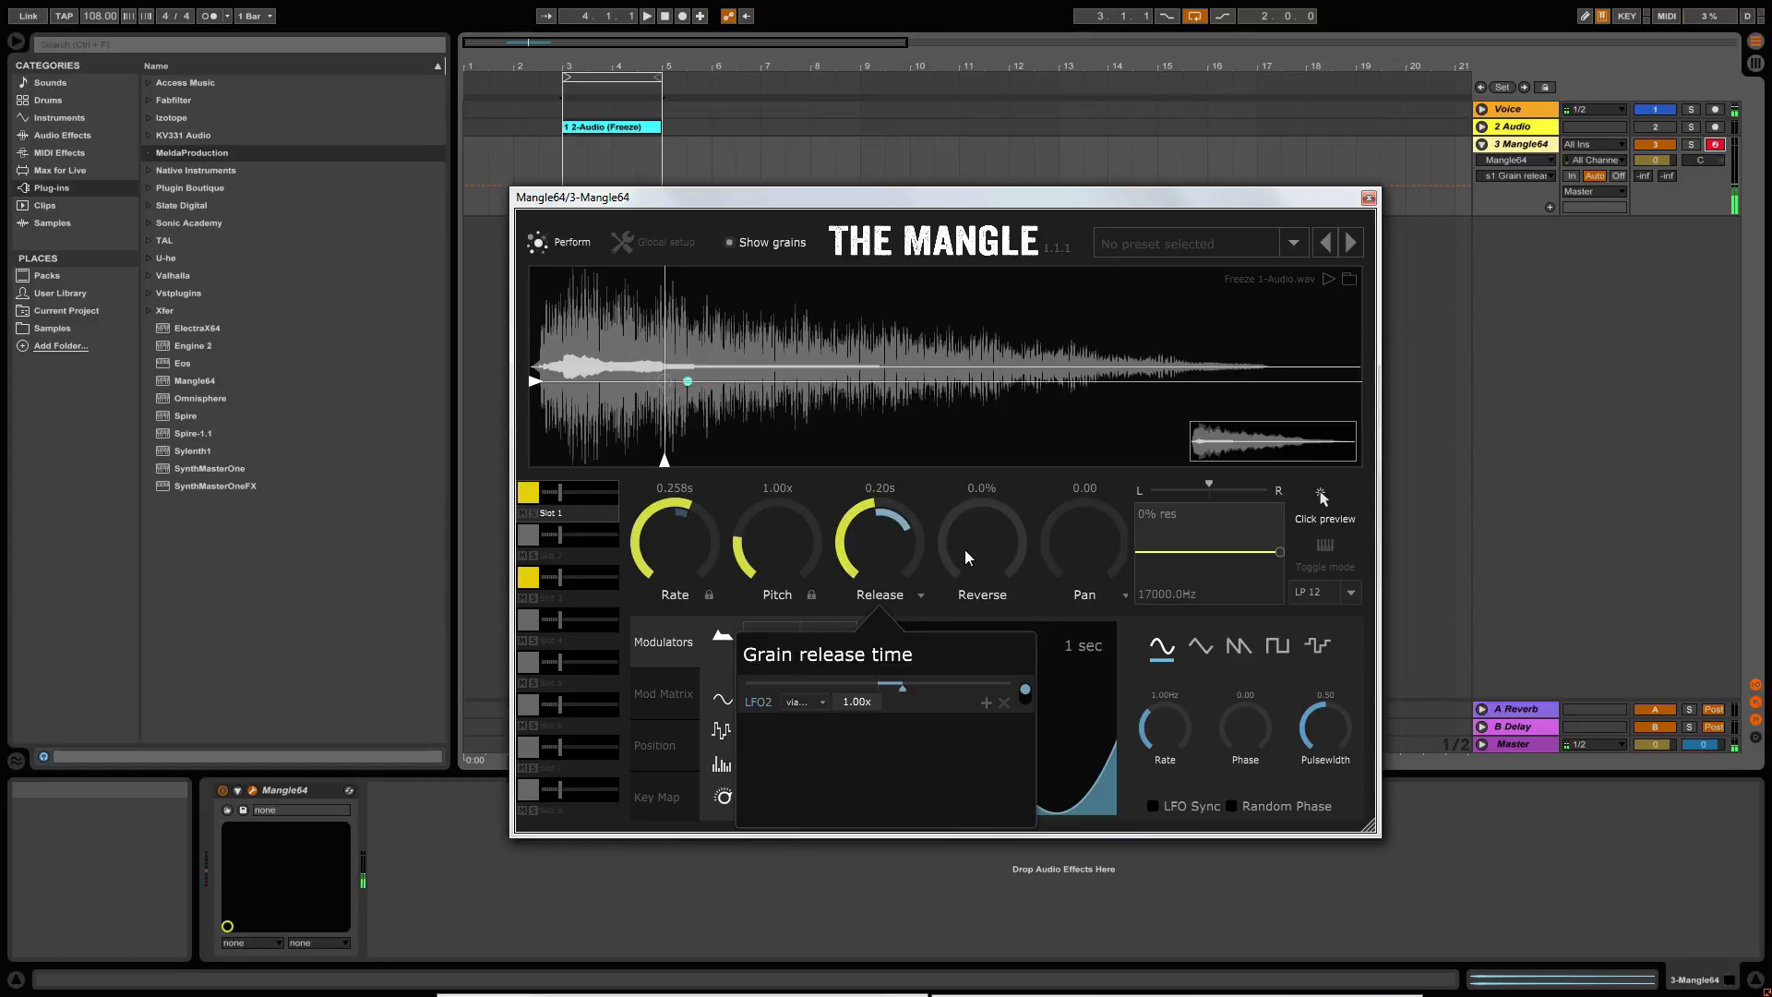
Try several grain reverse amounts and set Reverse to 49.6%.
drag(970, 552, 975, 540)
drag(966, 435, 969, 388)
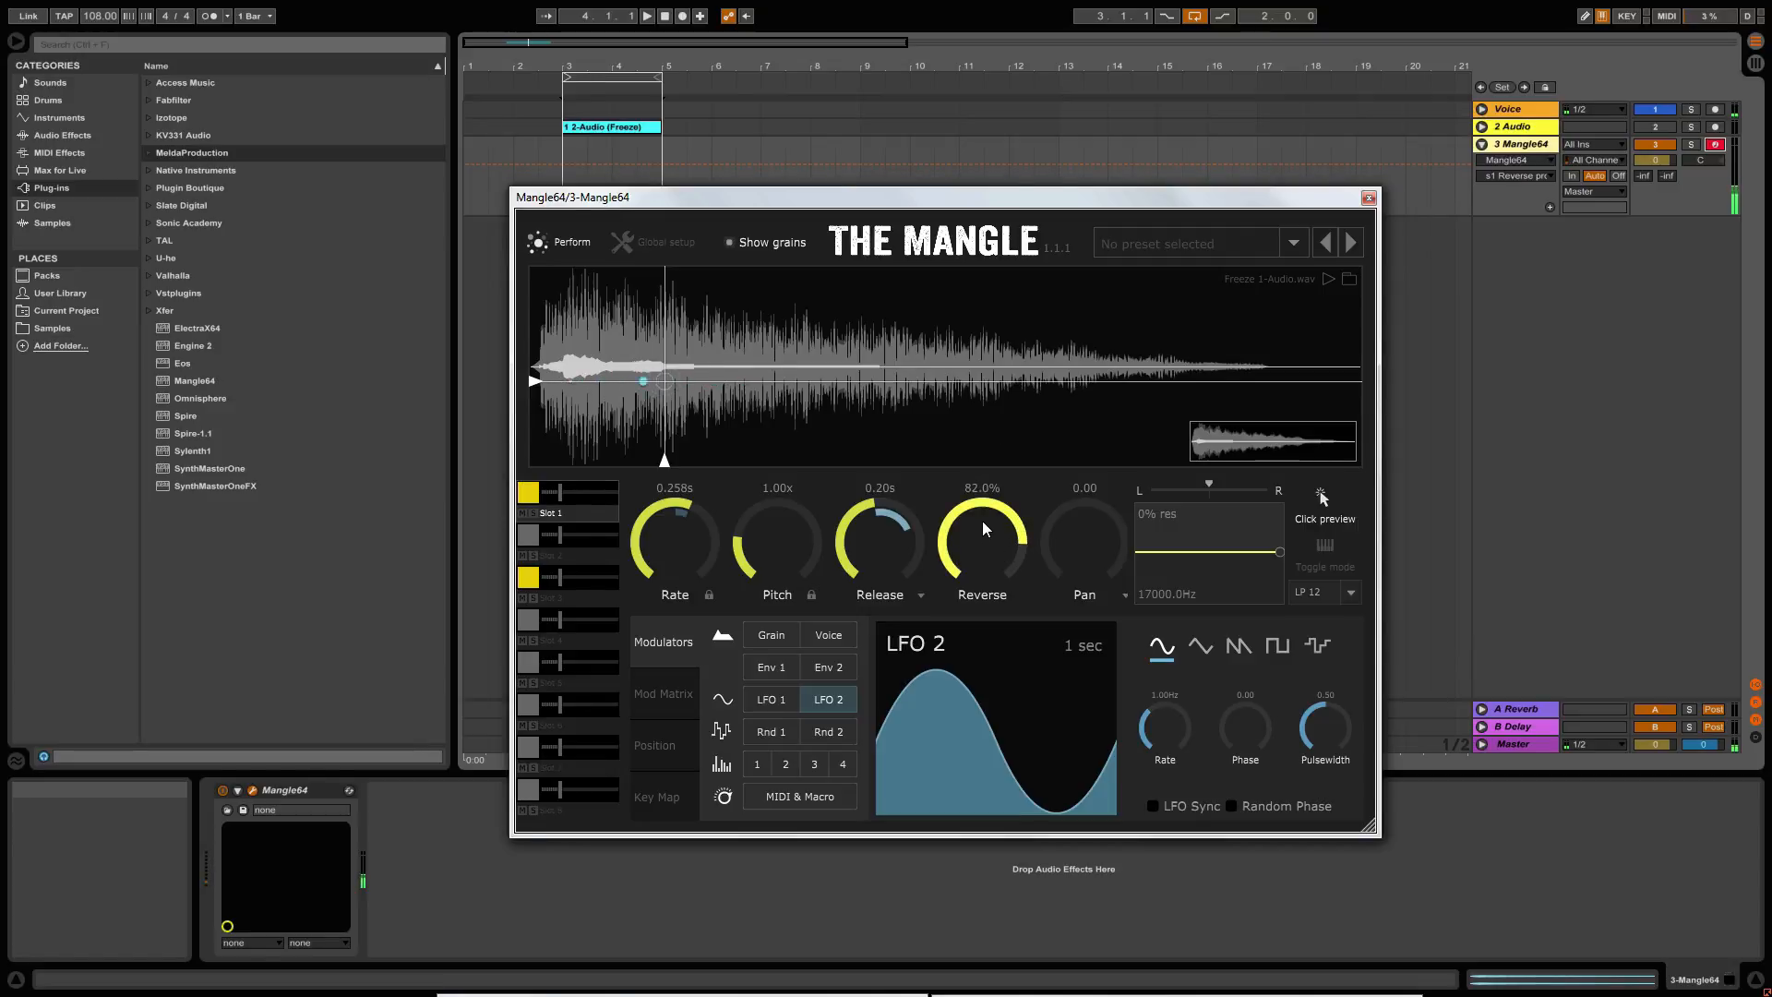
drag(981, 528, 956, 595)
drag(983, 532, 981, 541)
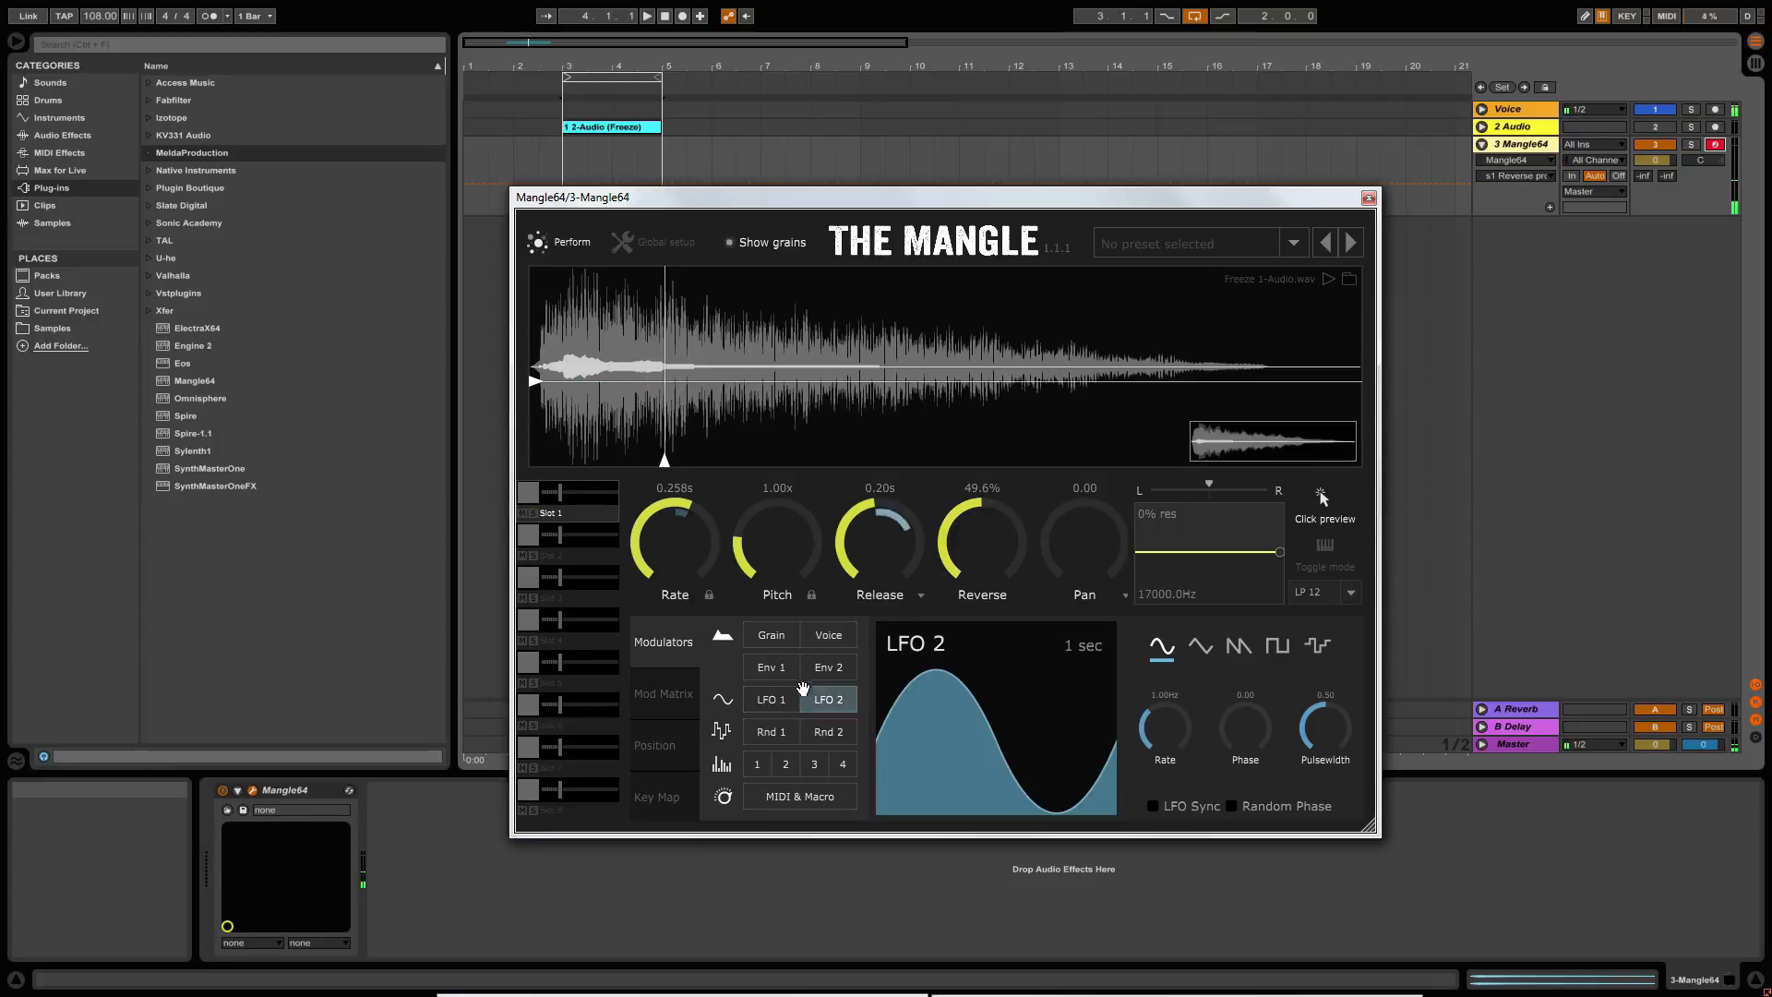
Assign LFO 1 to Pan, set the pan to -0.52 and increase the modulation depth.
drag(773, 702, 1065, 589)
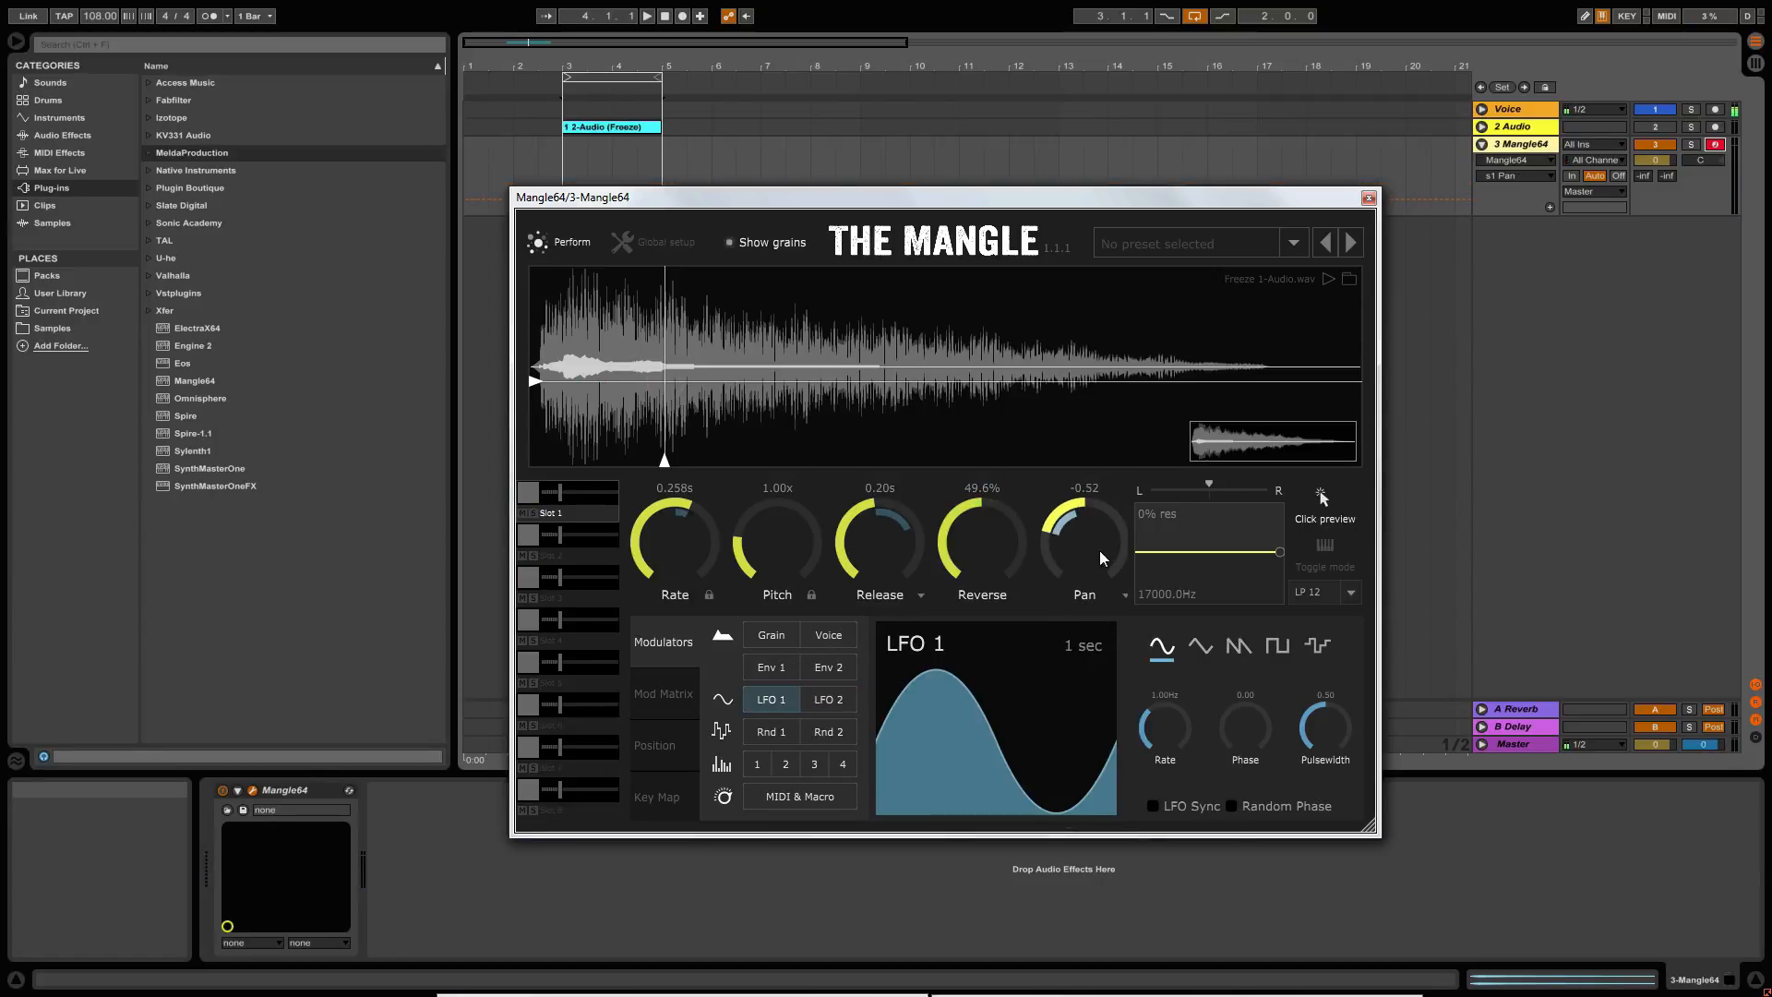
mouse_move(1076, 523)
drag(1113, 688, 1140, 687)
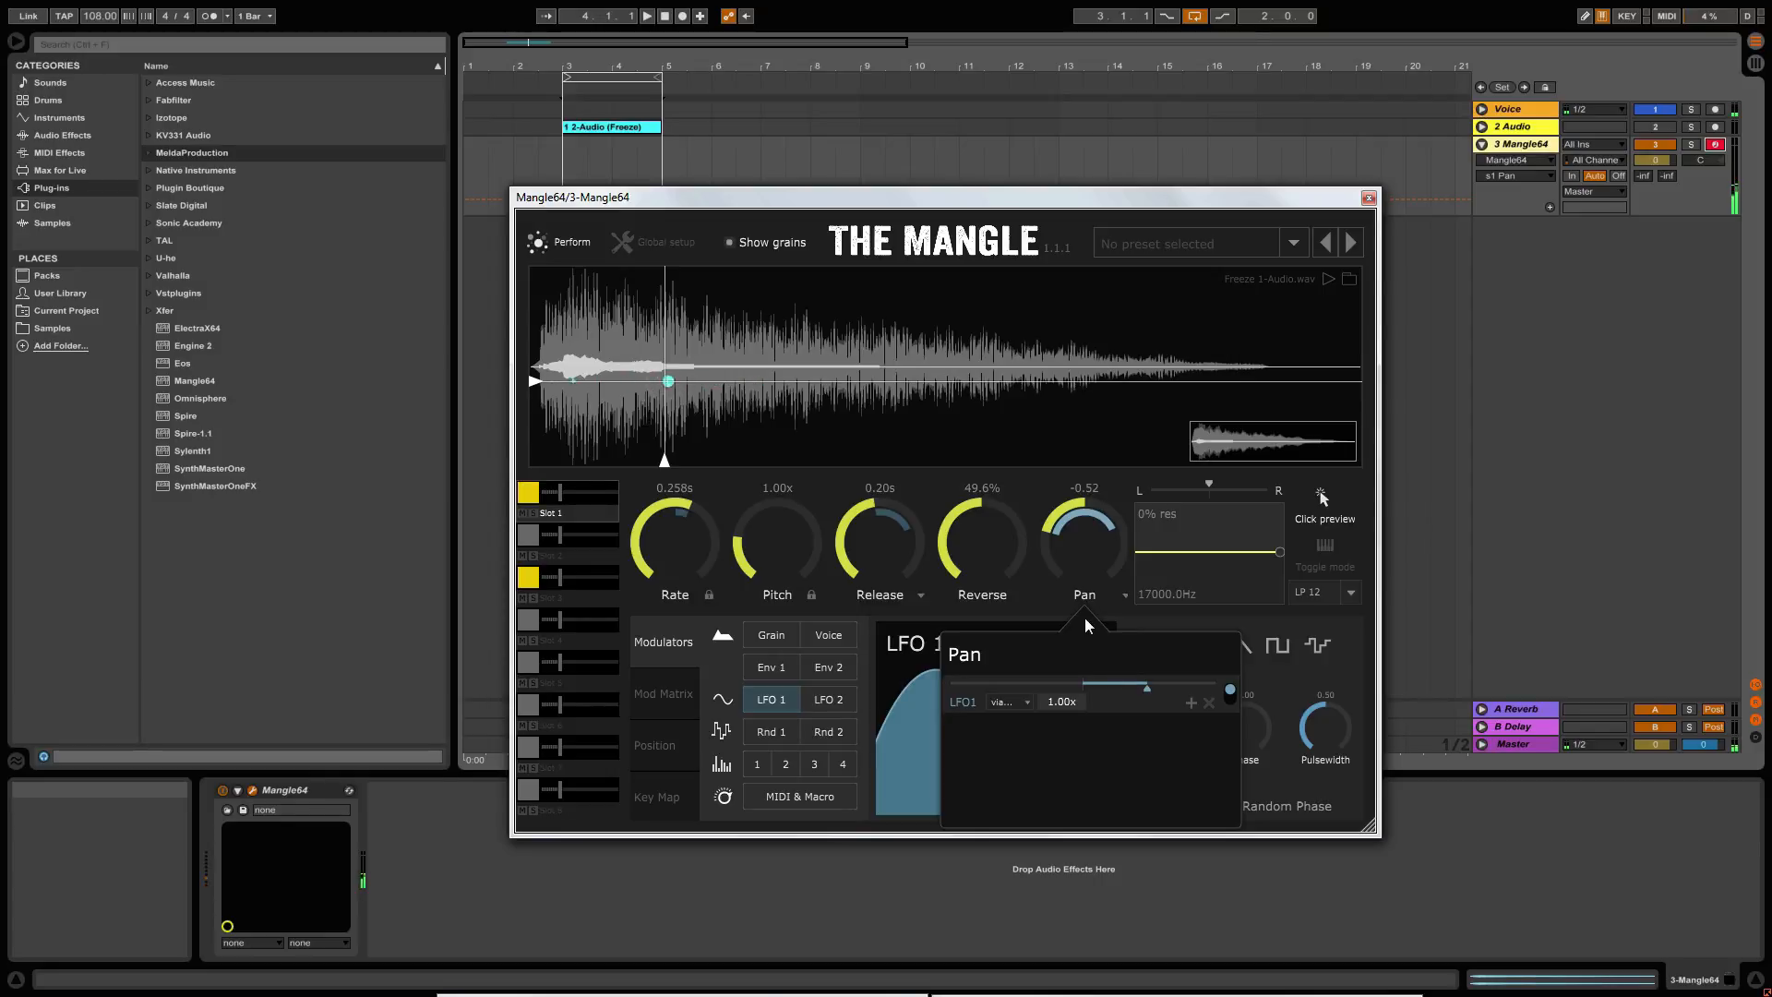
Soften the grain envelope with a longer attack and a 0.47 s release, for a total length of 0.668 s.
click(768, 636)
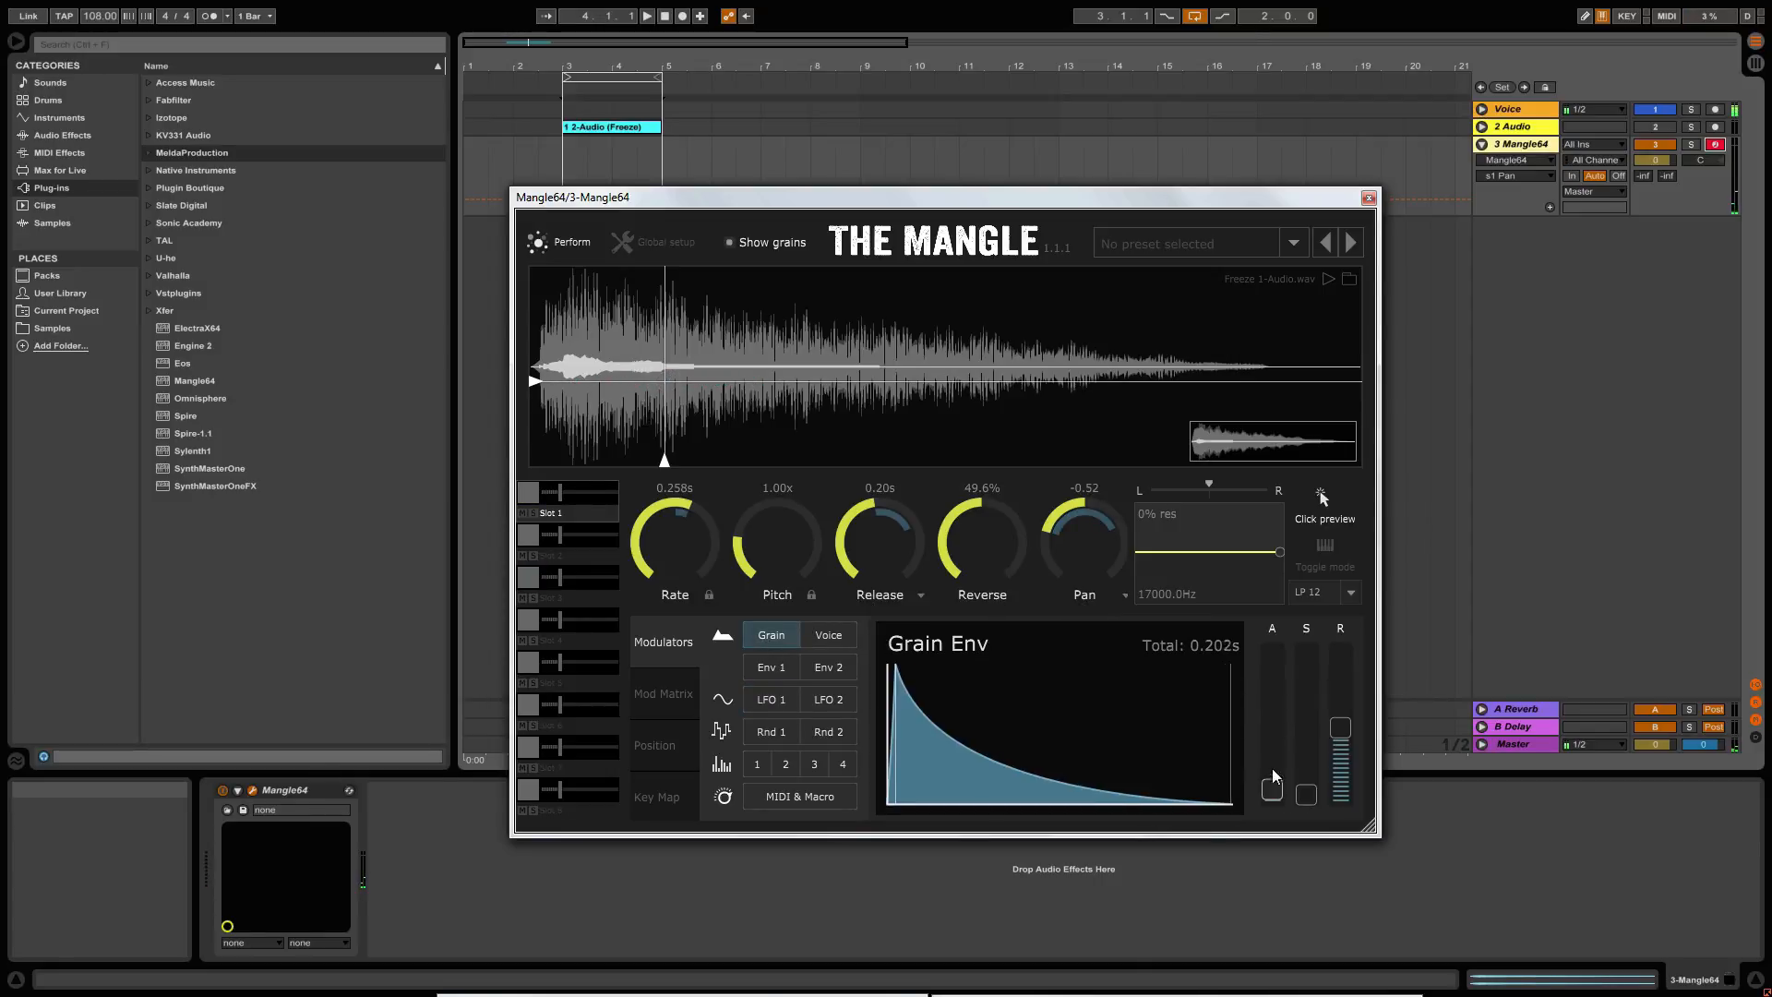
drag(1271, 768, 1337, 706)
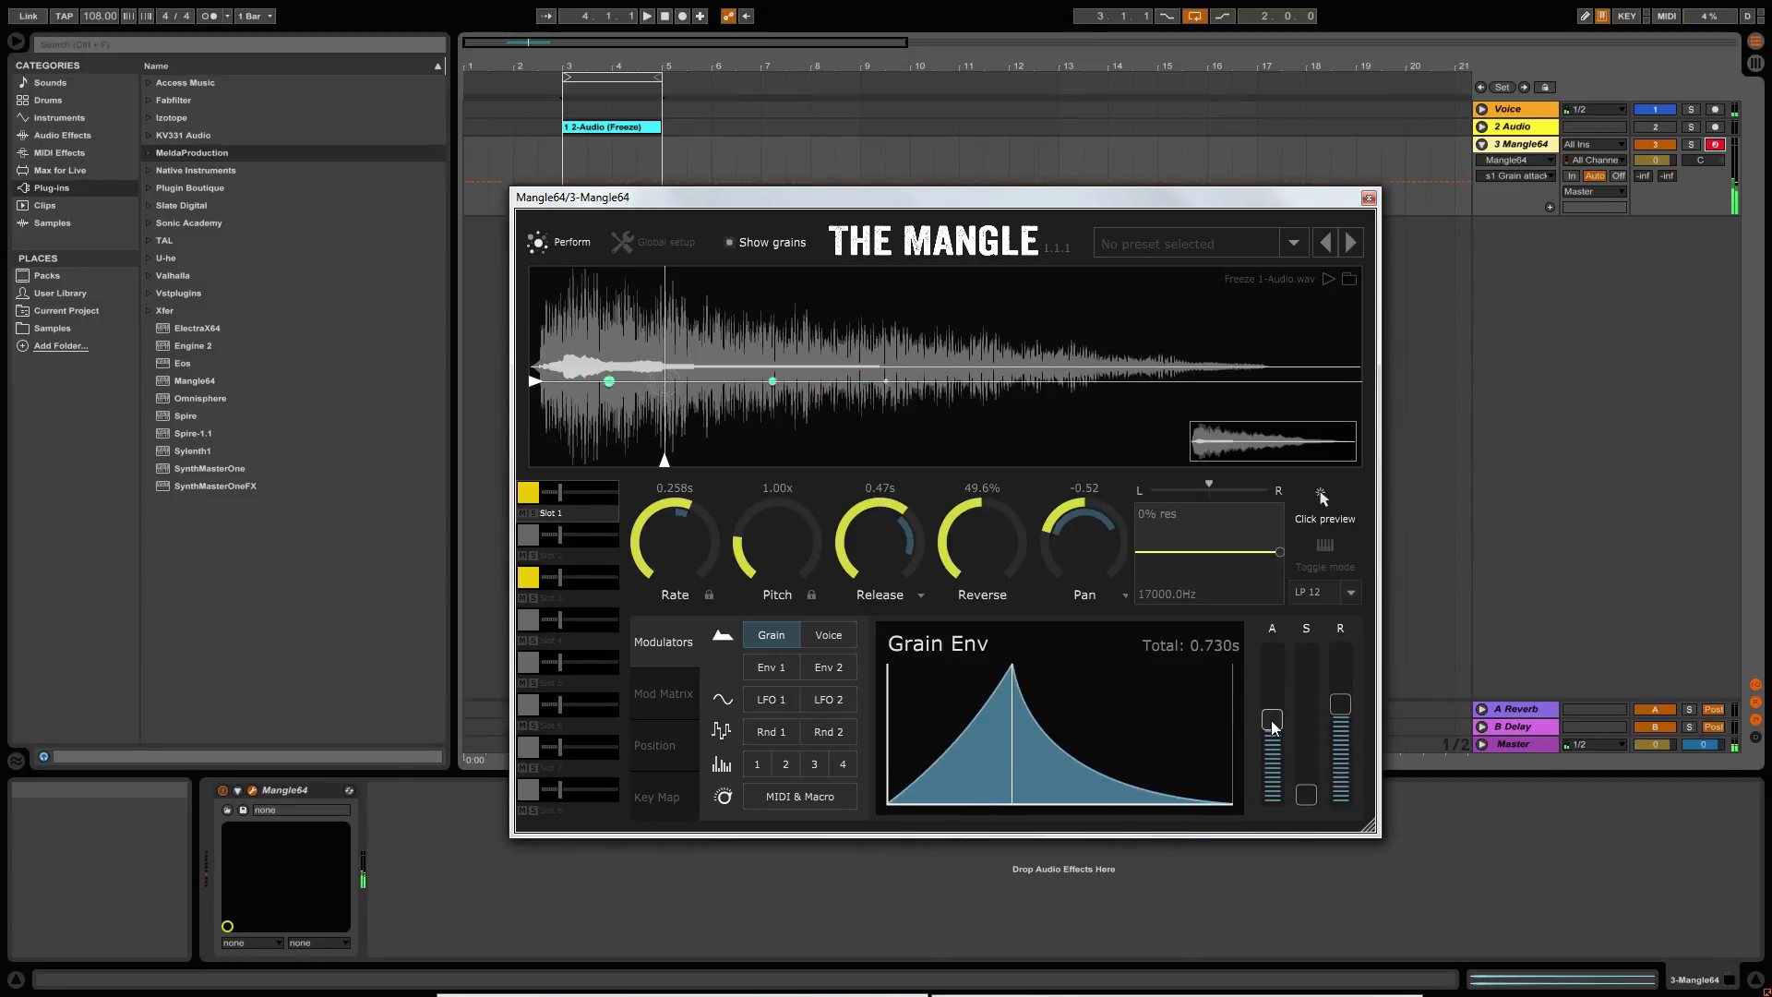
drag(1271, 720, 1273, 727)
click(1332, 708)
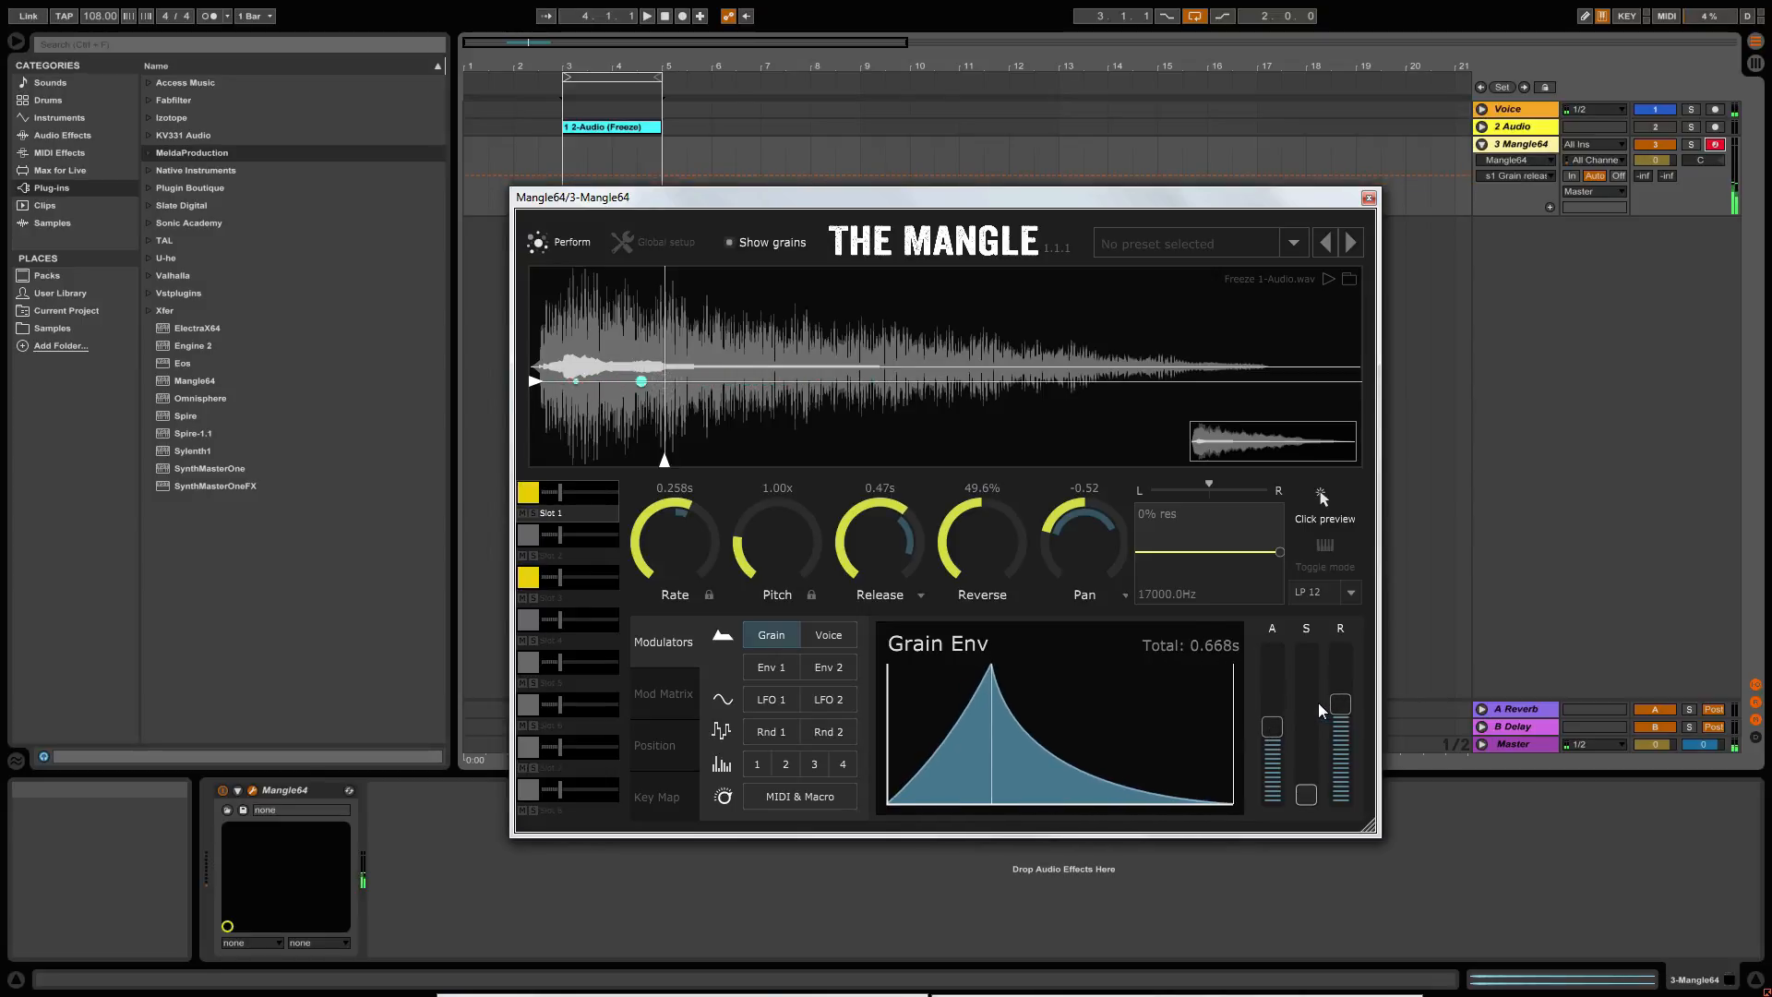
Lengthen the voice envelope's release for a total envelope length of about 2.55 s.
click(824, 635)
drag(1315, 715, 1304, 699)
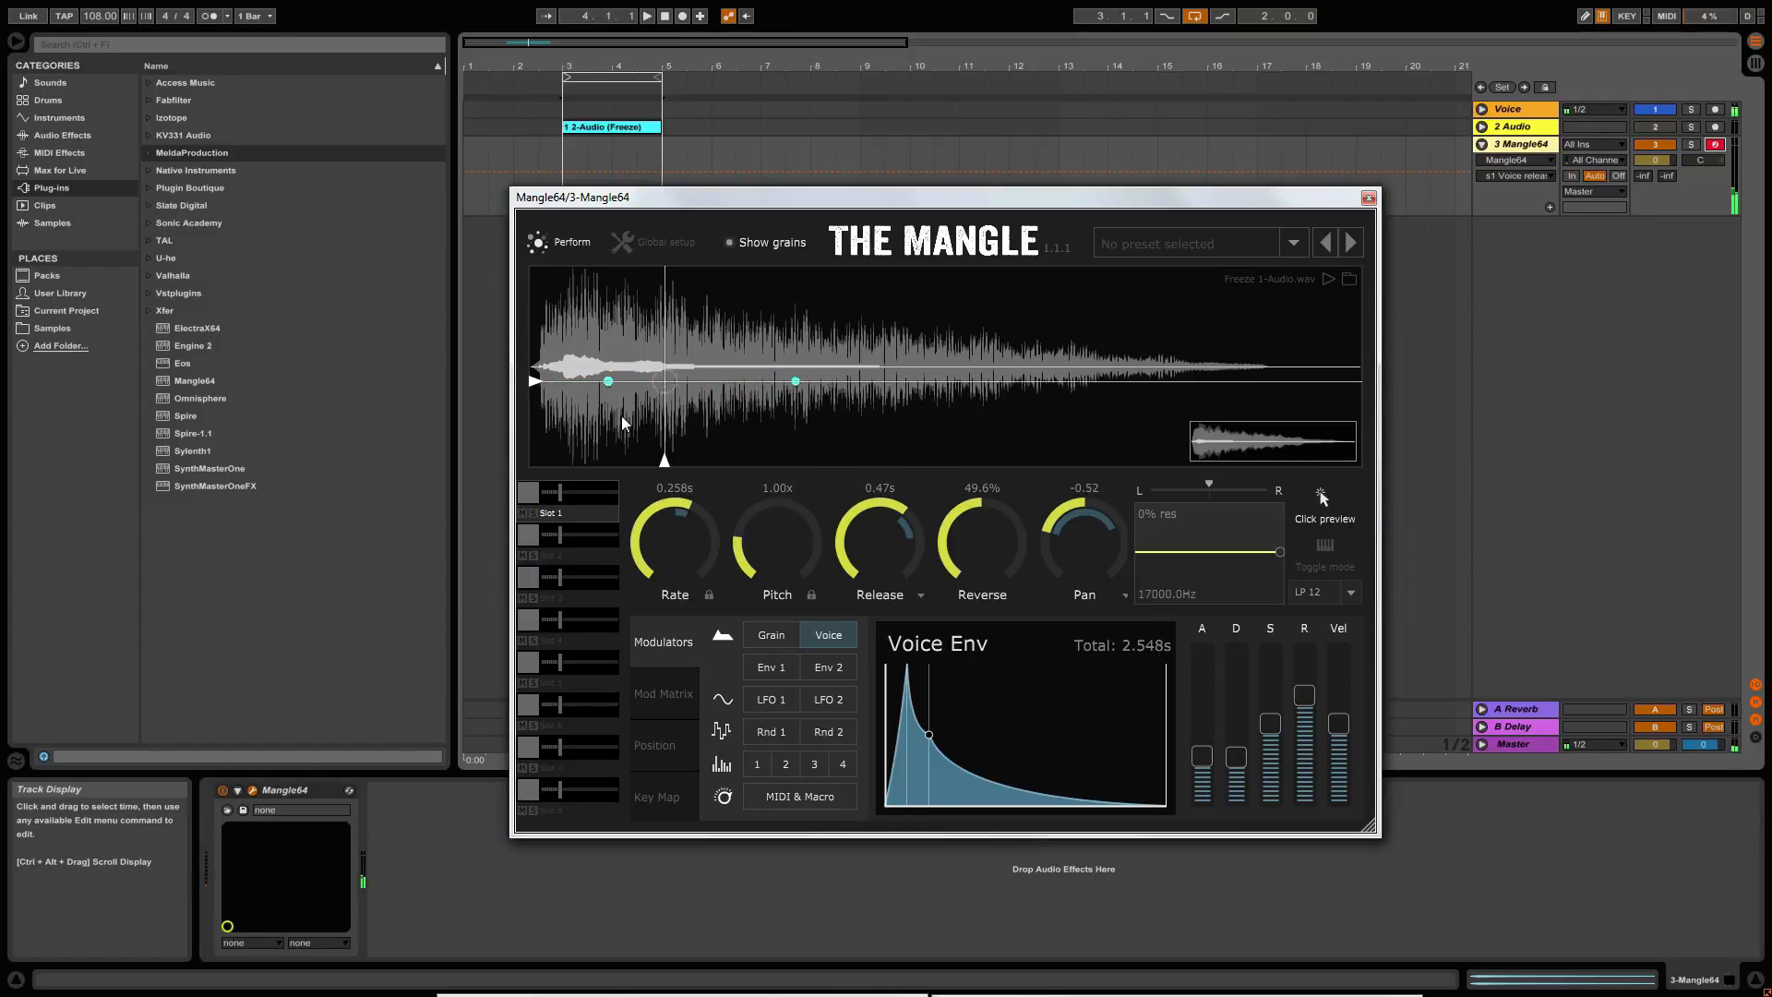
Assign Rnd 2 as a modulator of the grain position and increase its modulation depth.
click(827, 734)
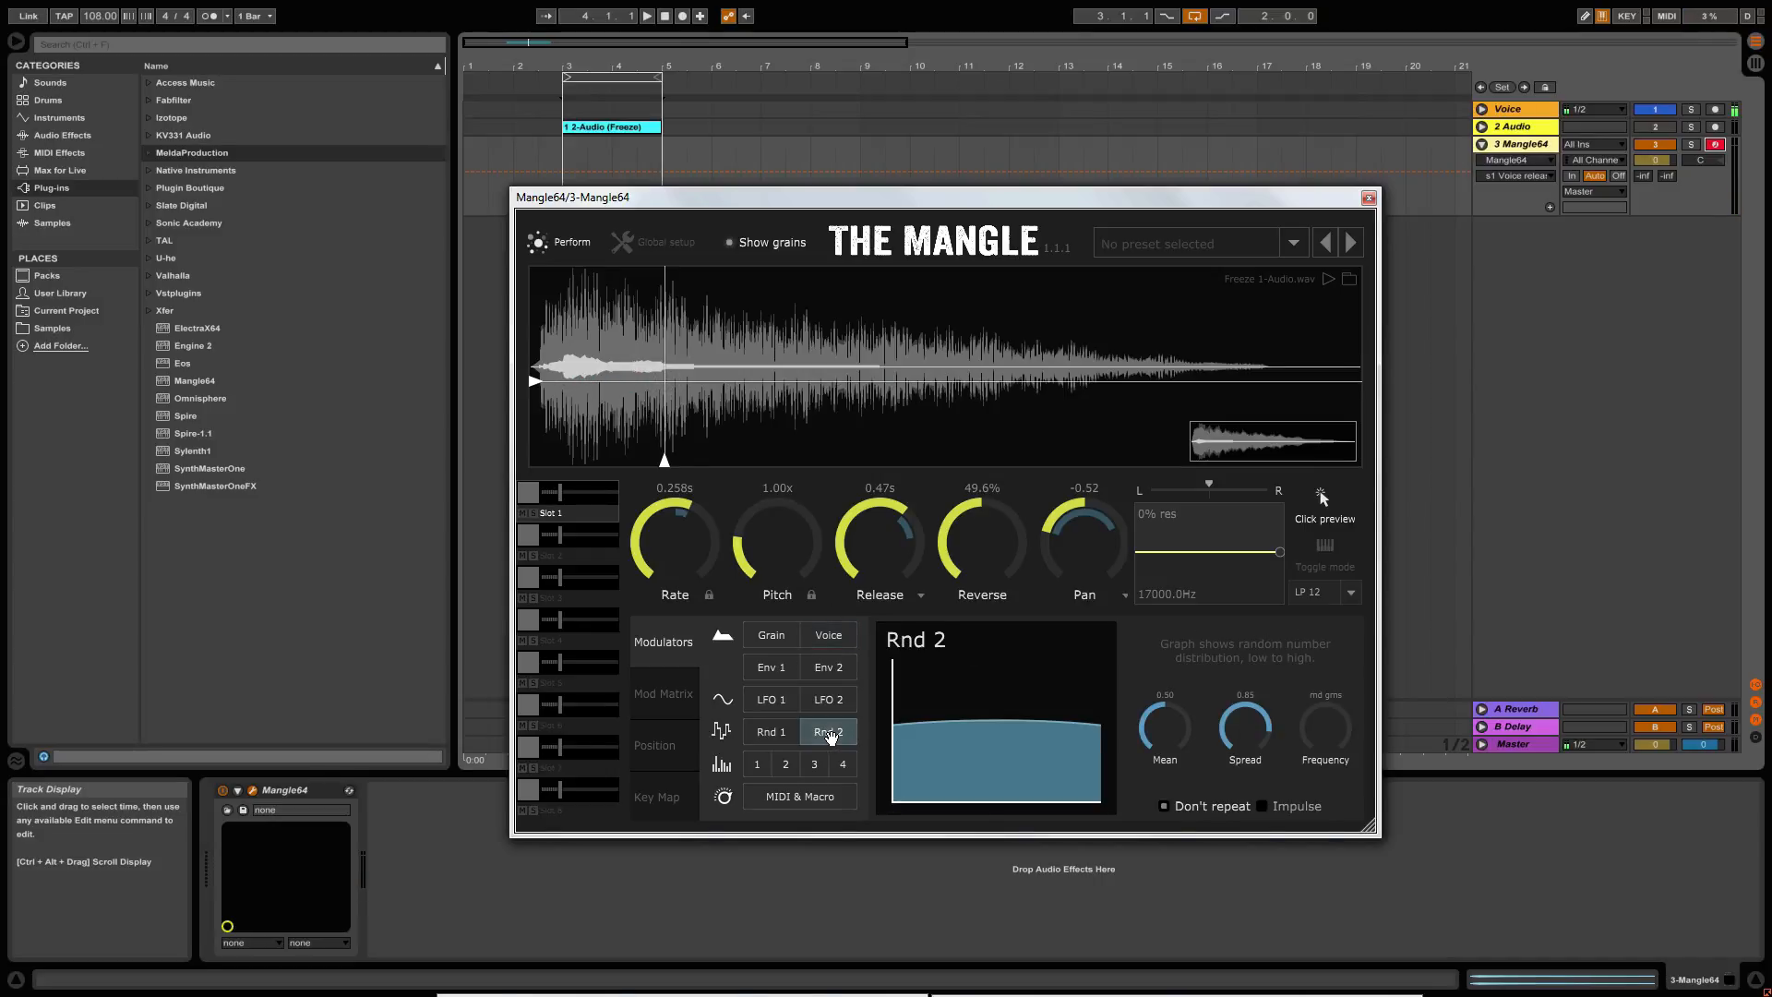
mouse_move(830, 735)
mouse_down()
mouse_move(727, 450)
mouse_move(665, 461)
mouse_up()
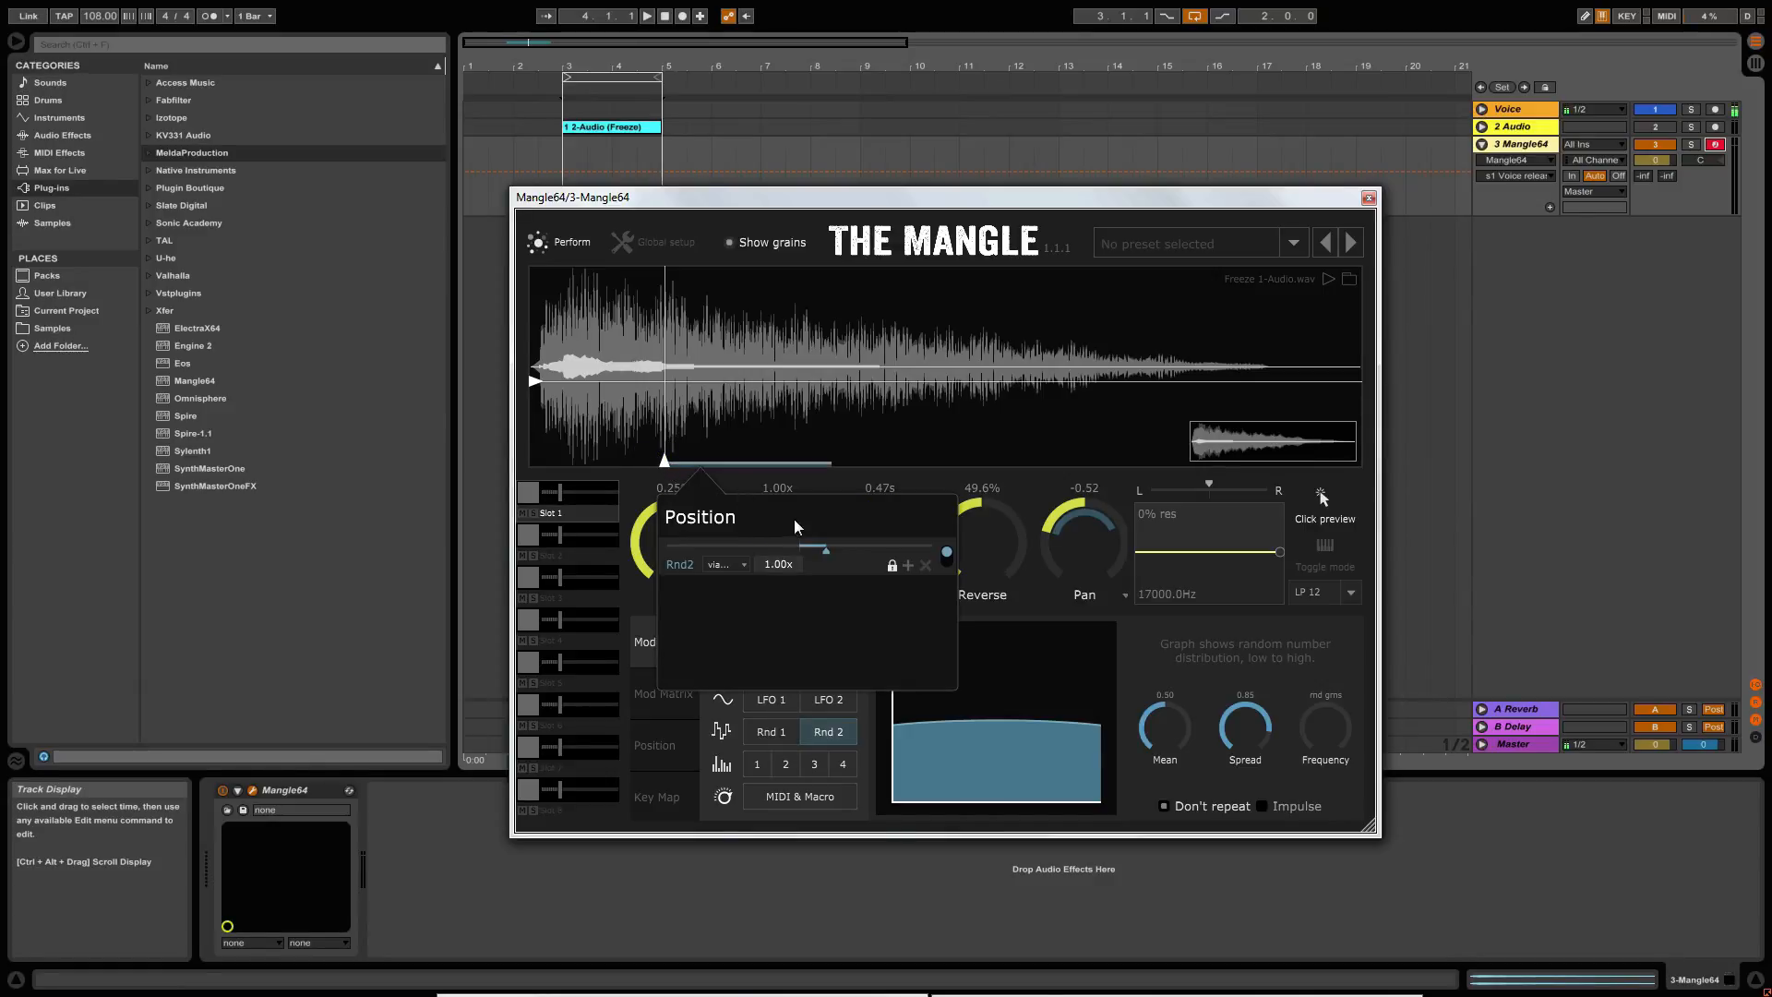
drag(830, 552, 849, 550)
Move the grain position close to the start of the sample and widen the Rnd 2 position range to about the waveform's middle.
drag(603, 406, 574, 407)
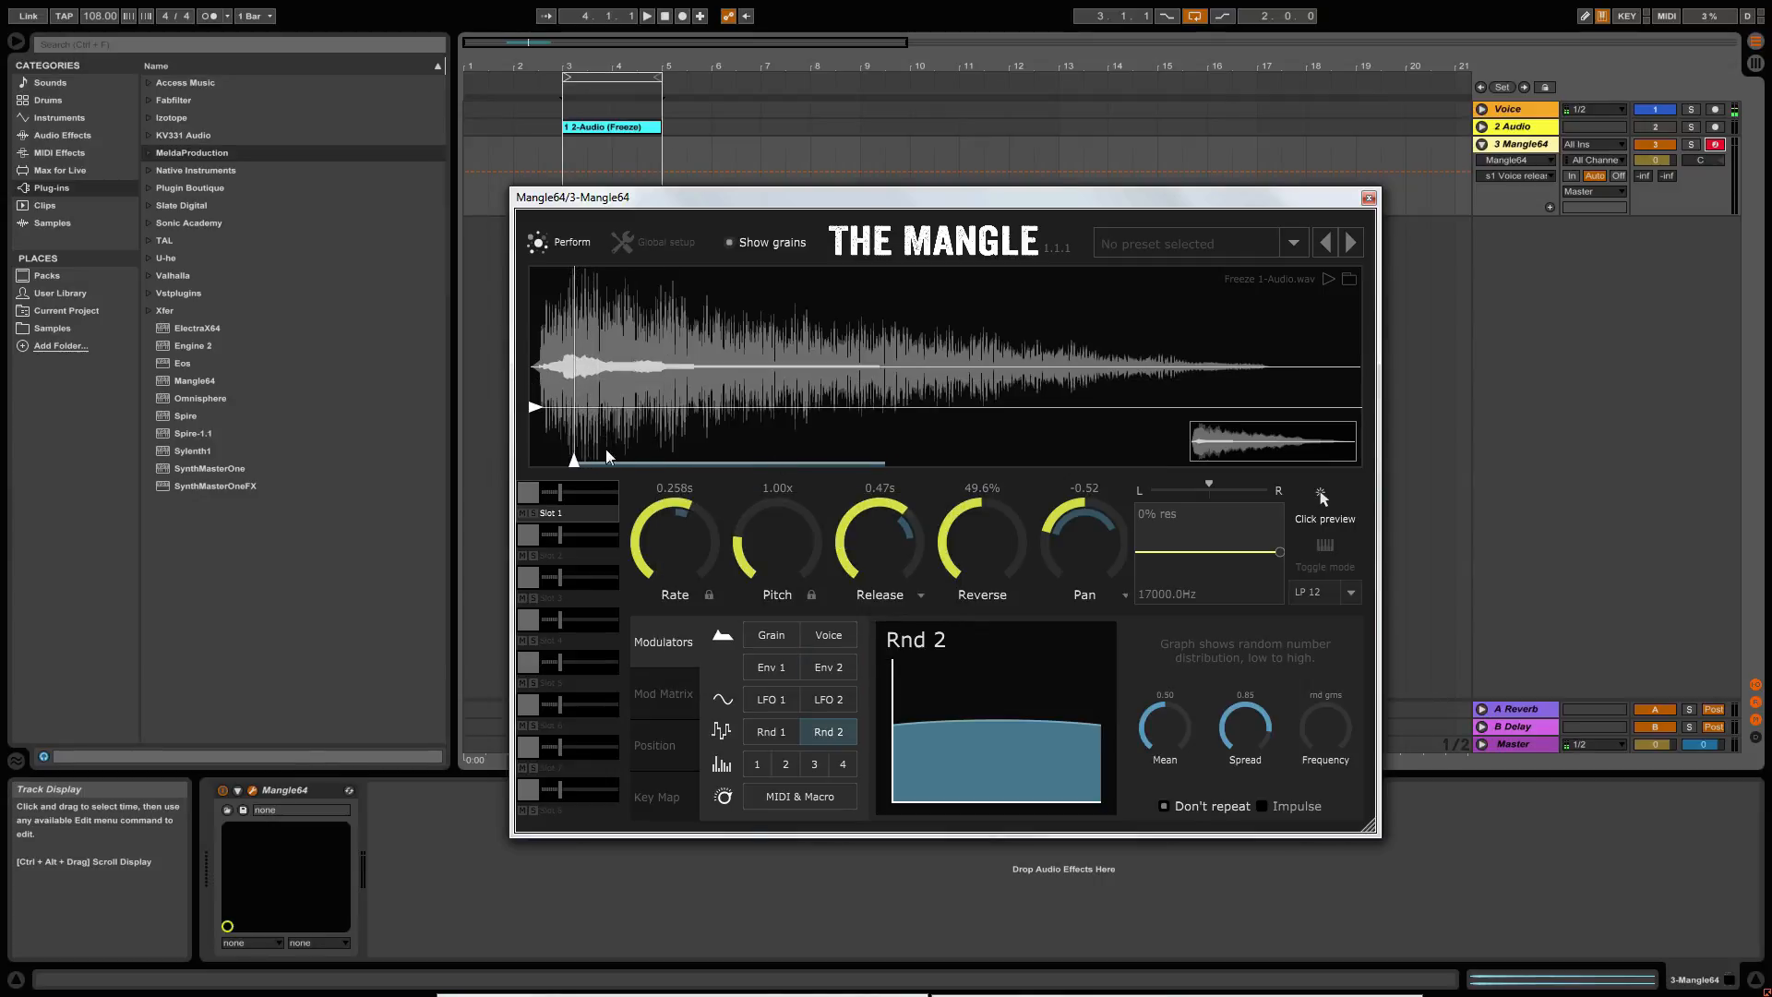
click(575, 461)
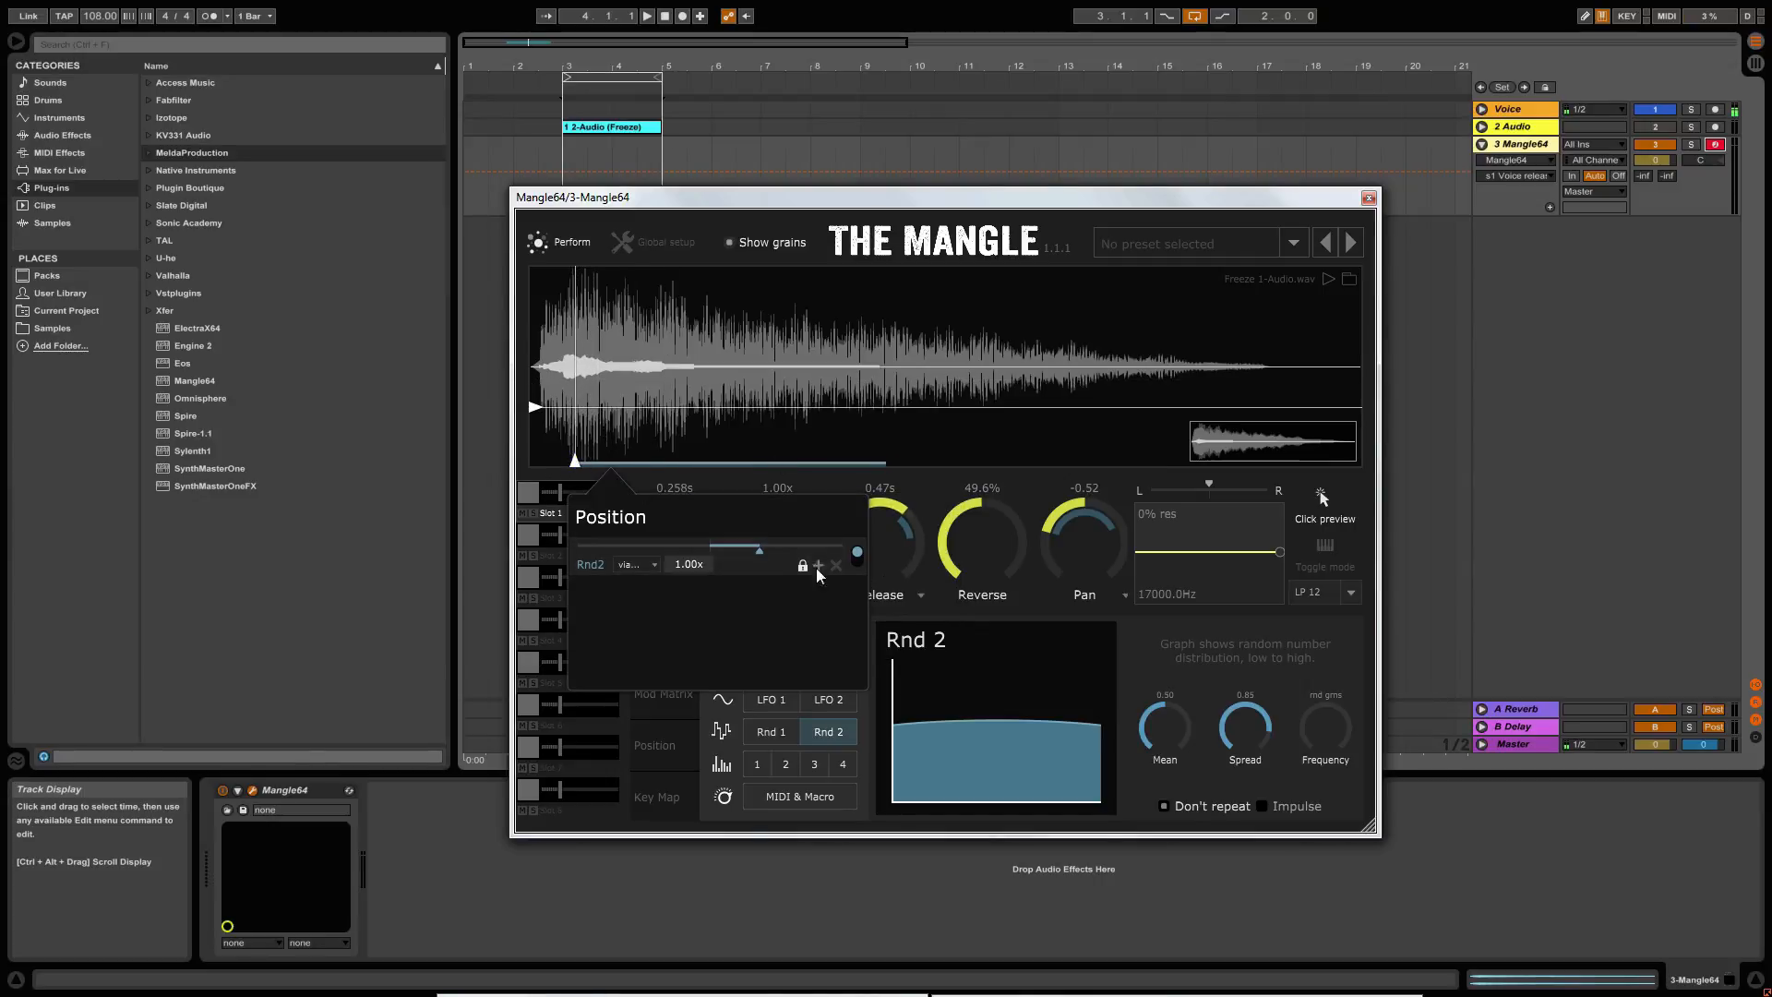
drag(760, 550, 778, 551)
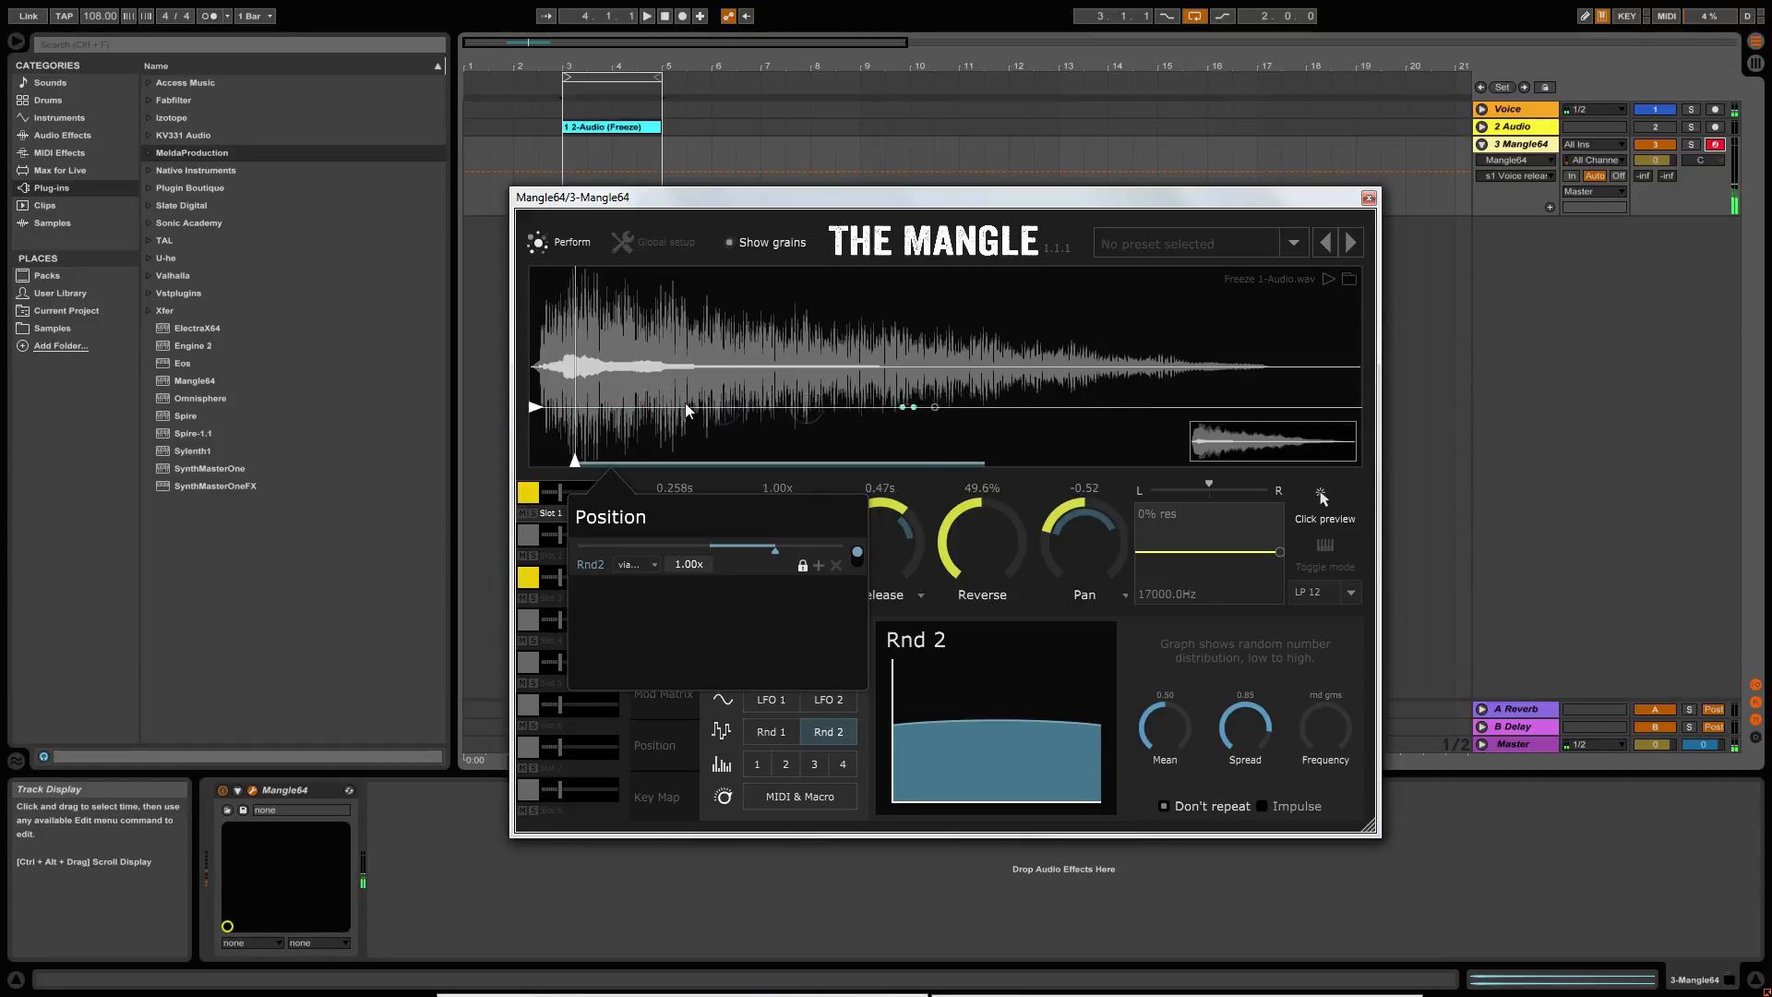
drag(554, 424, 542, 384)
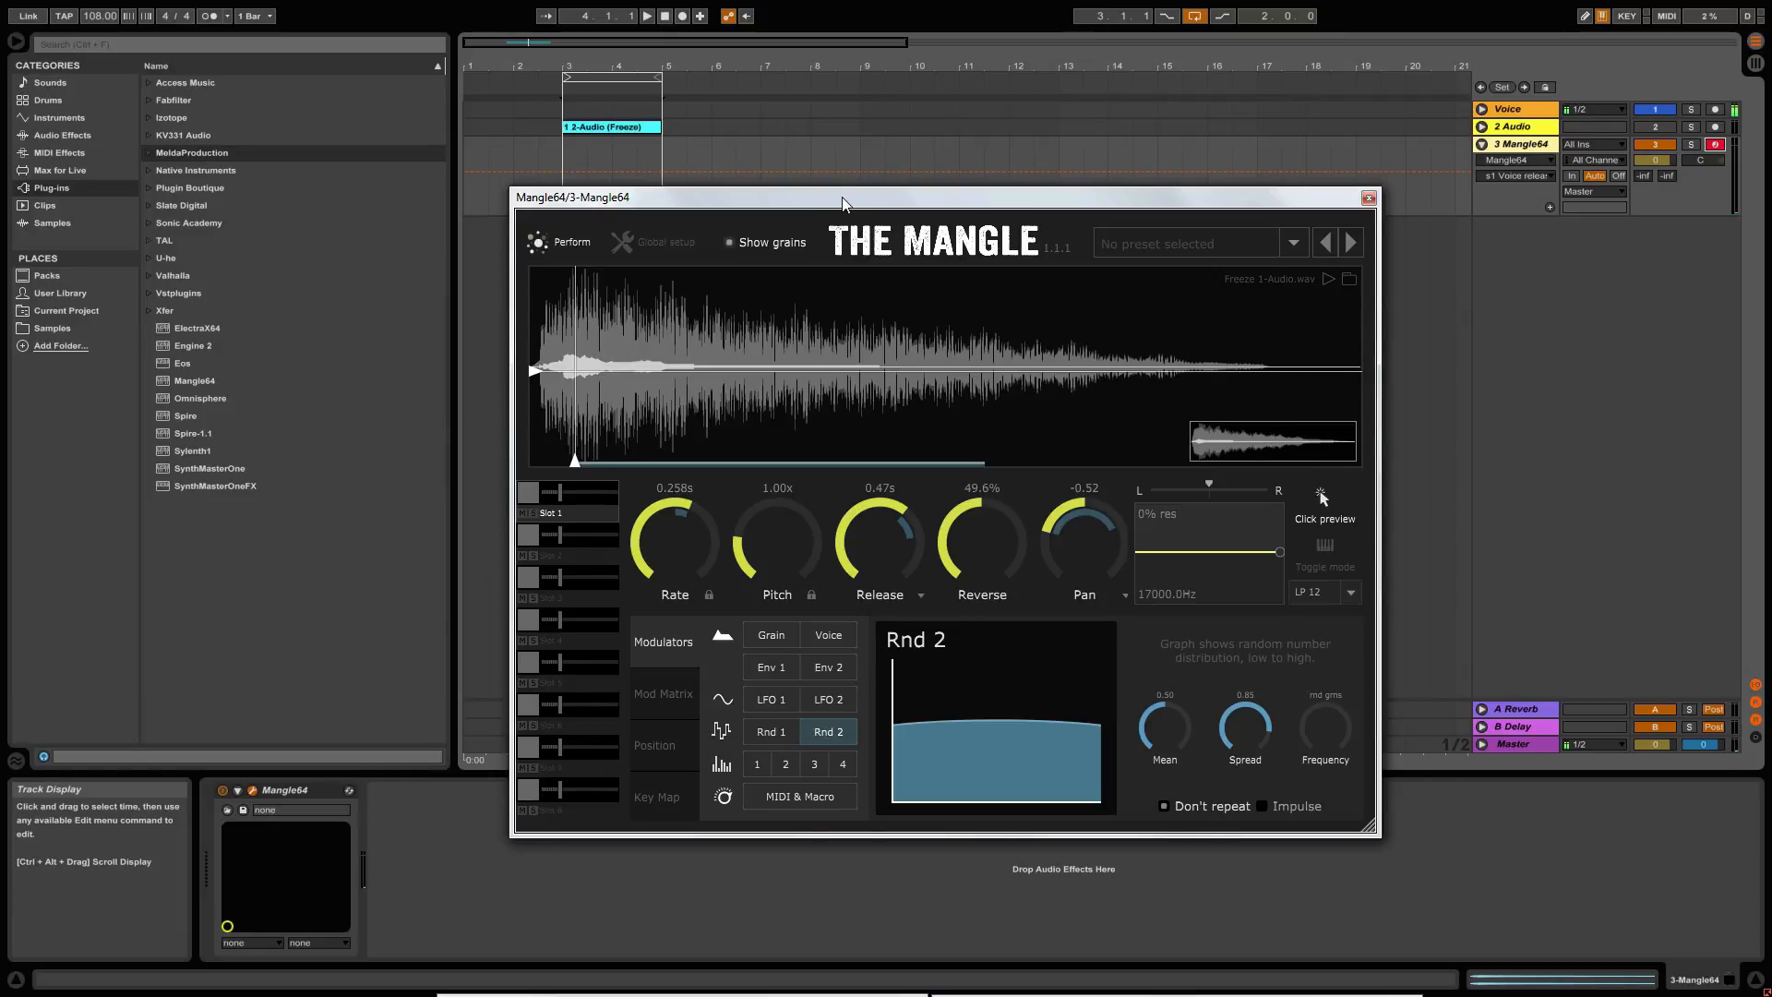
Keep the filter type at LP 12 and lower its cutoff to 1550.7 Hz with 1% resonance.
drag(842, 198, 897, 190)
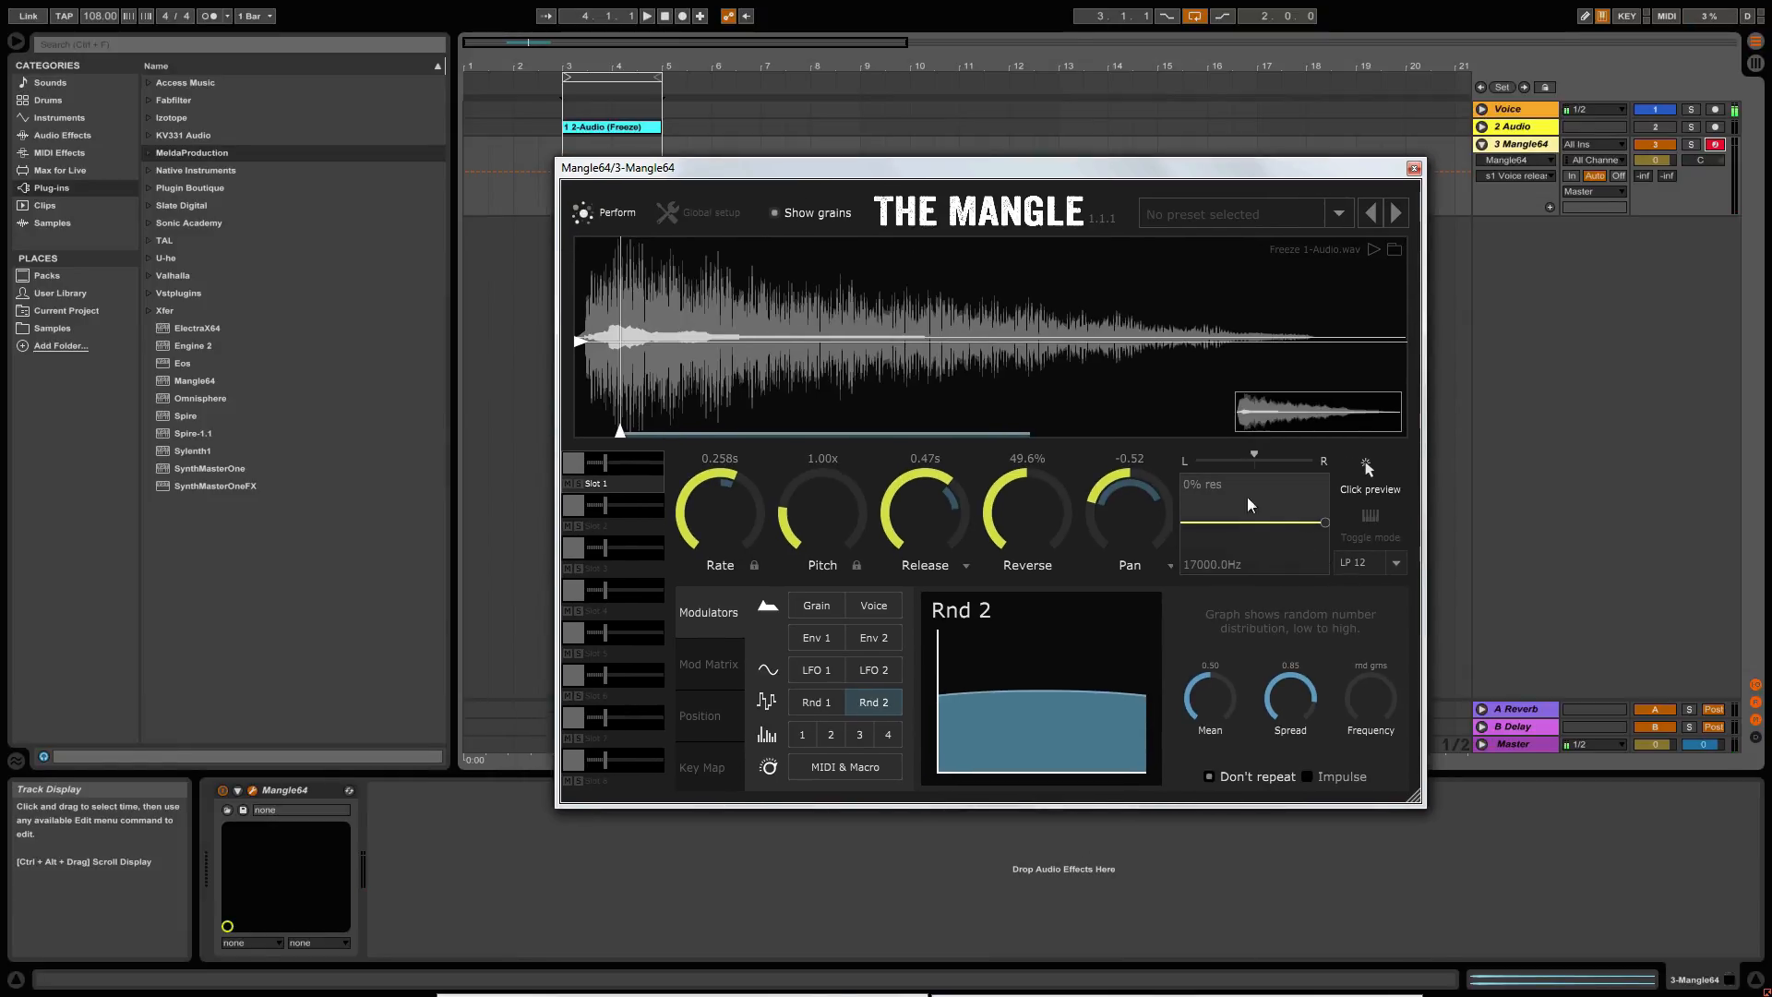
drag(1322, 529, 1272, 518)
click(1396, 563)
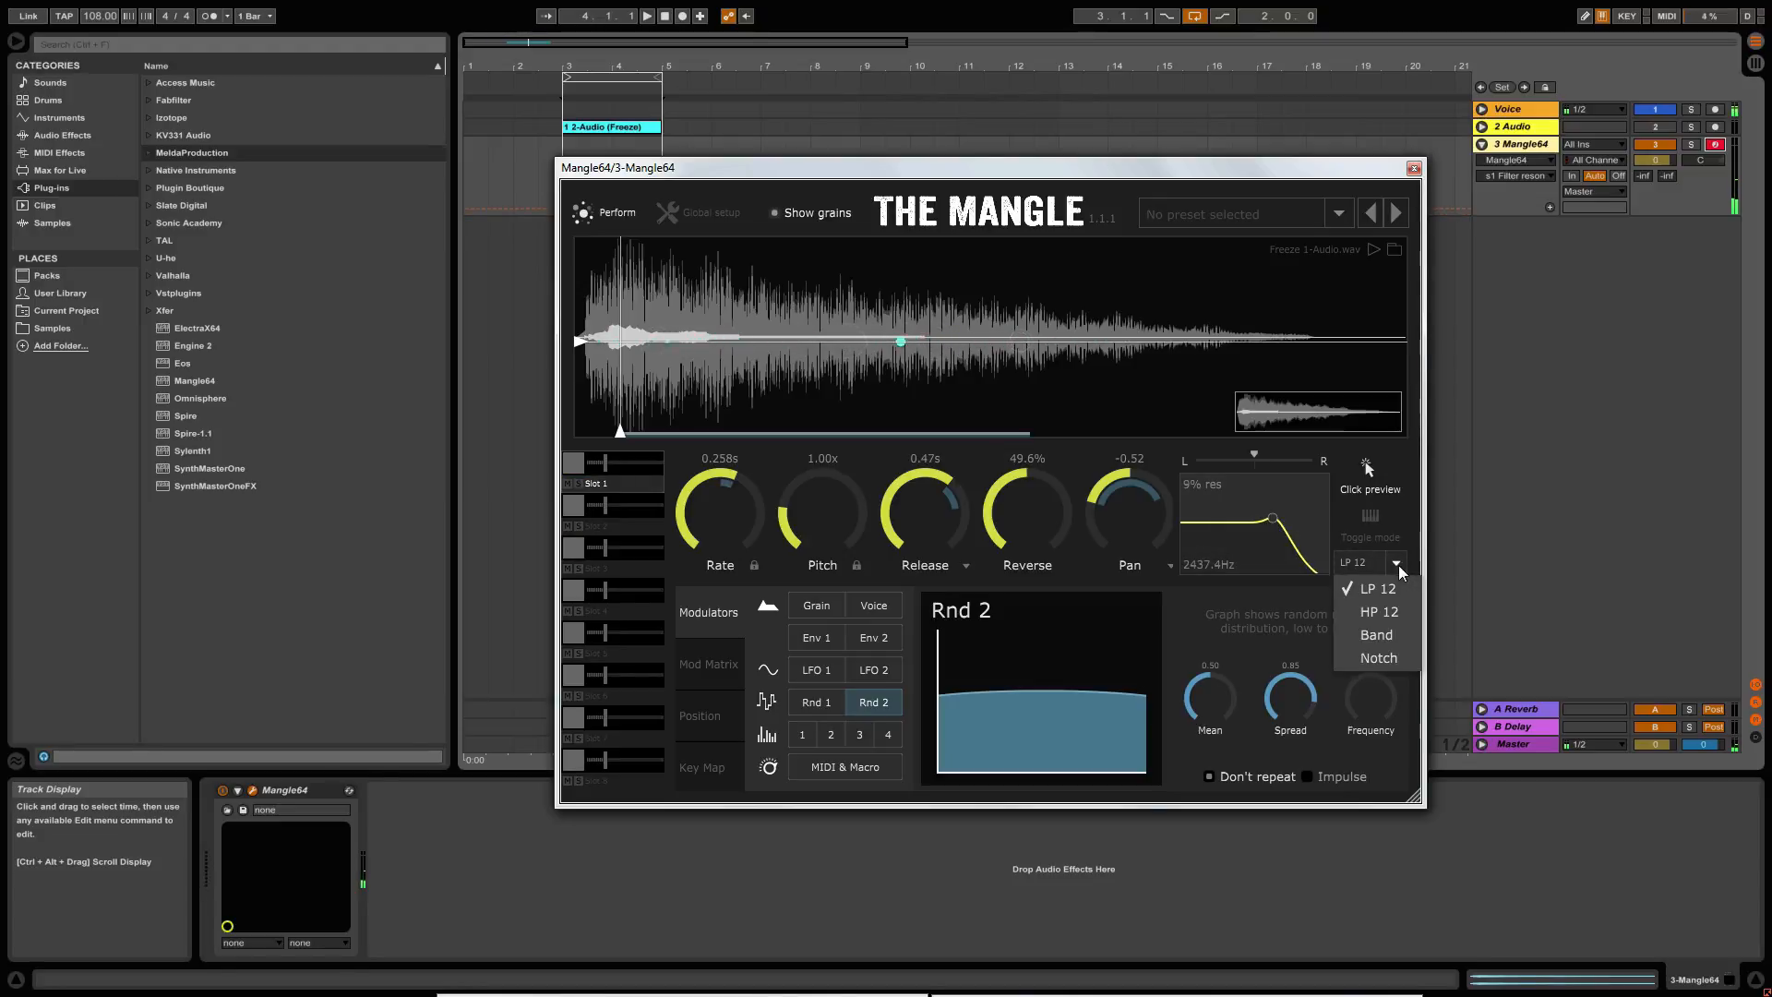
drag(1280, 526, 1260, 517)
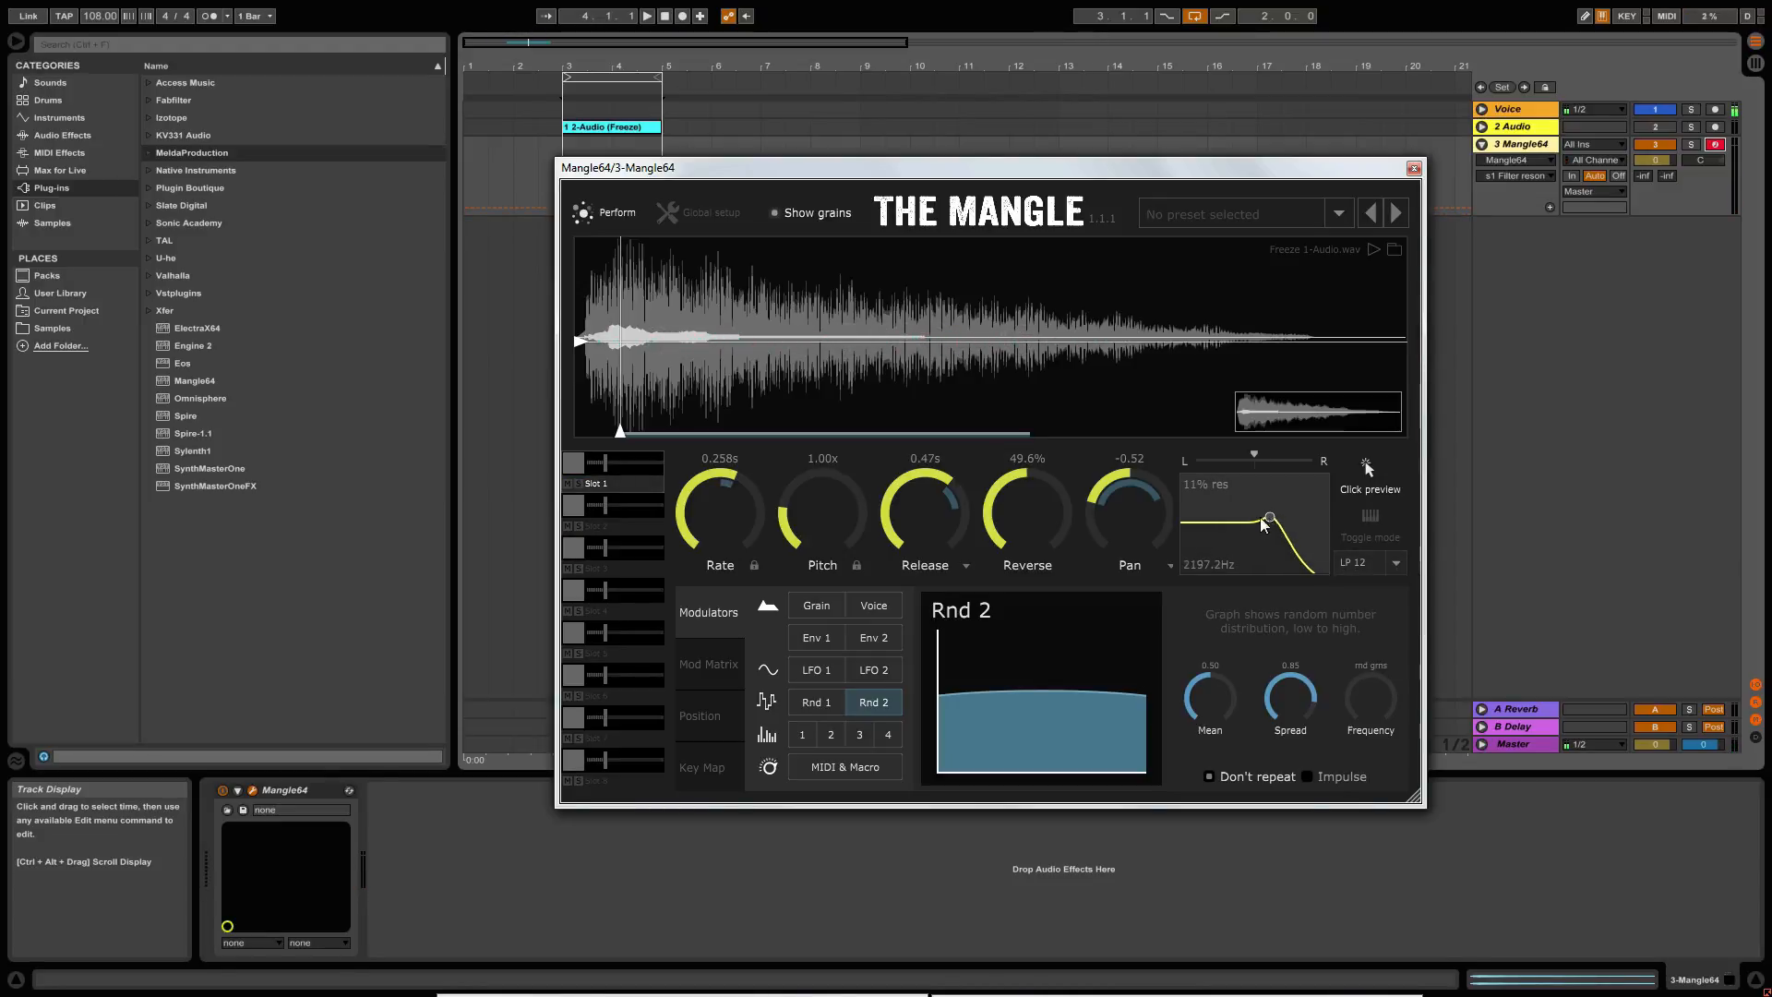
Modulate the filter cutoff with LFO 2 at 1.26 Hz, increase the depth, and set the filter to 501.7 Hz with 9% resonance.
drag(867, 670, 1250, 538)
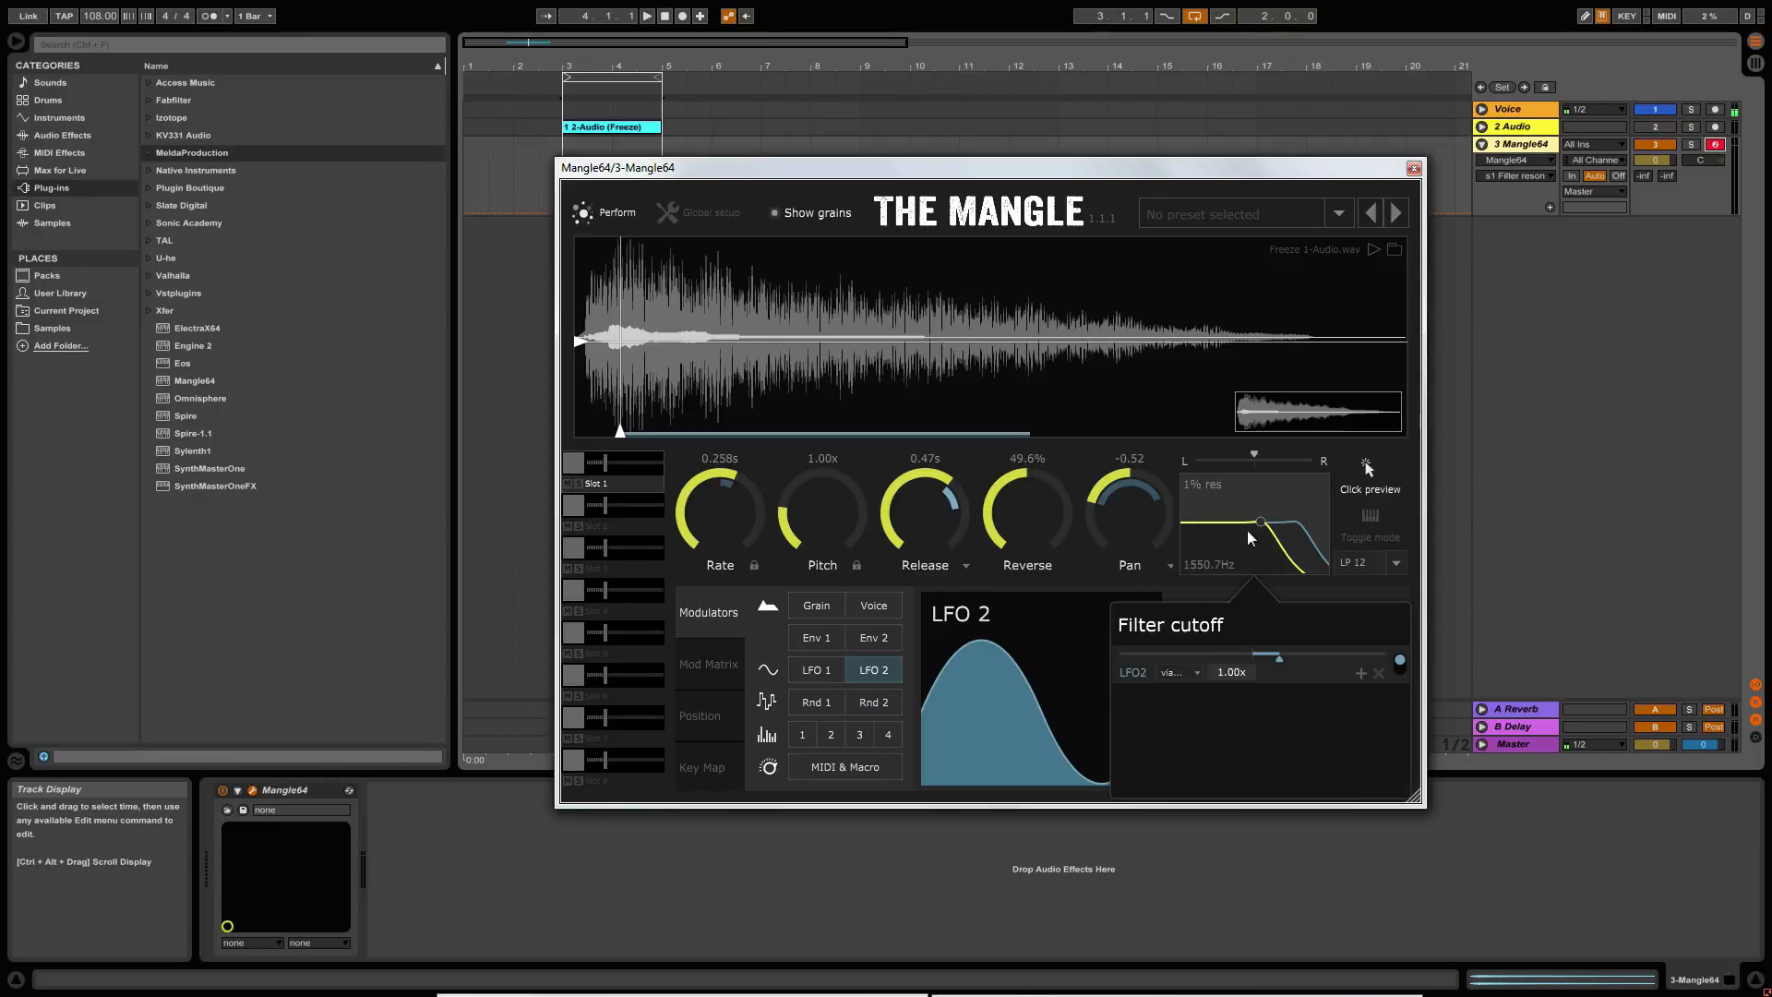
drag(1281, 657, 1290, 657)
drag(1261, 521, 1232, 523)
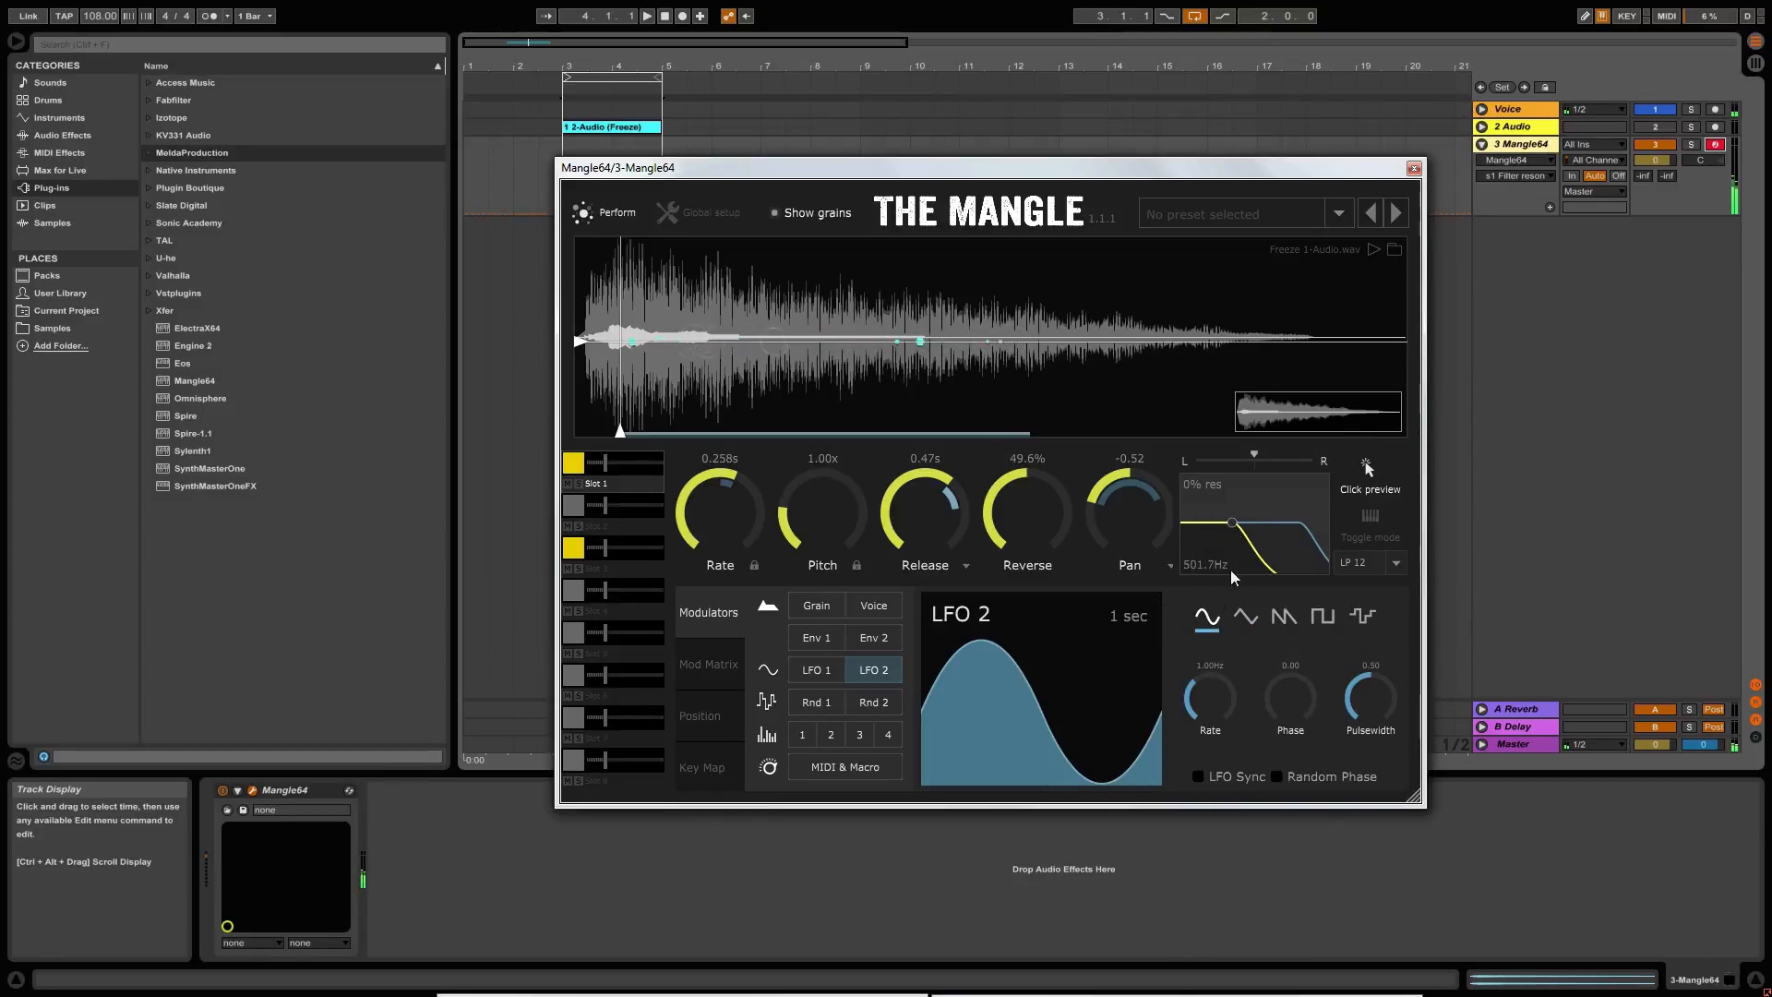
drag(1216, 714, 1215, 706)
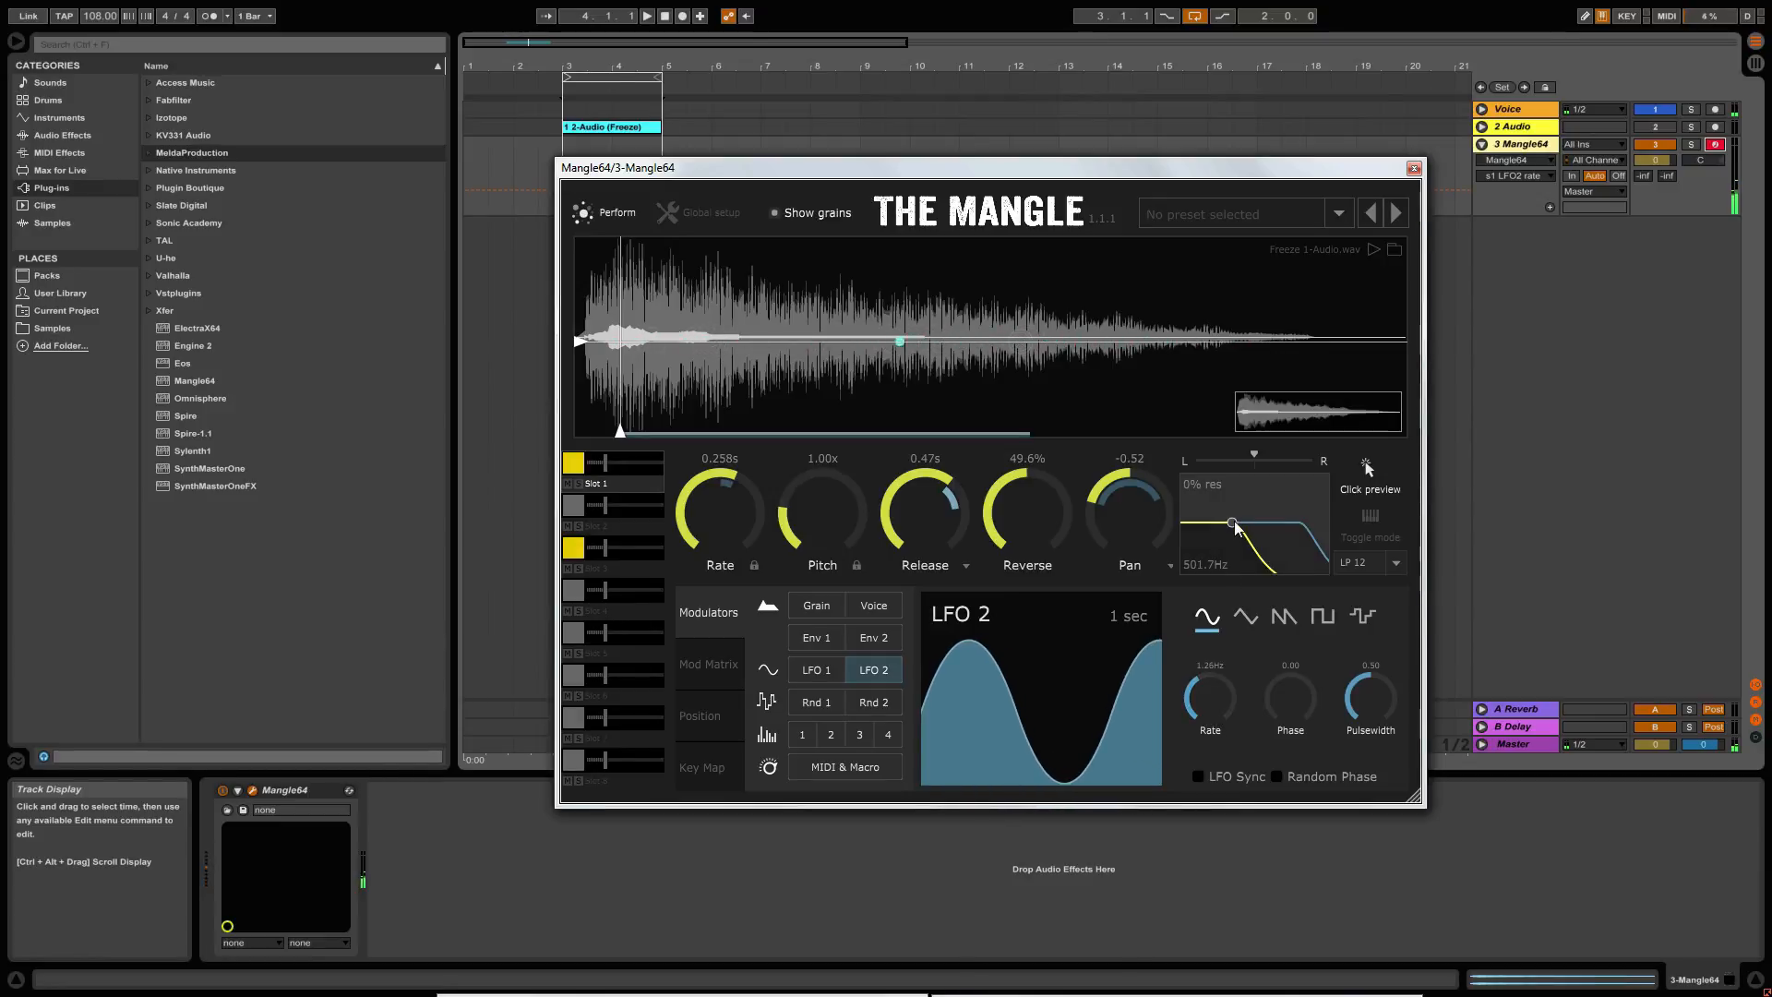
drag(1232, 522, 1235, 524)
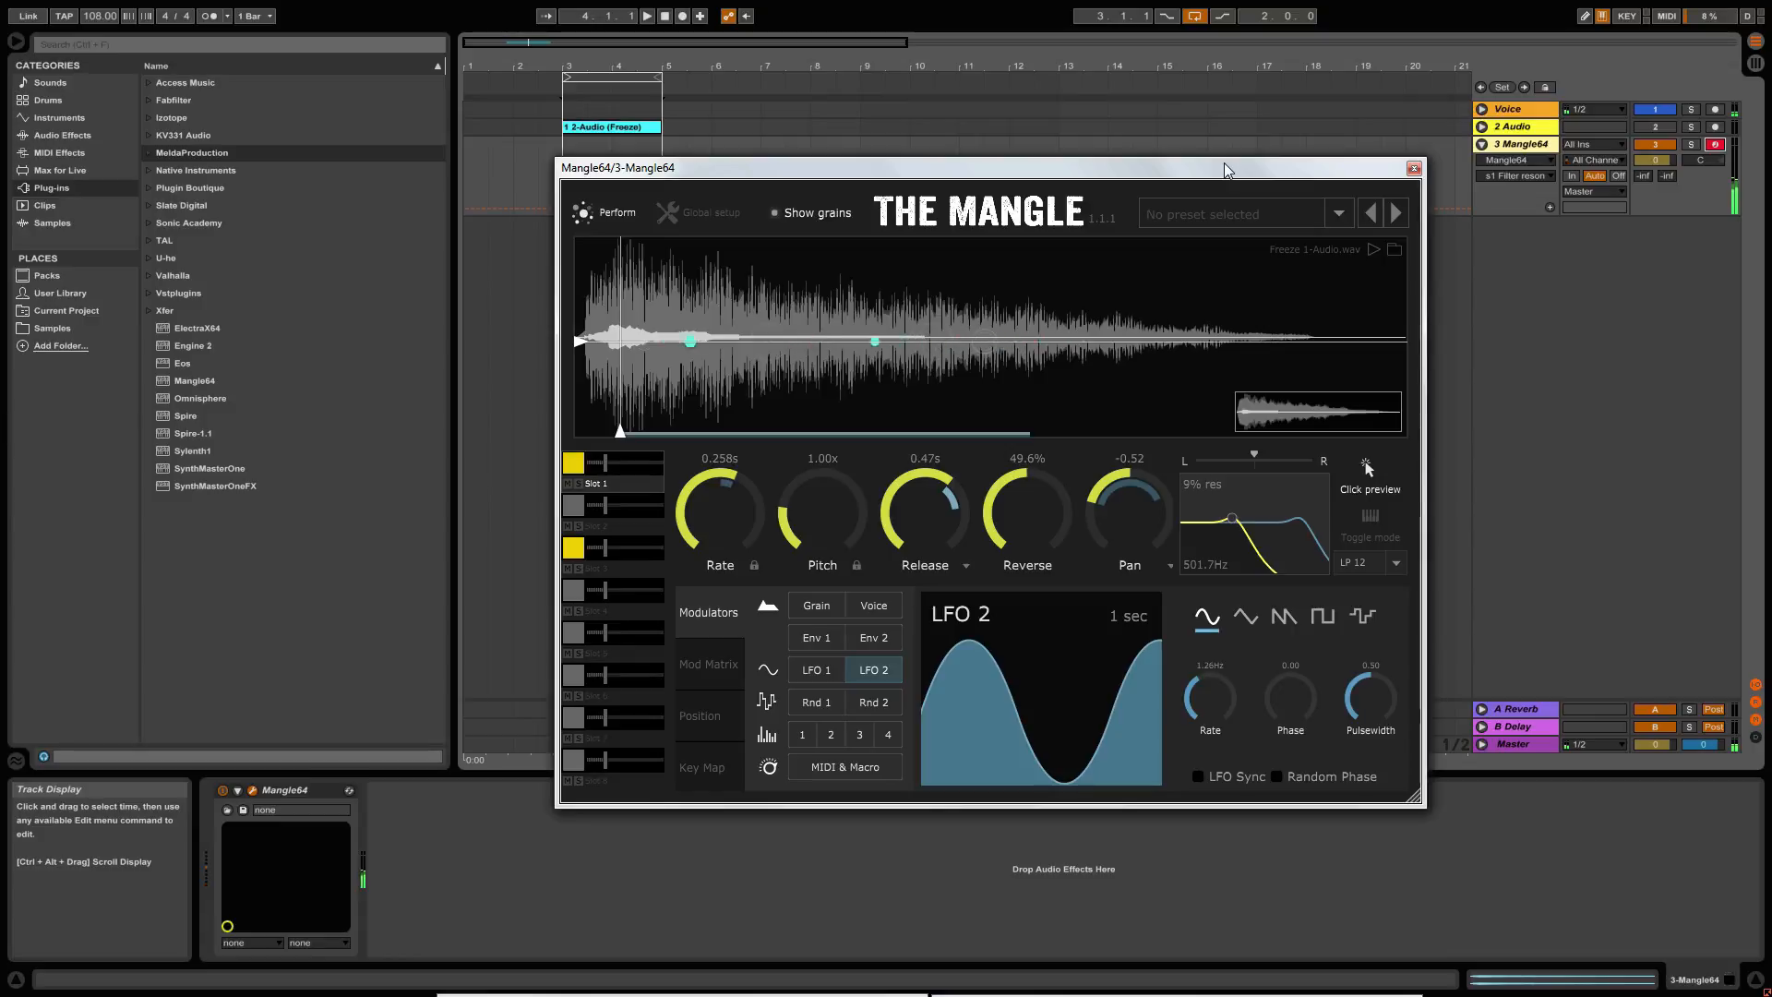
Select the frozen clip on 2 Audio, toggle playback, and raise the gain of grain slot 1.
drag(1101, 168, 1124, 298)
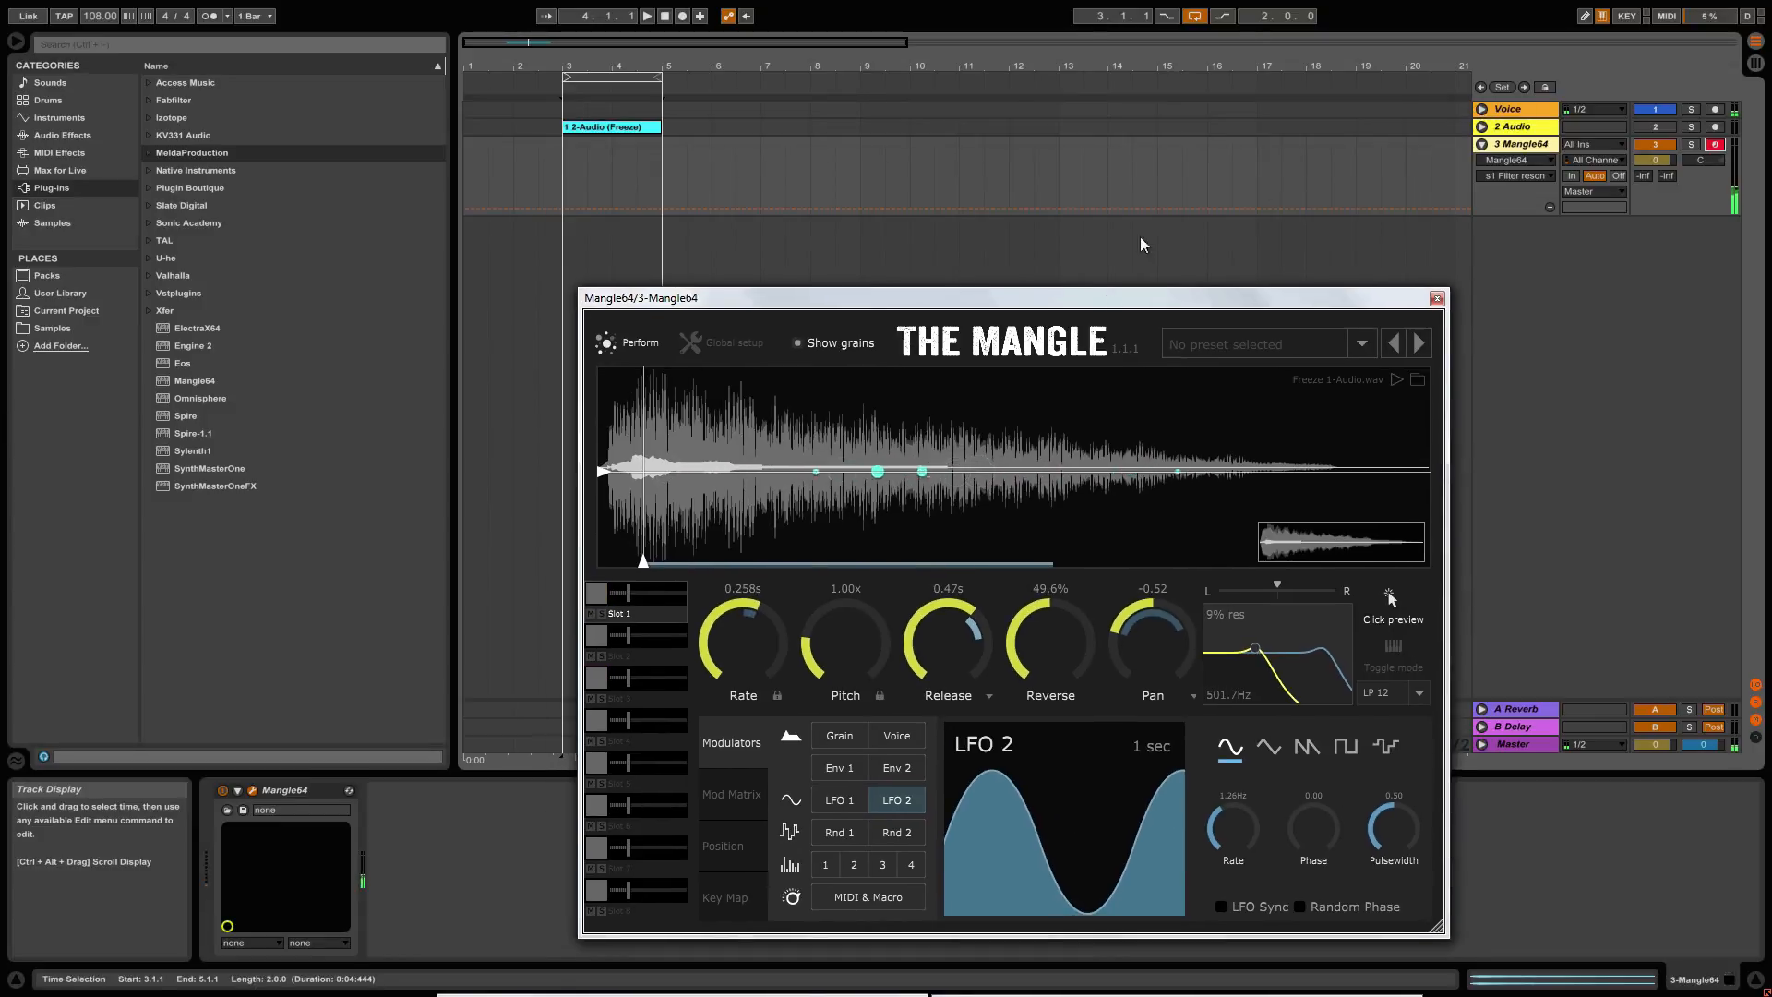
click(583, 124)
key(space)
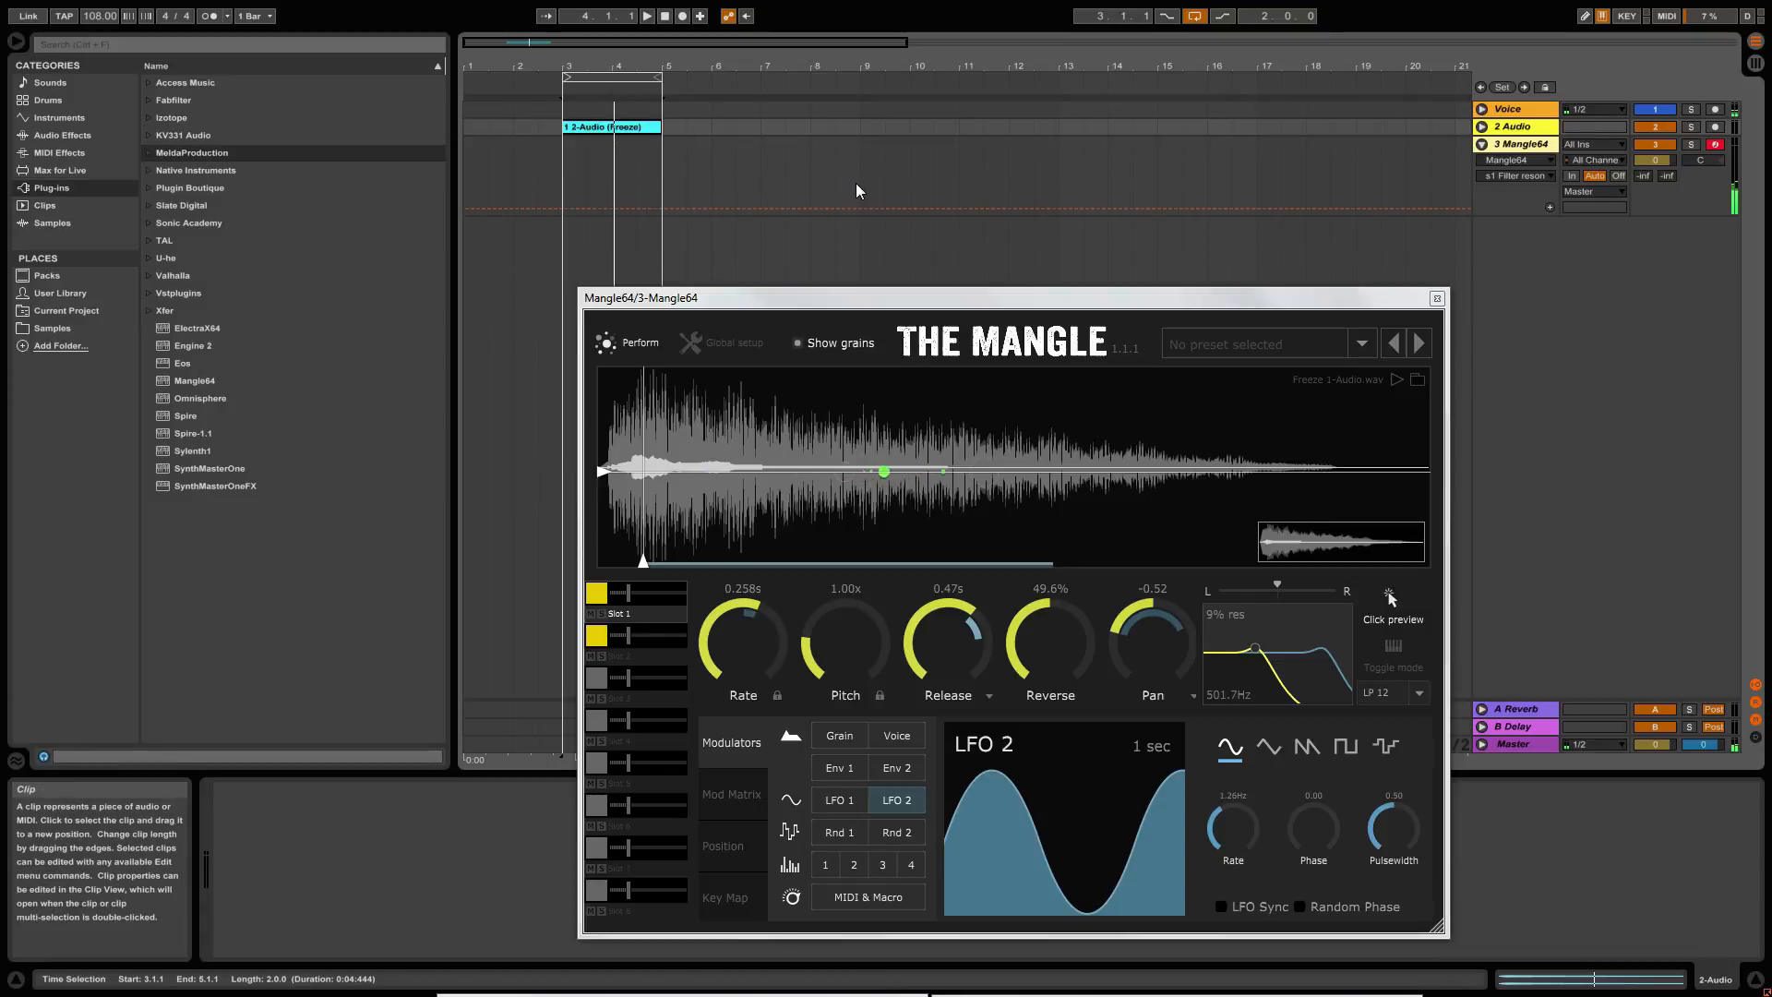
drag(631, 595, 667, 595)
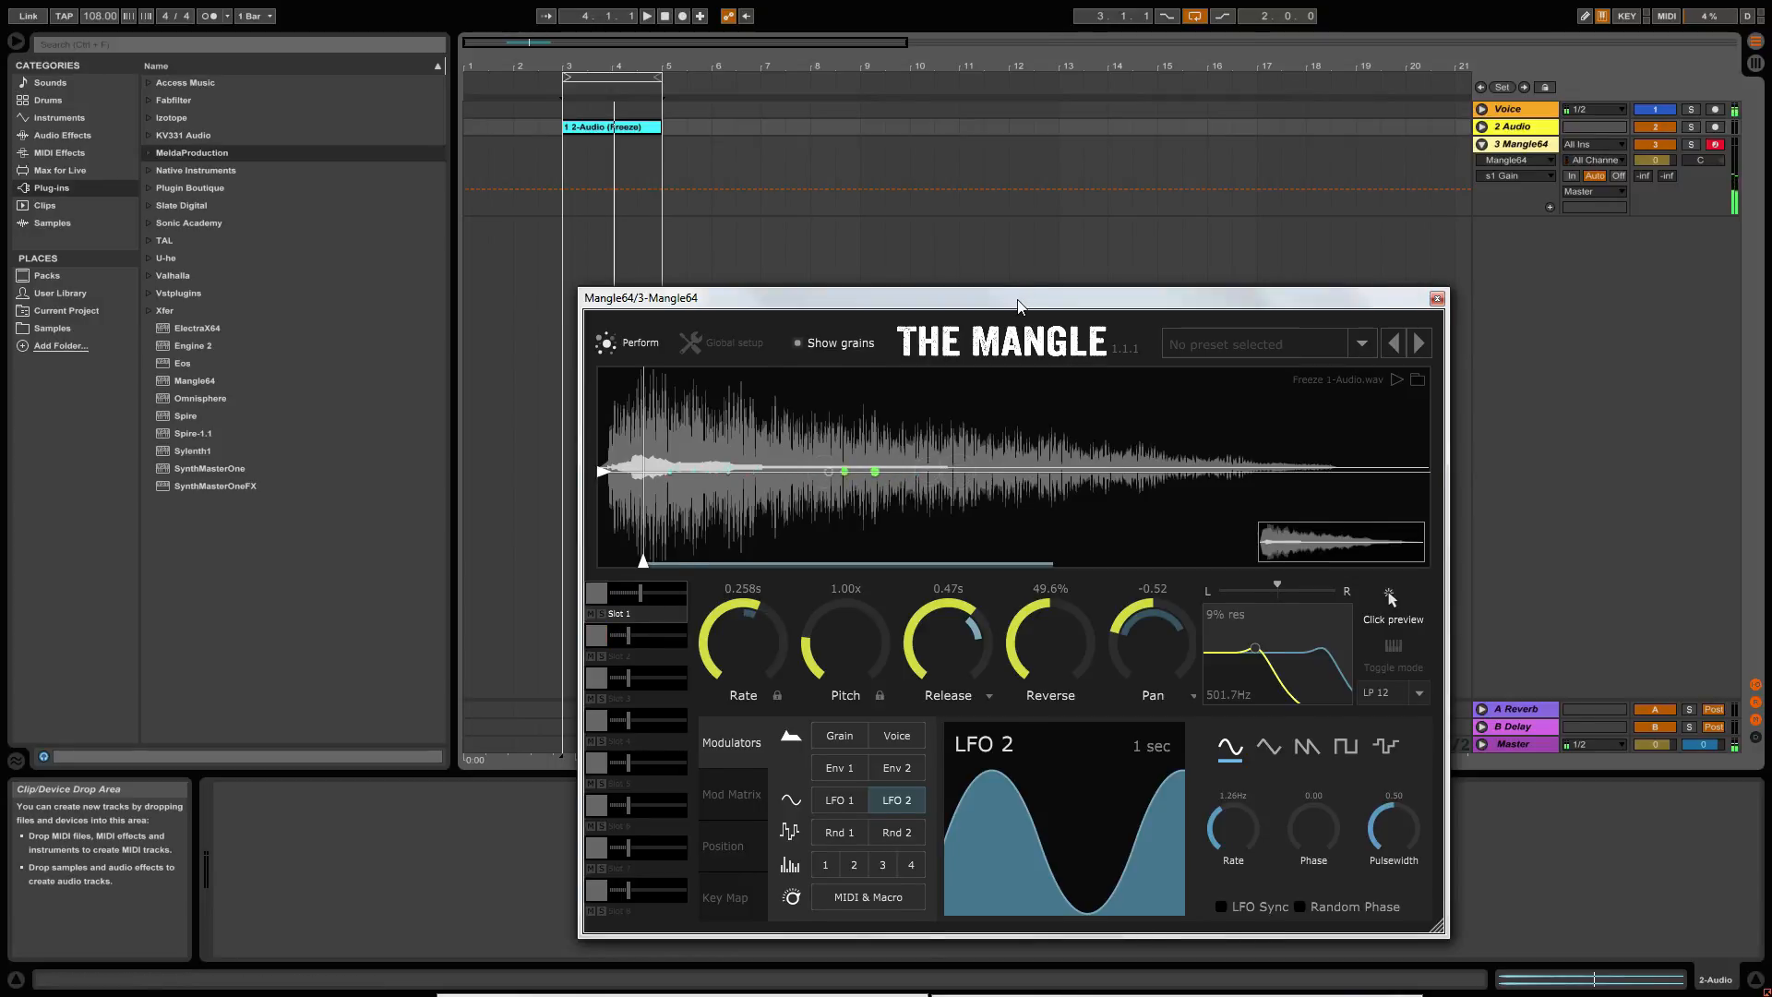
drag(1017, 299, 995, 167)
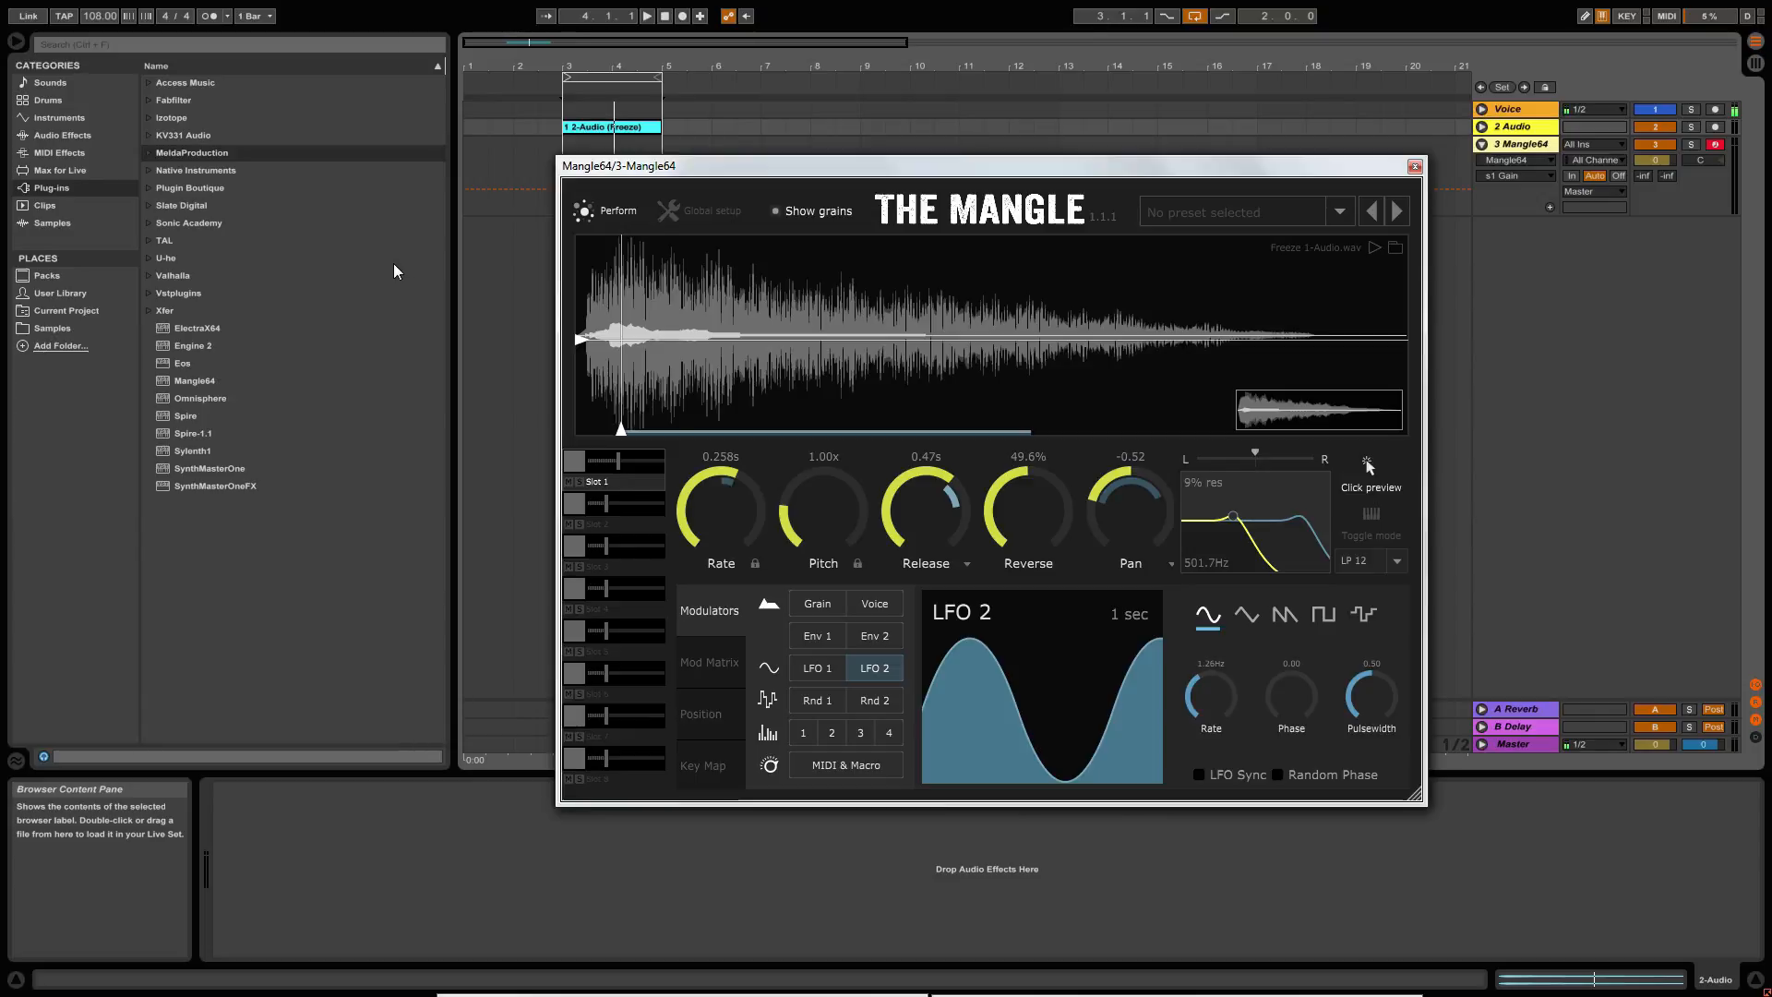
Load TAL-Chorus-LX-64 from the TAL plug-ins and move it from 2 Audio to the 3 Mangle64 track.
click(151, 242)
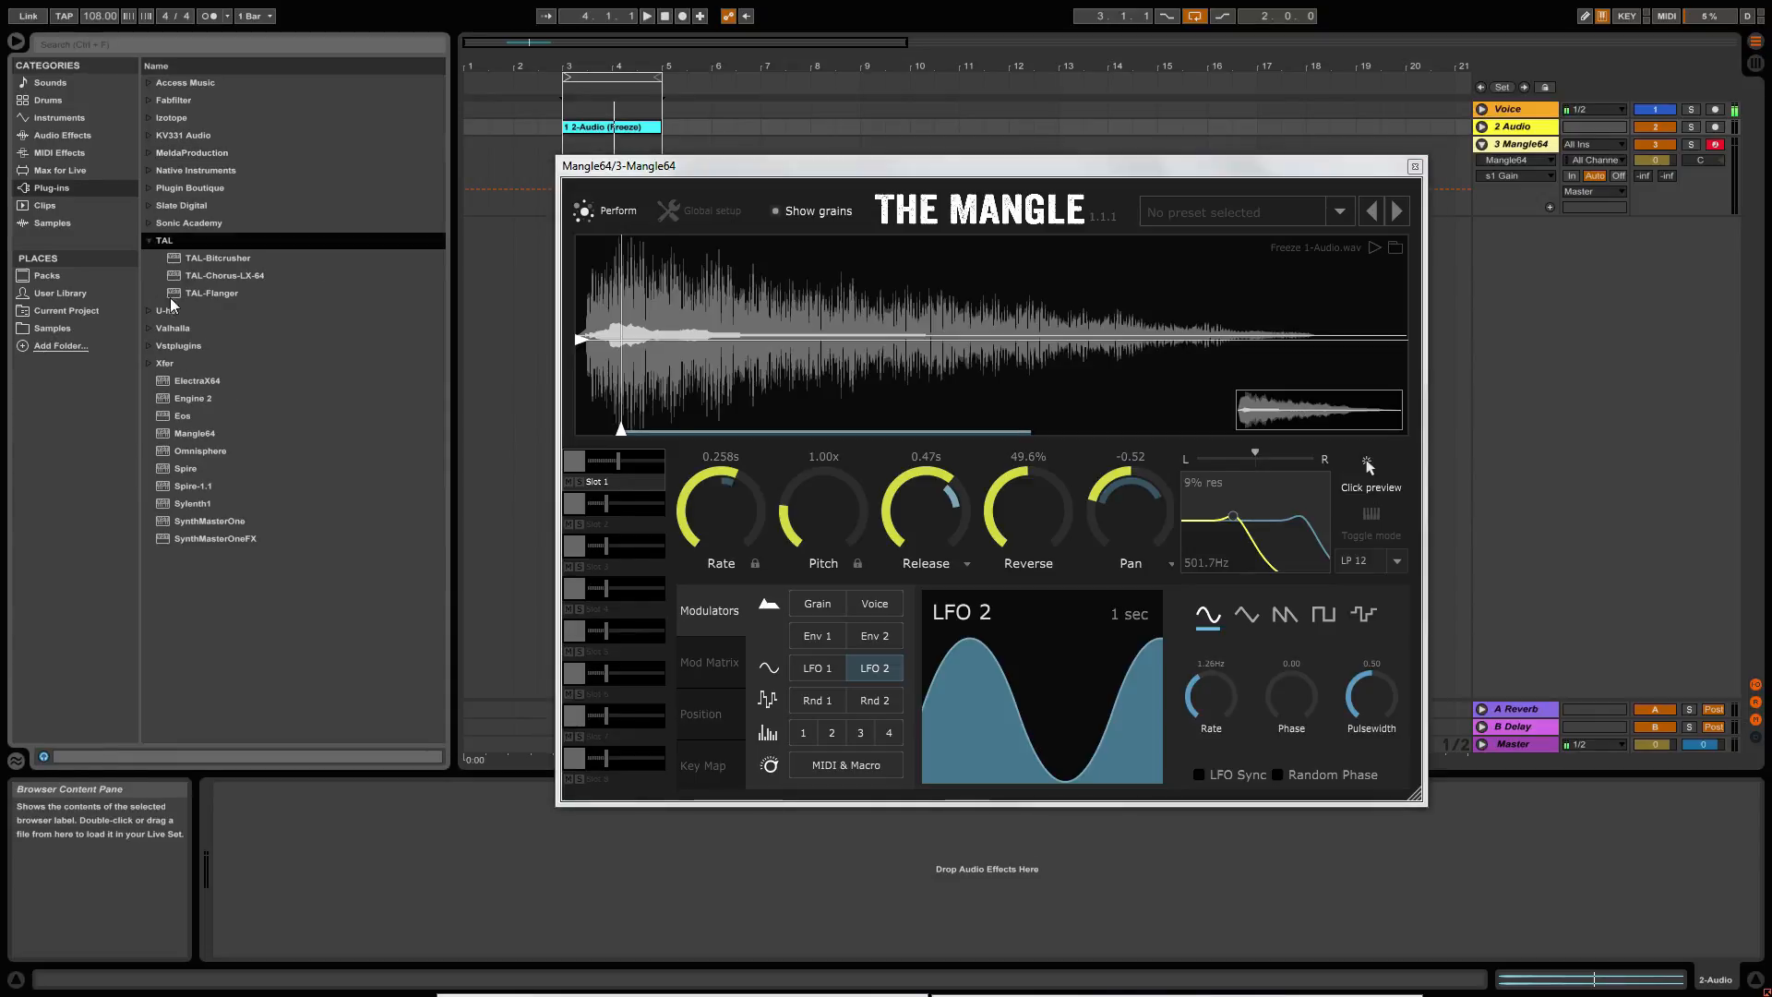
click(210, 275)
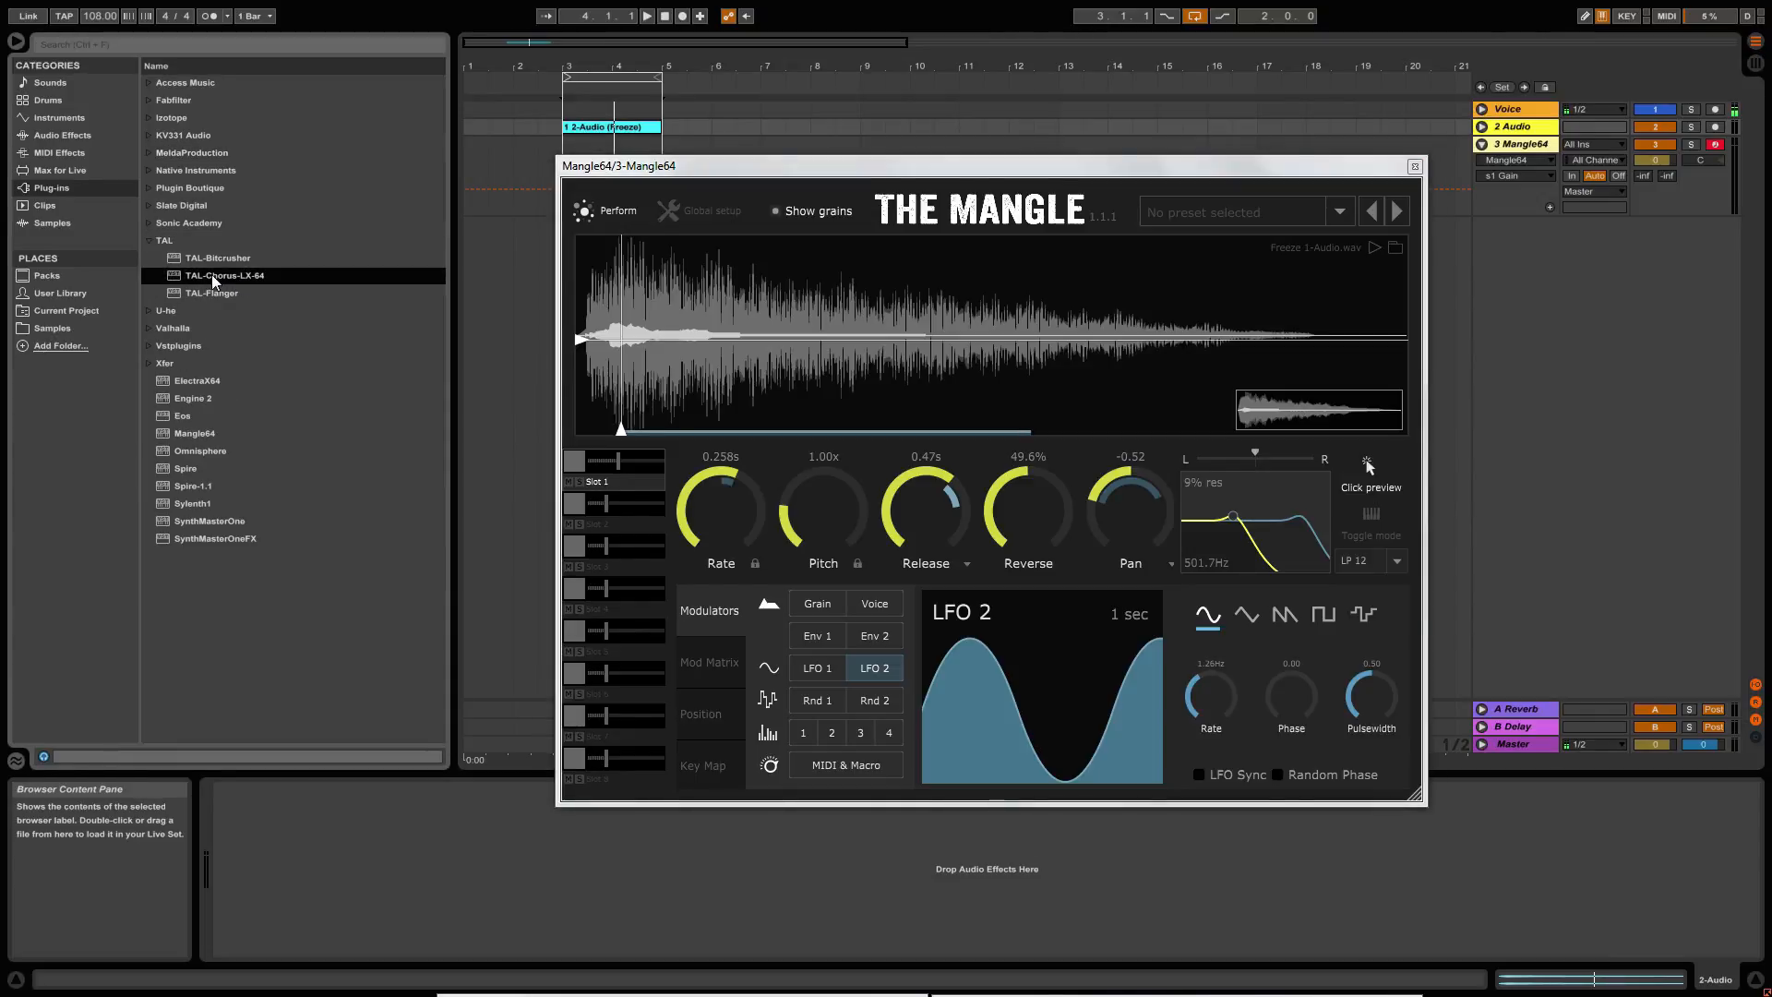
drag(212, 274, 323, 860)
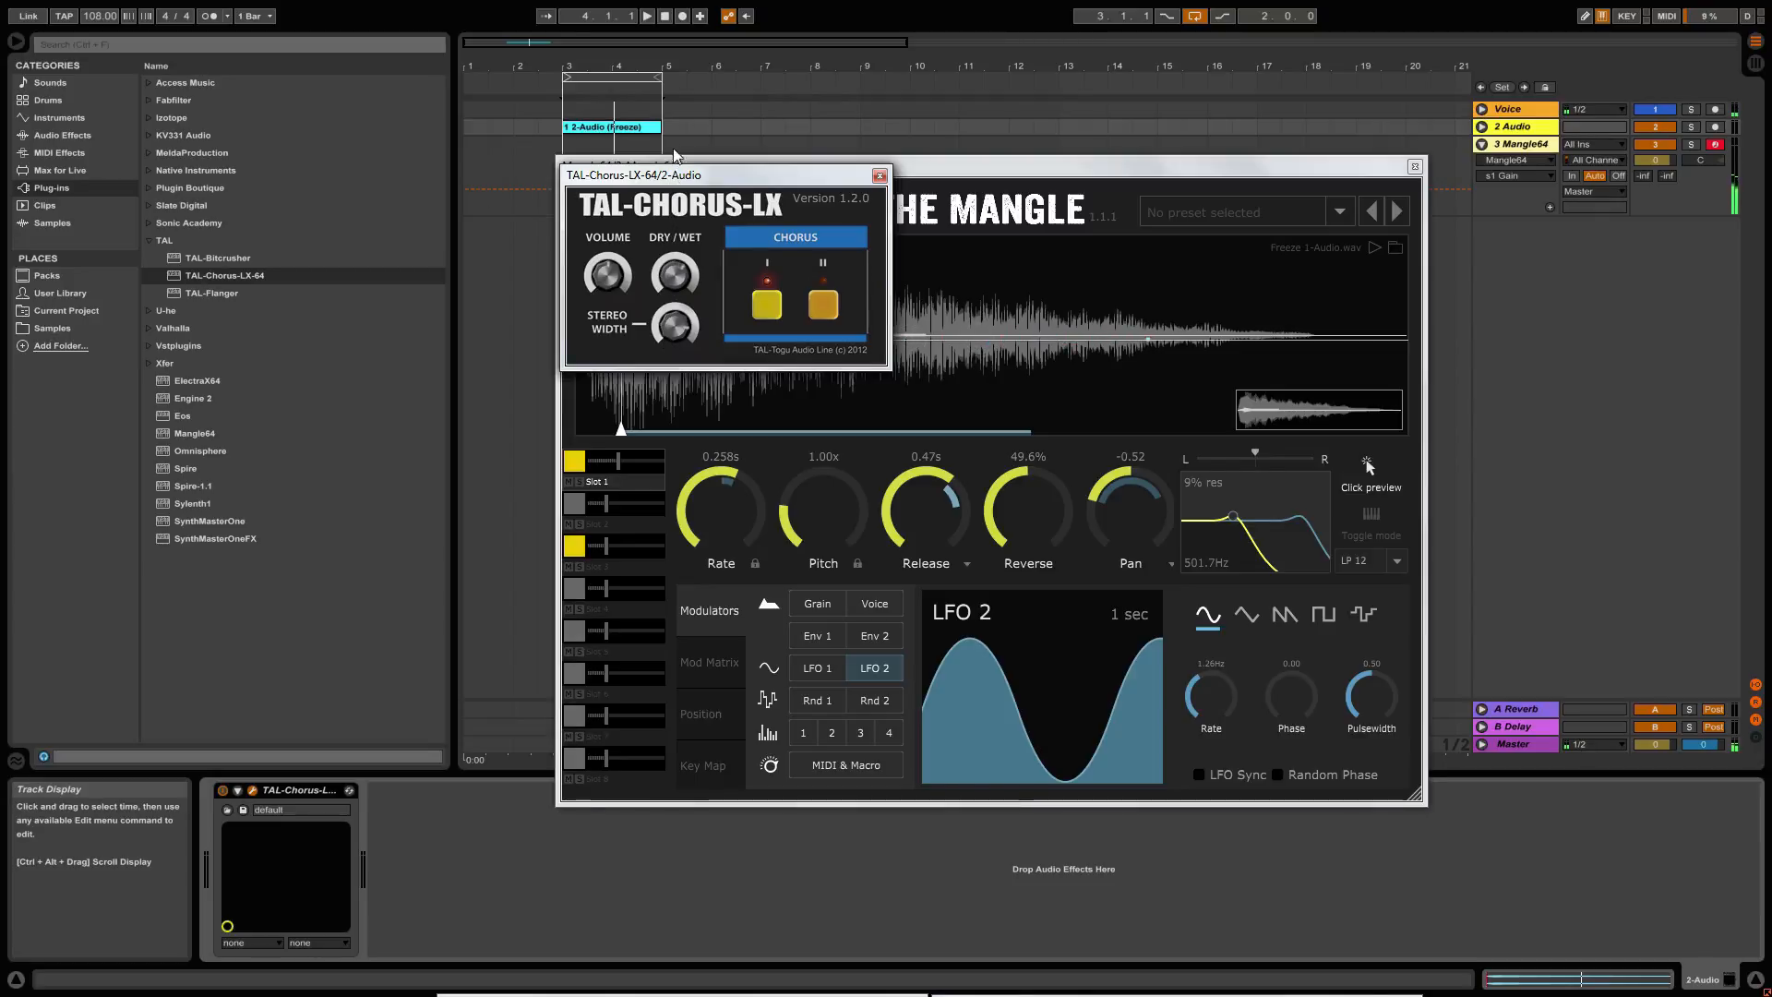
click(879, 175)
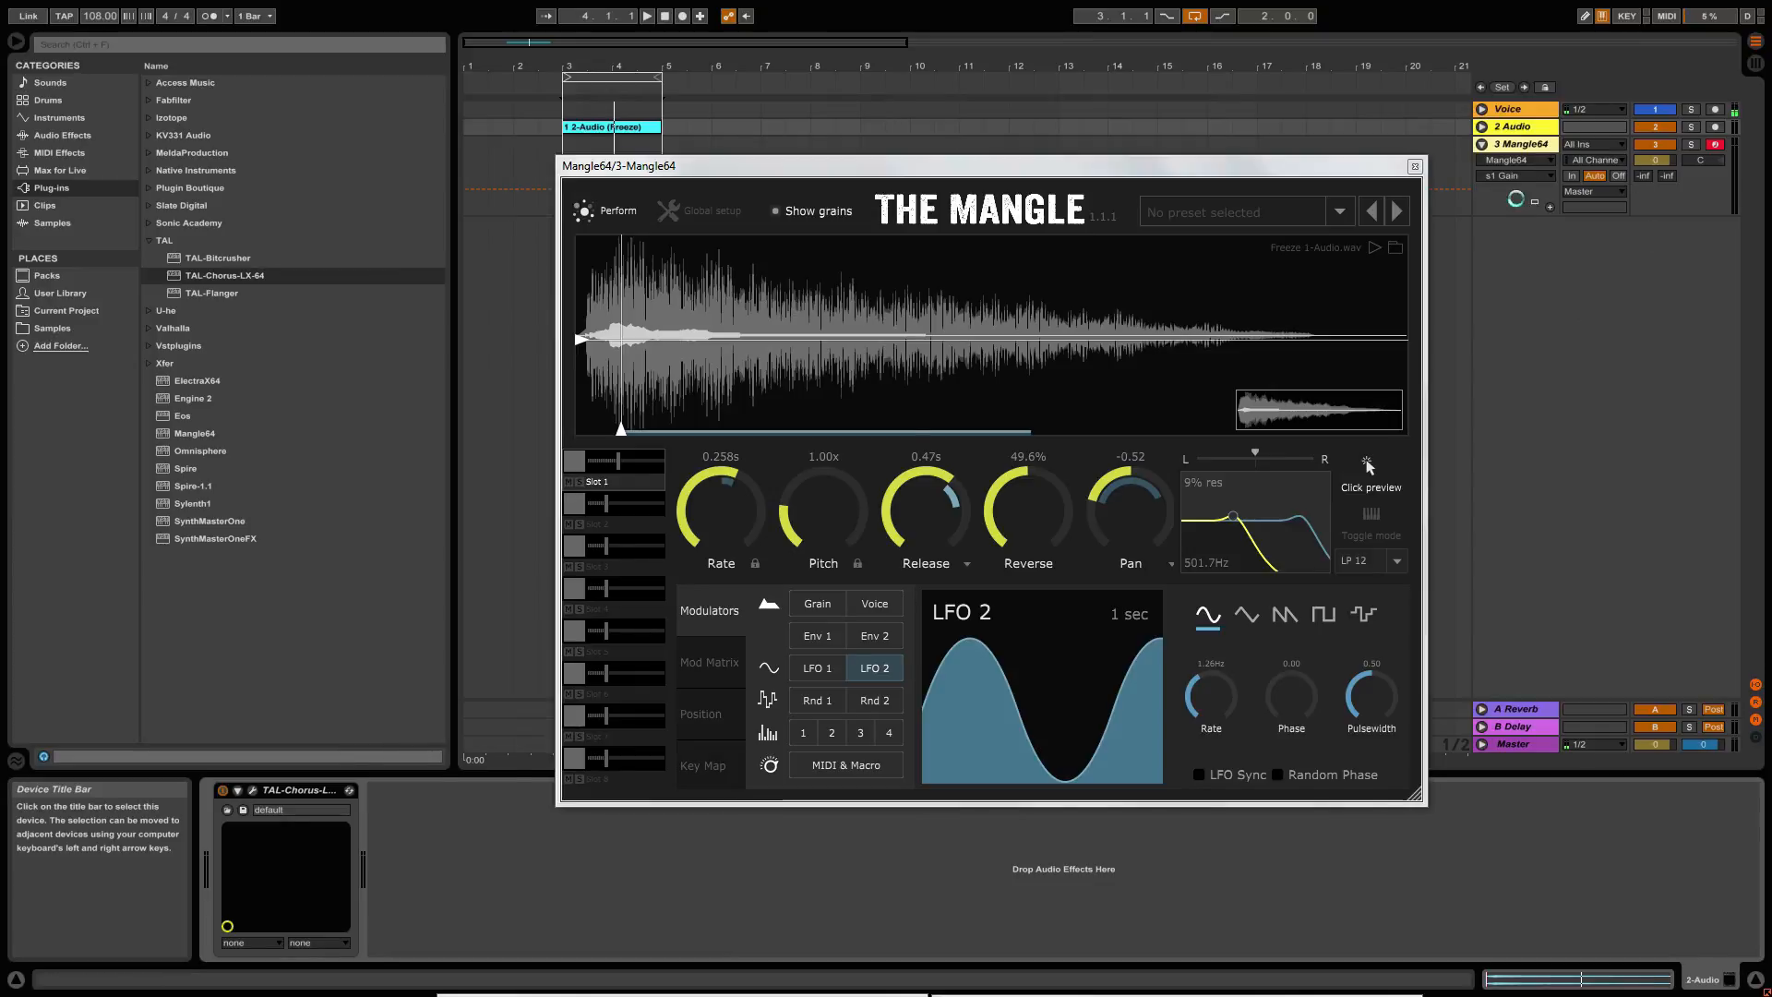
click(1515, 198)
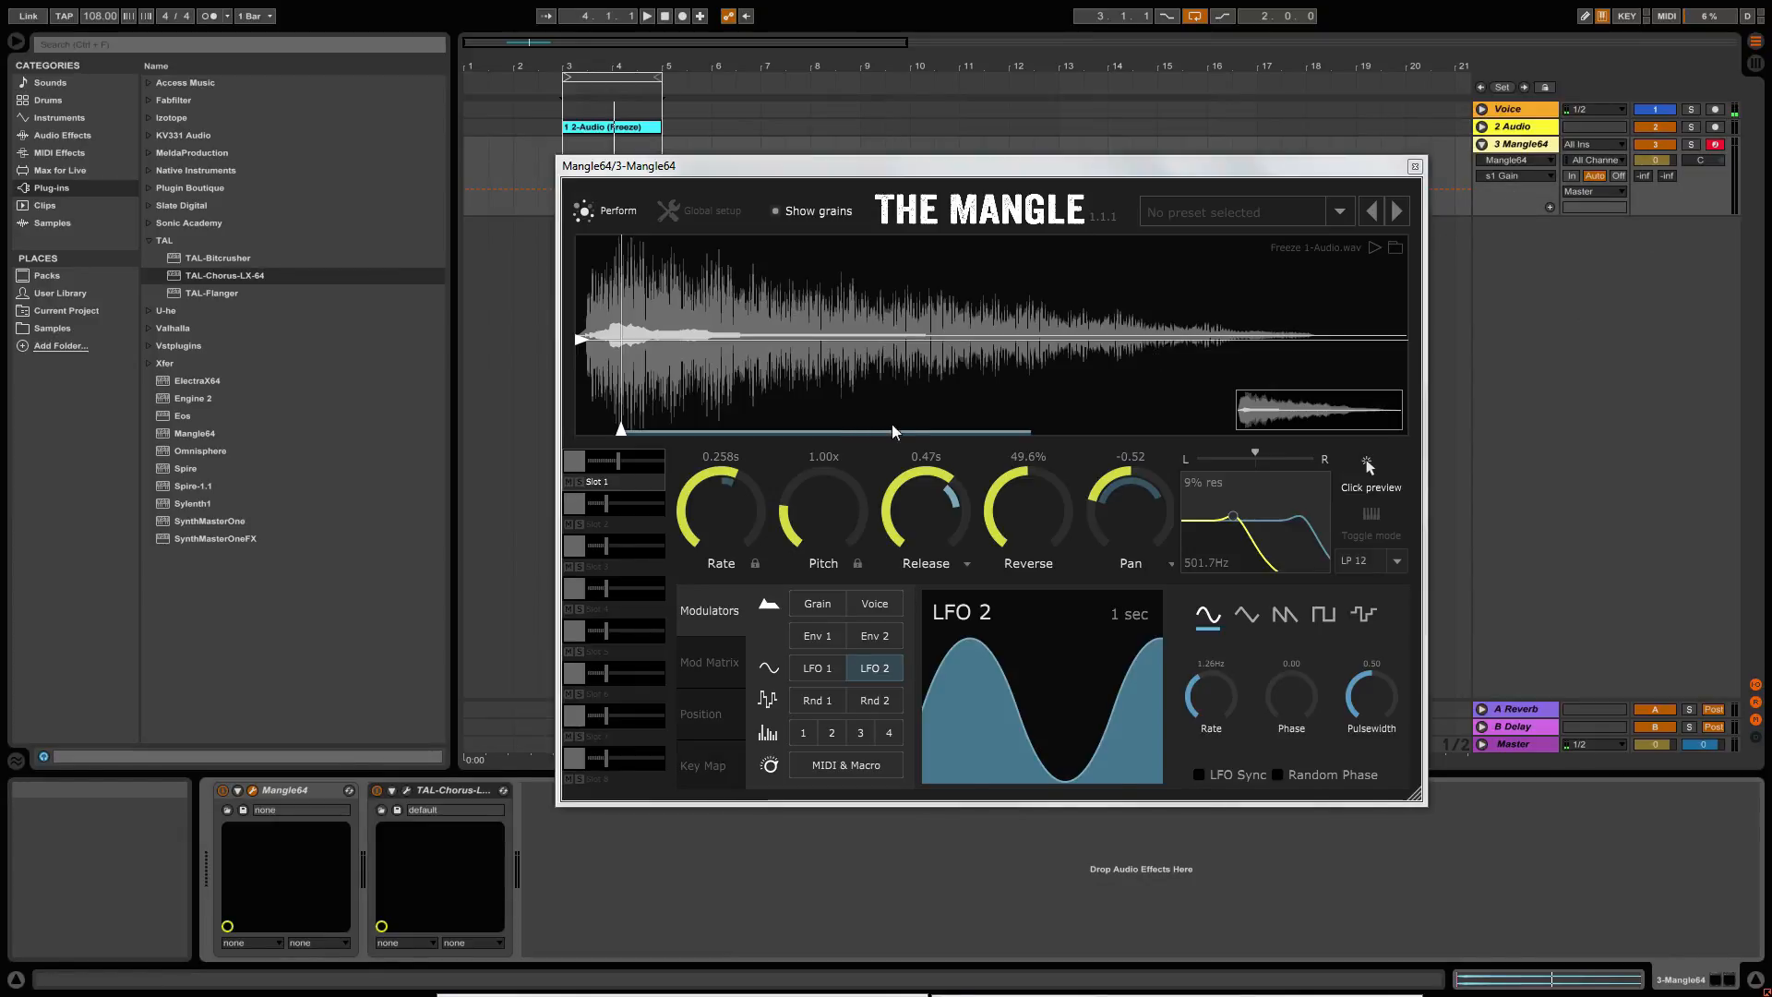
Compare the chorus bypassed and active, adjust its volume and dry/wet mix, and enable both Chorus I and II.
click(408, 788)
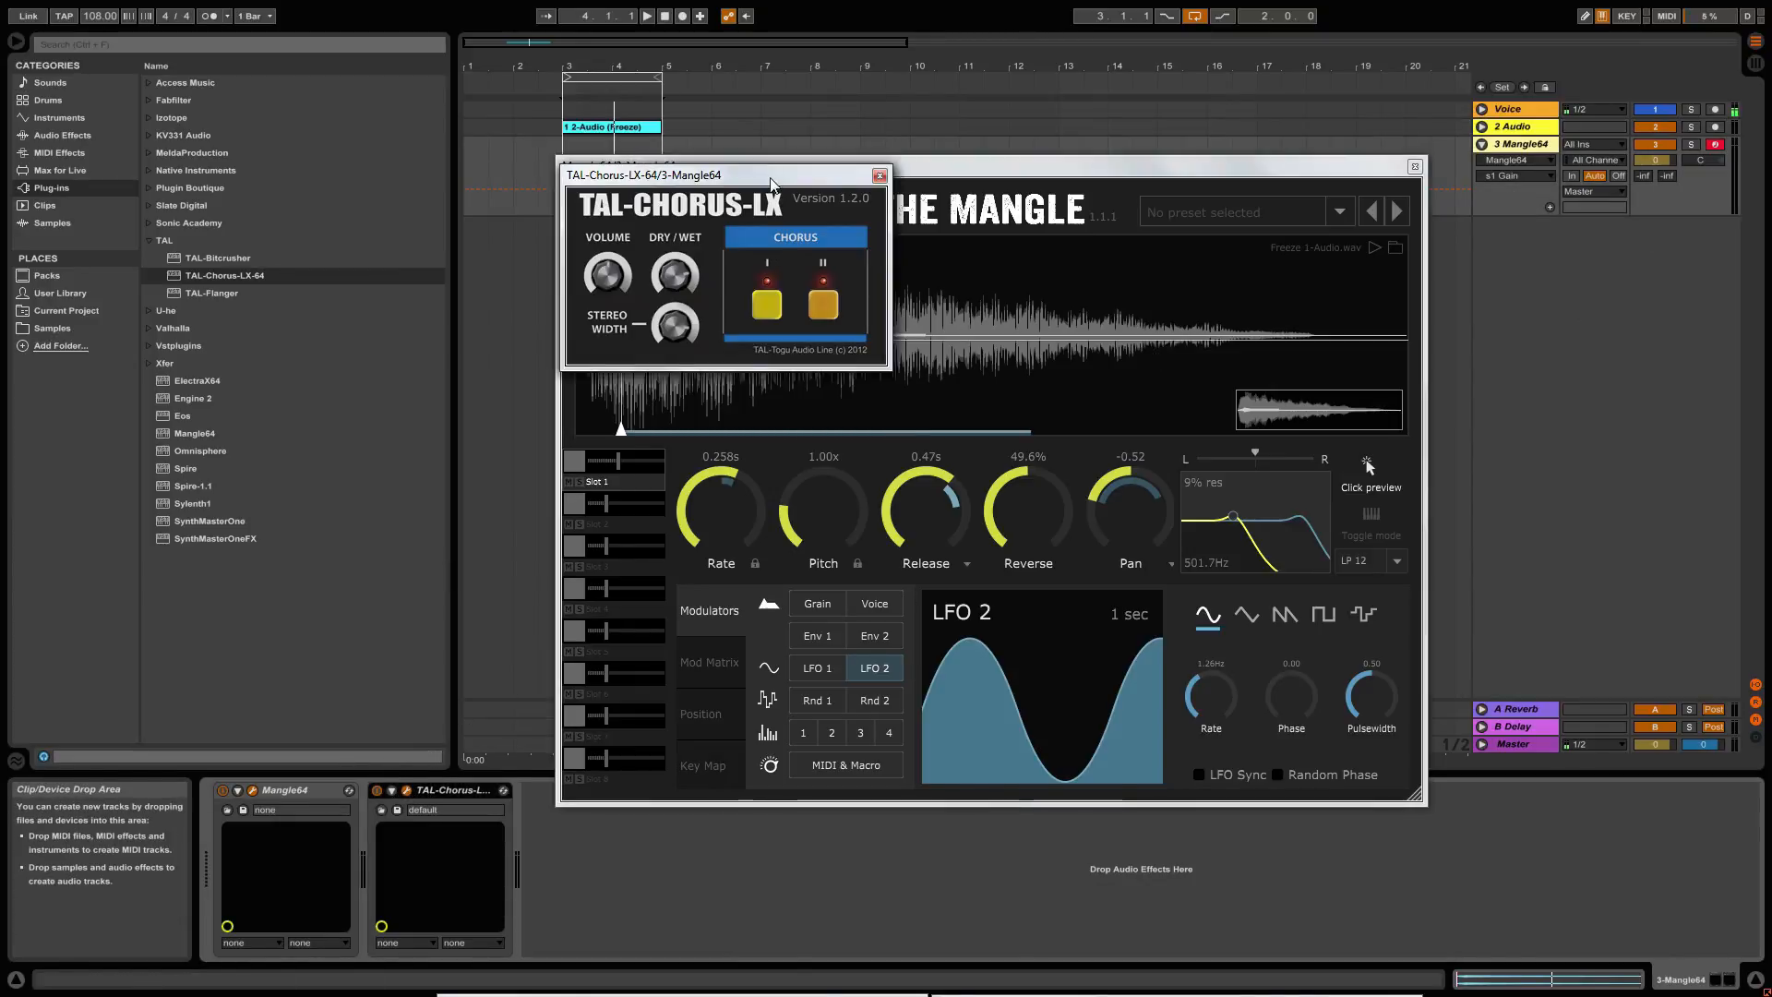
drag(772, 185, 734, 253)
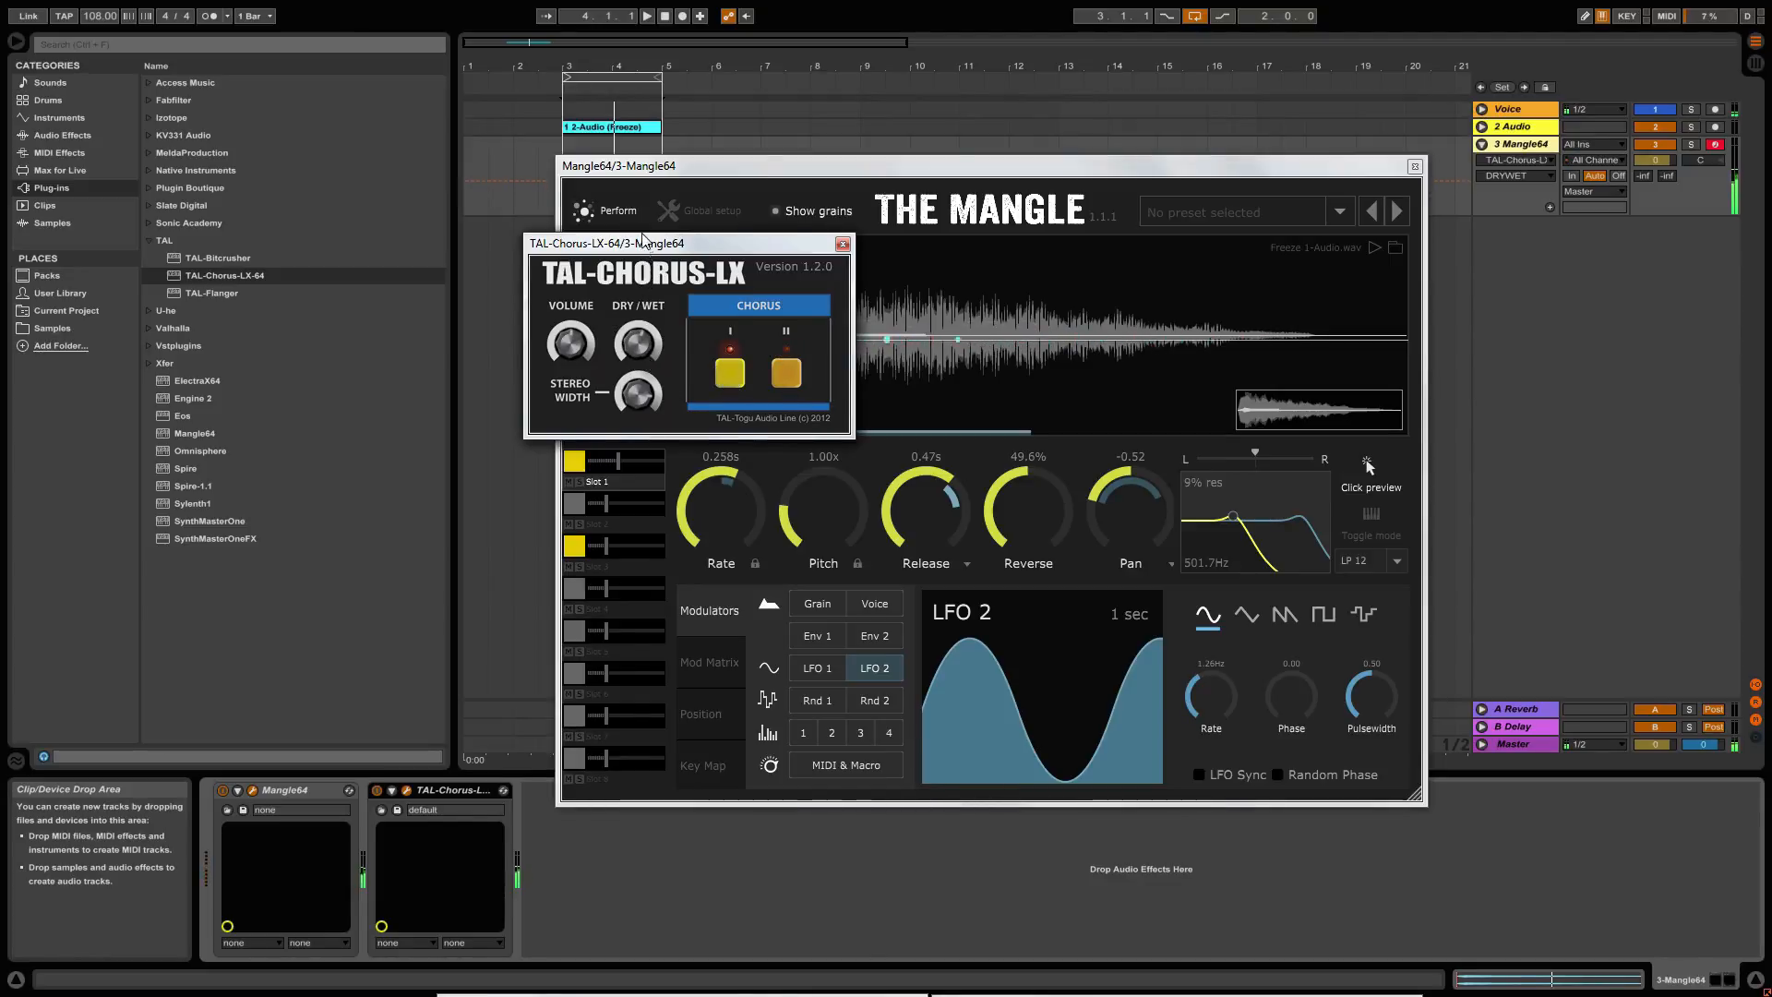
click(377, 791)
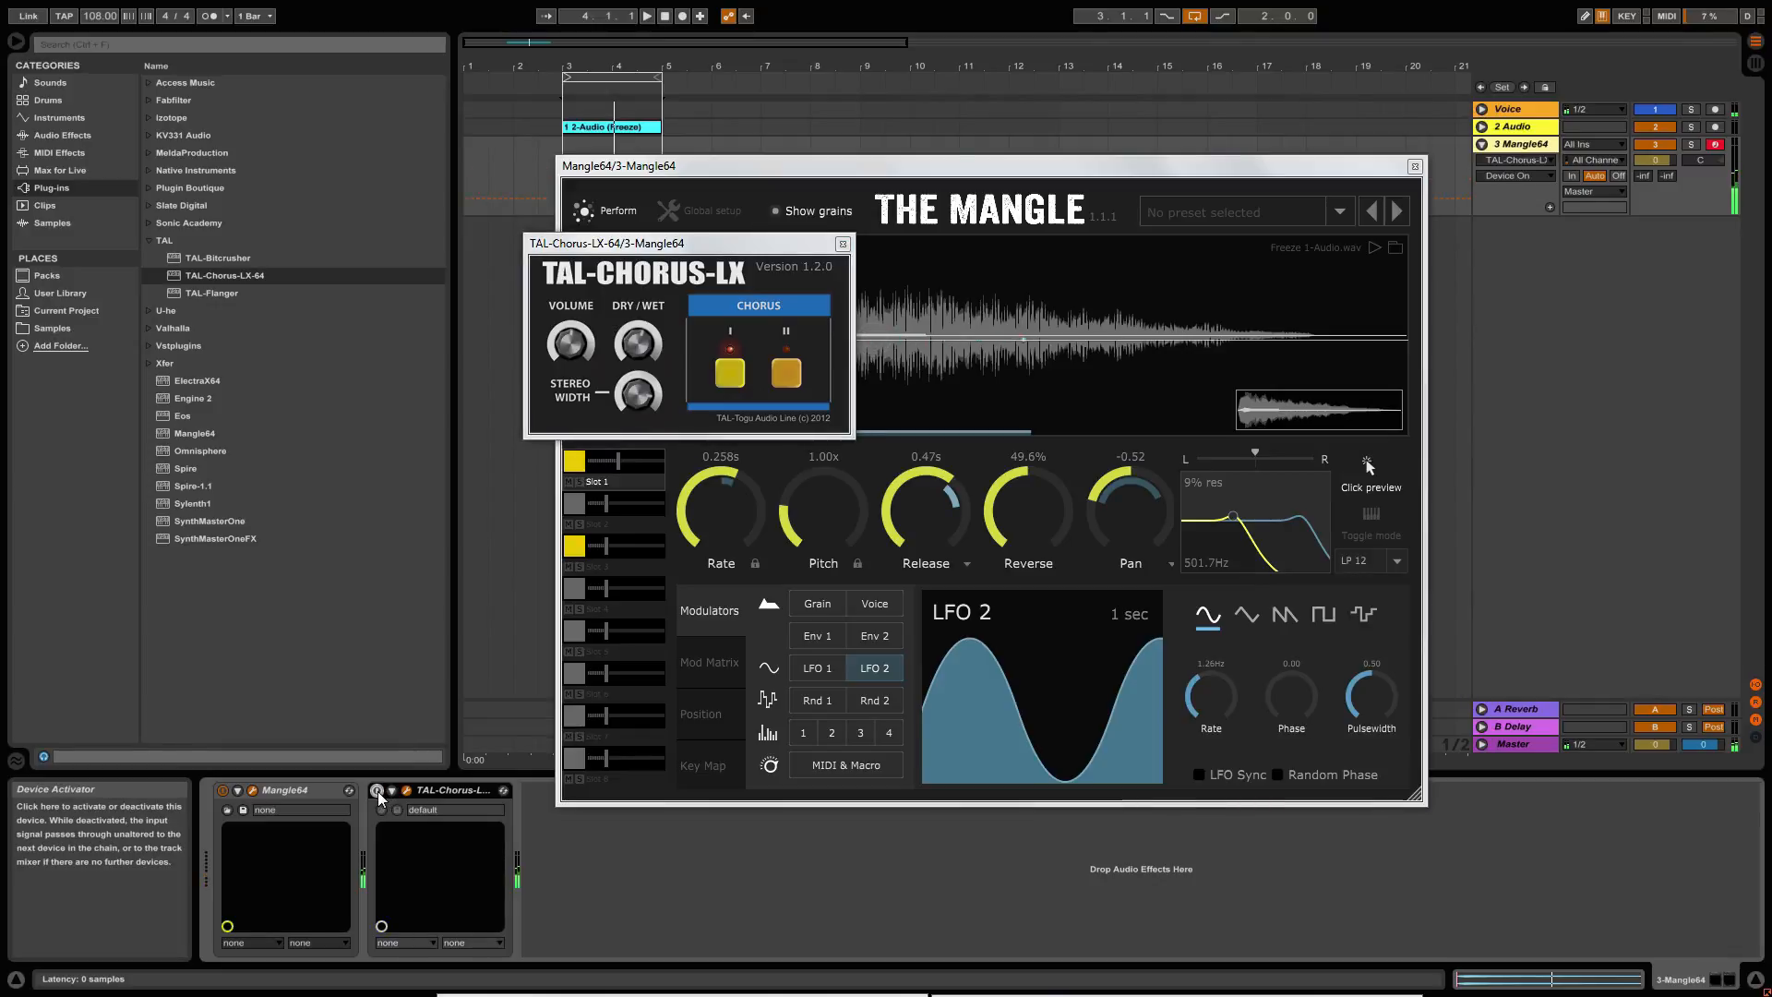
click(377, 791)
click(573, 365)
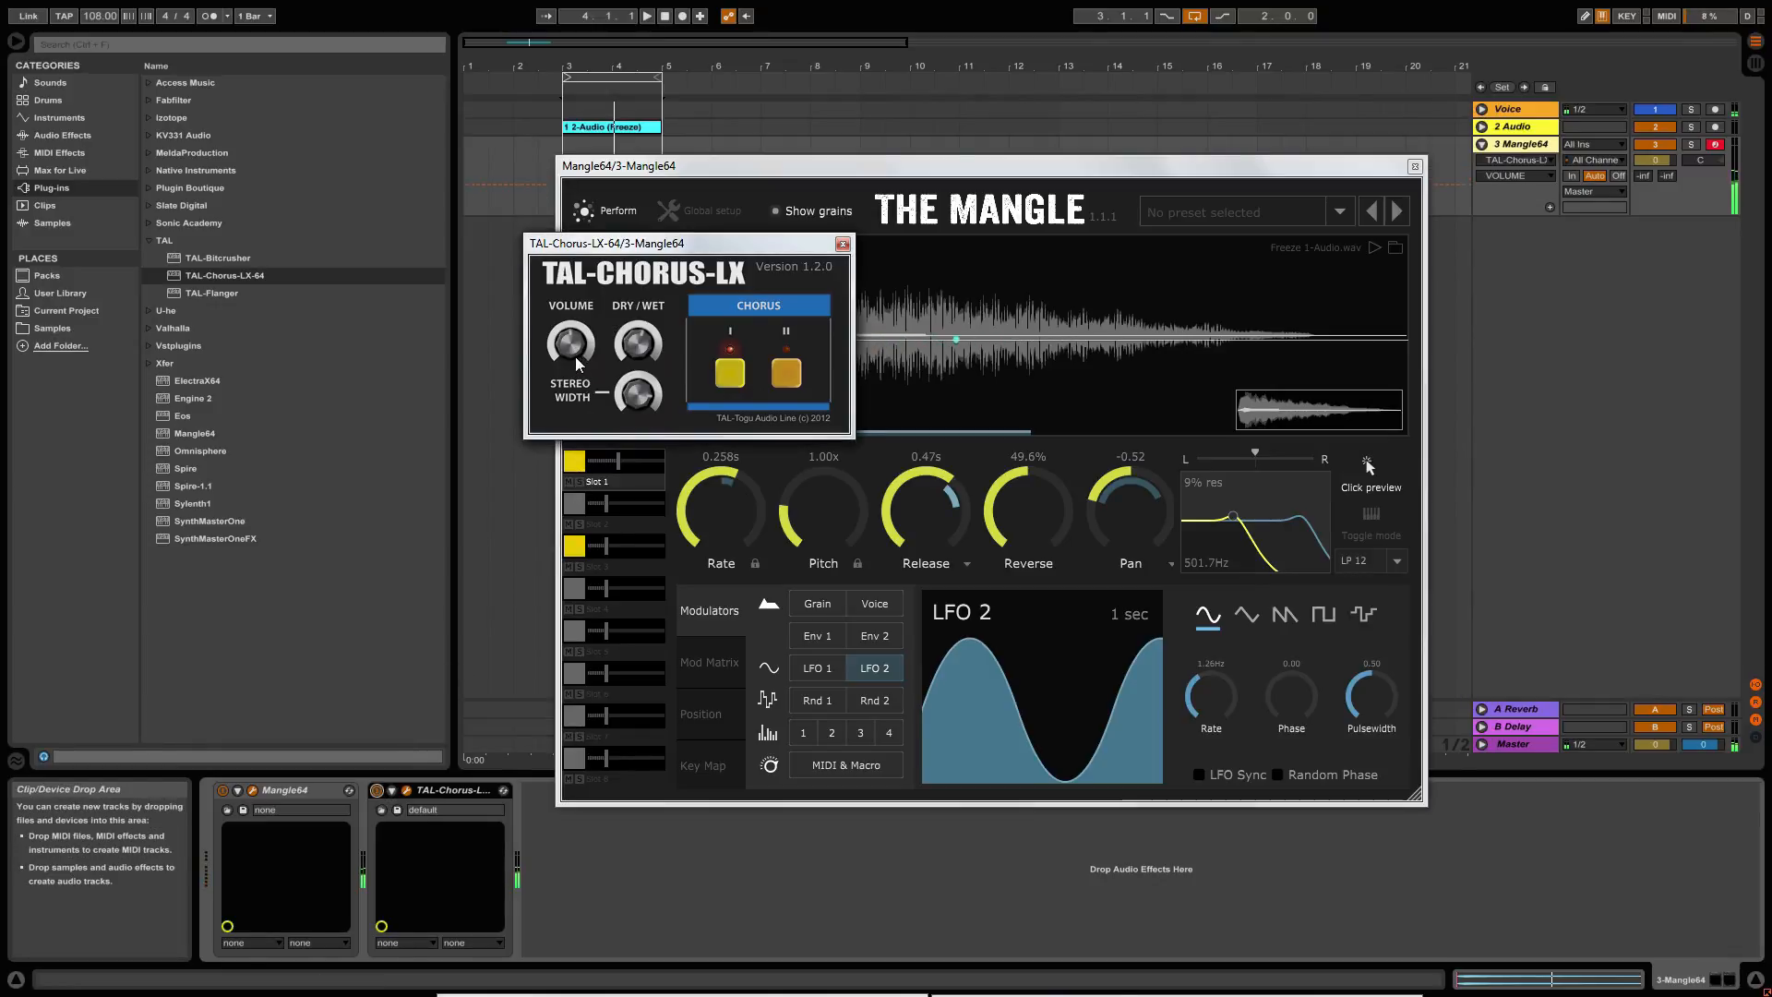
click(638, 343)
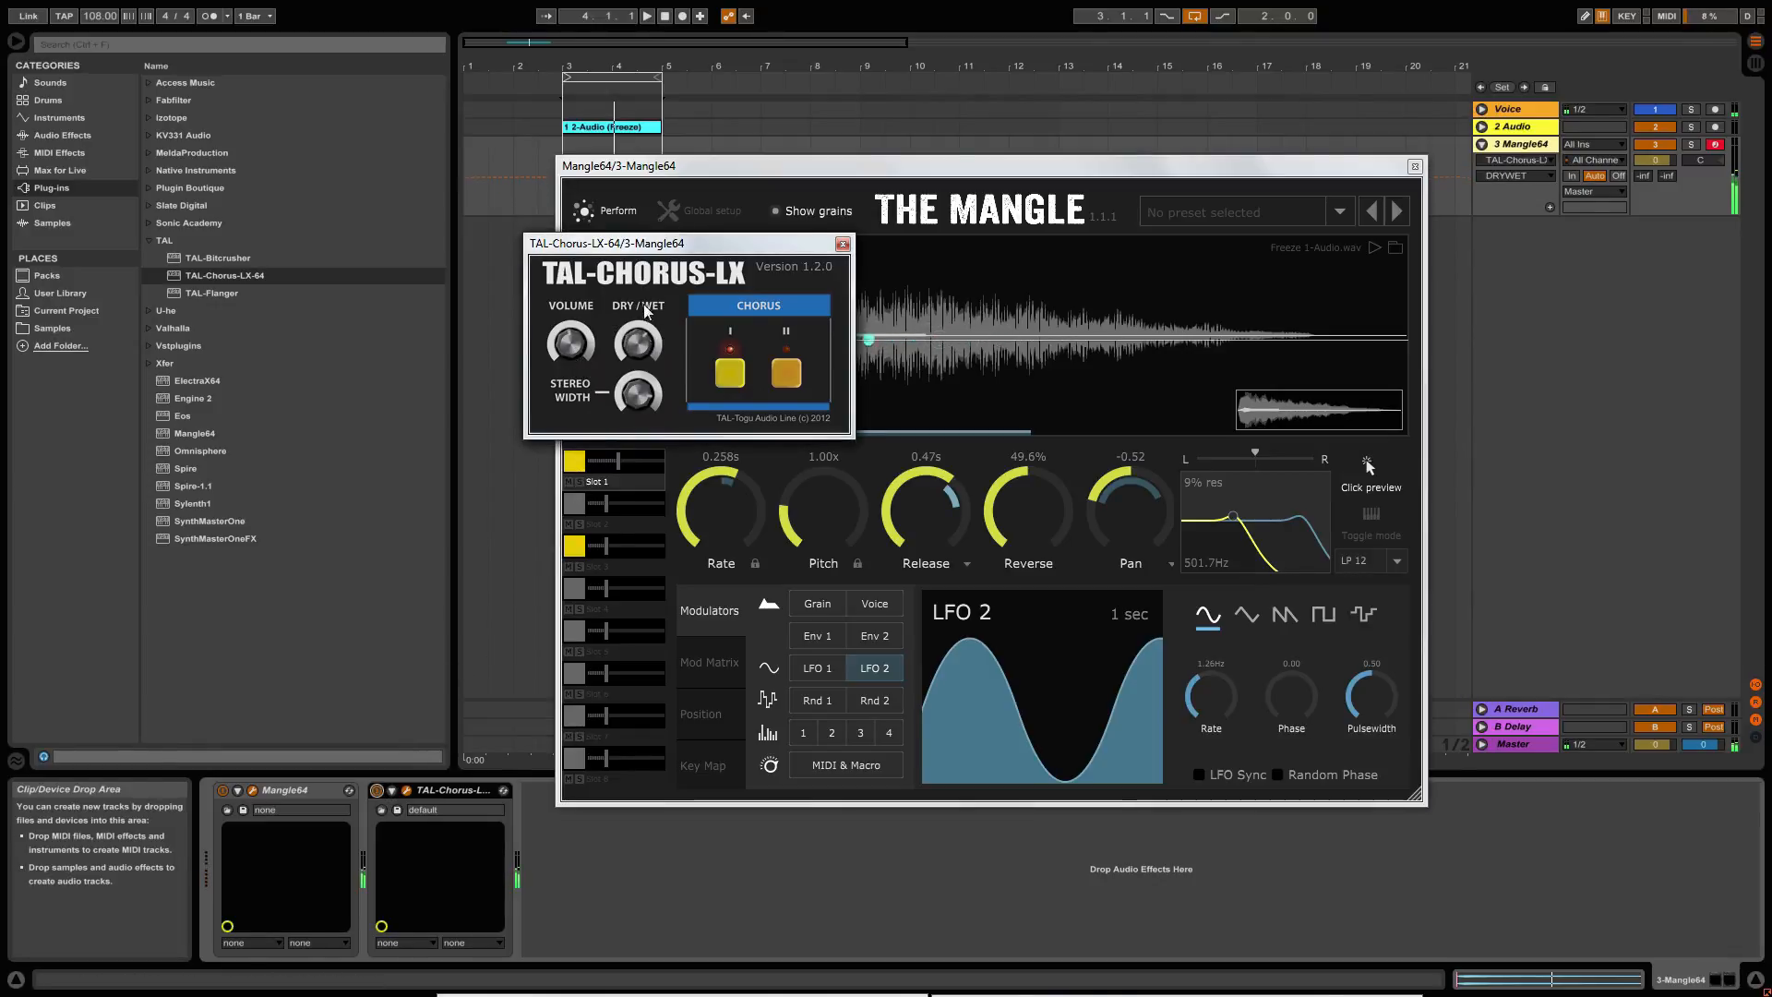
click(787, 376)
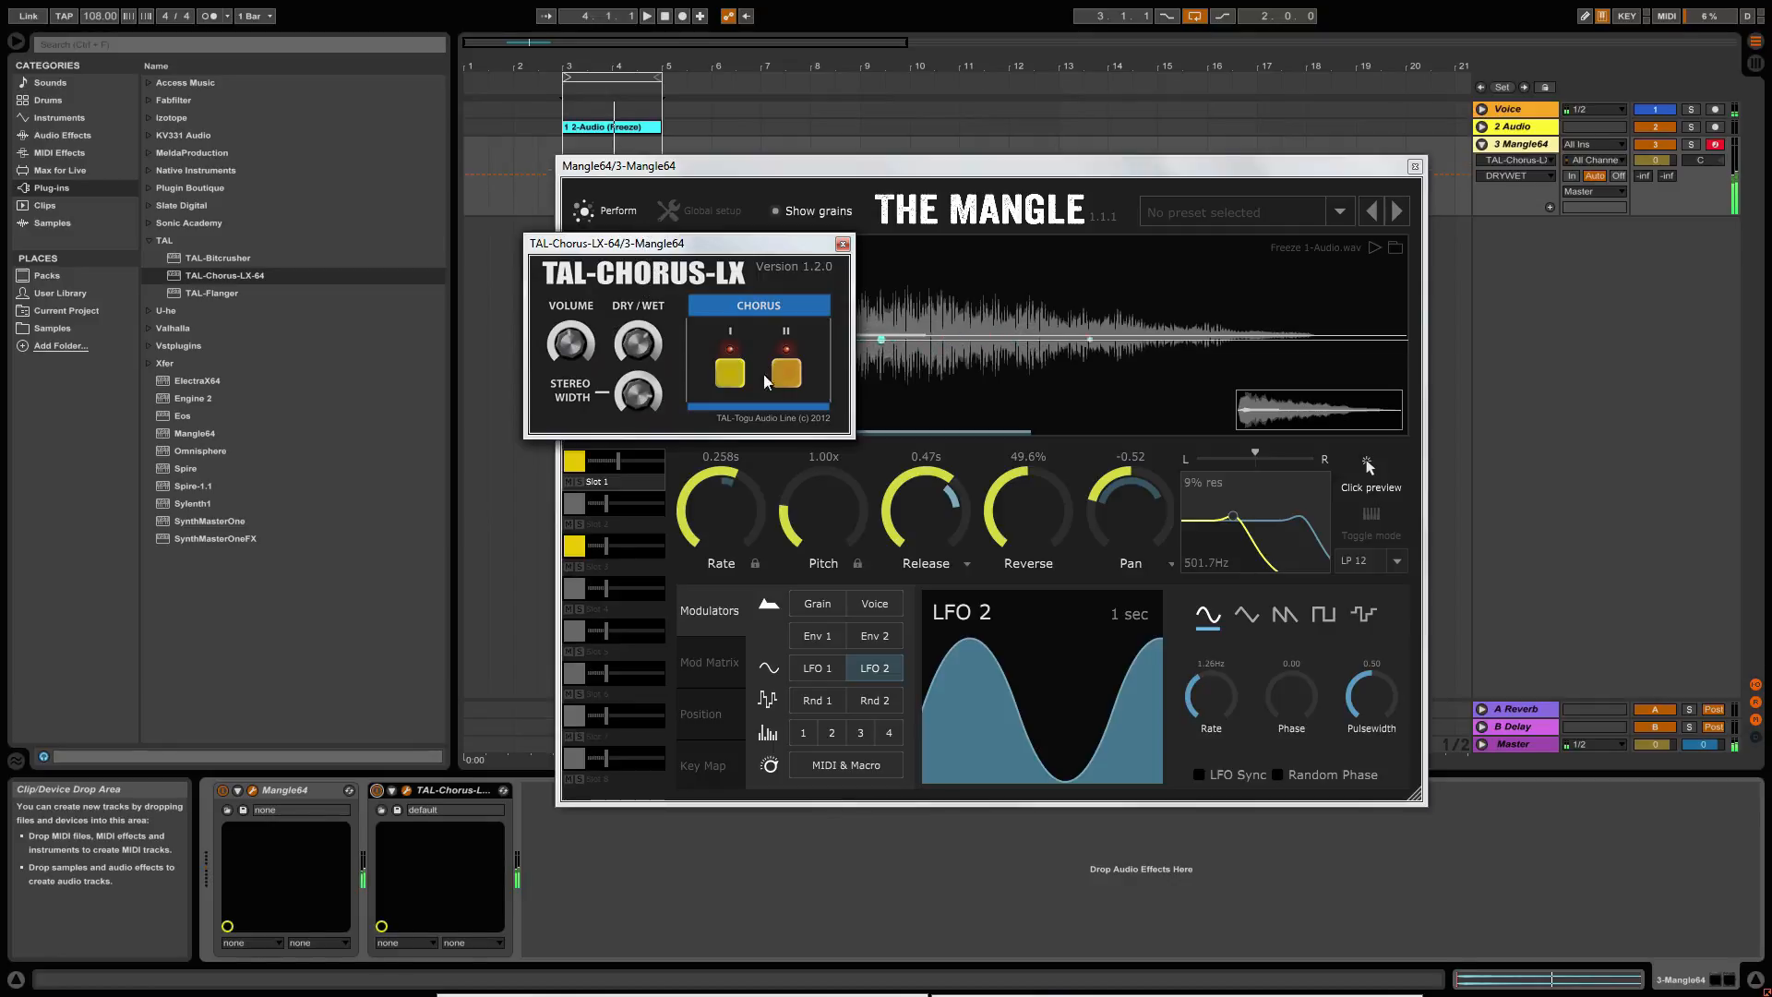
click(735, 380)
click(735, 374)
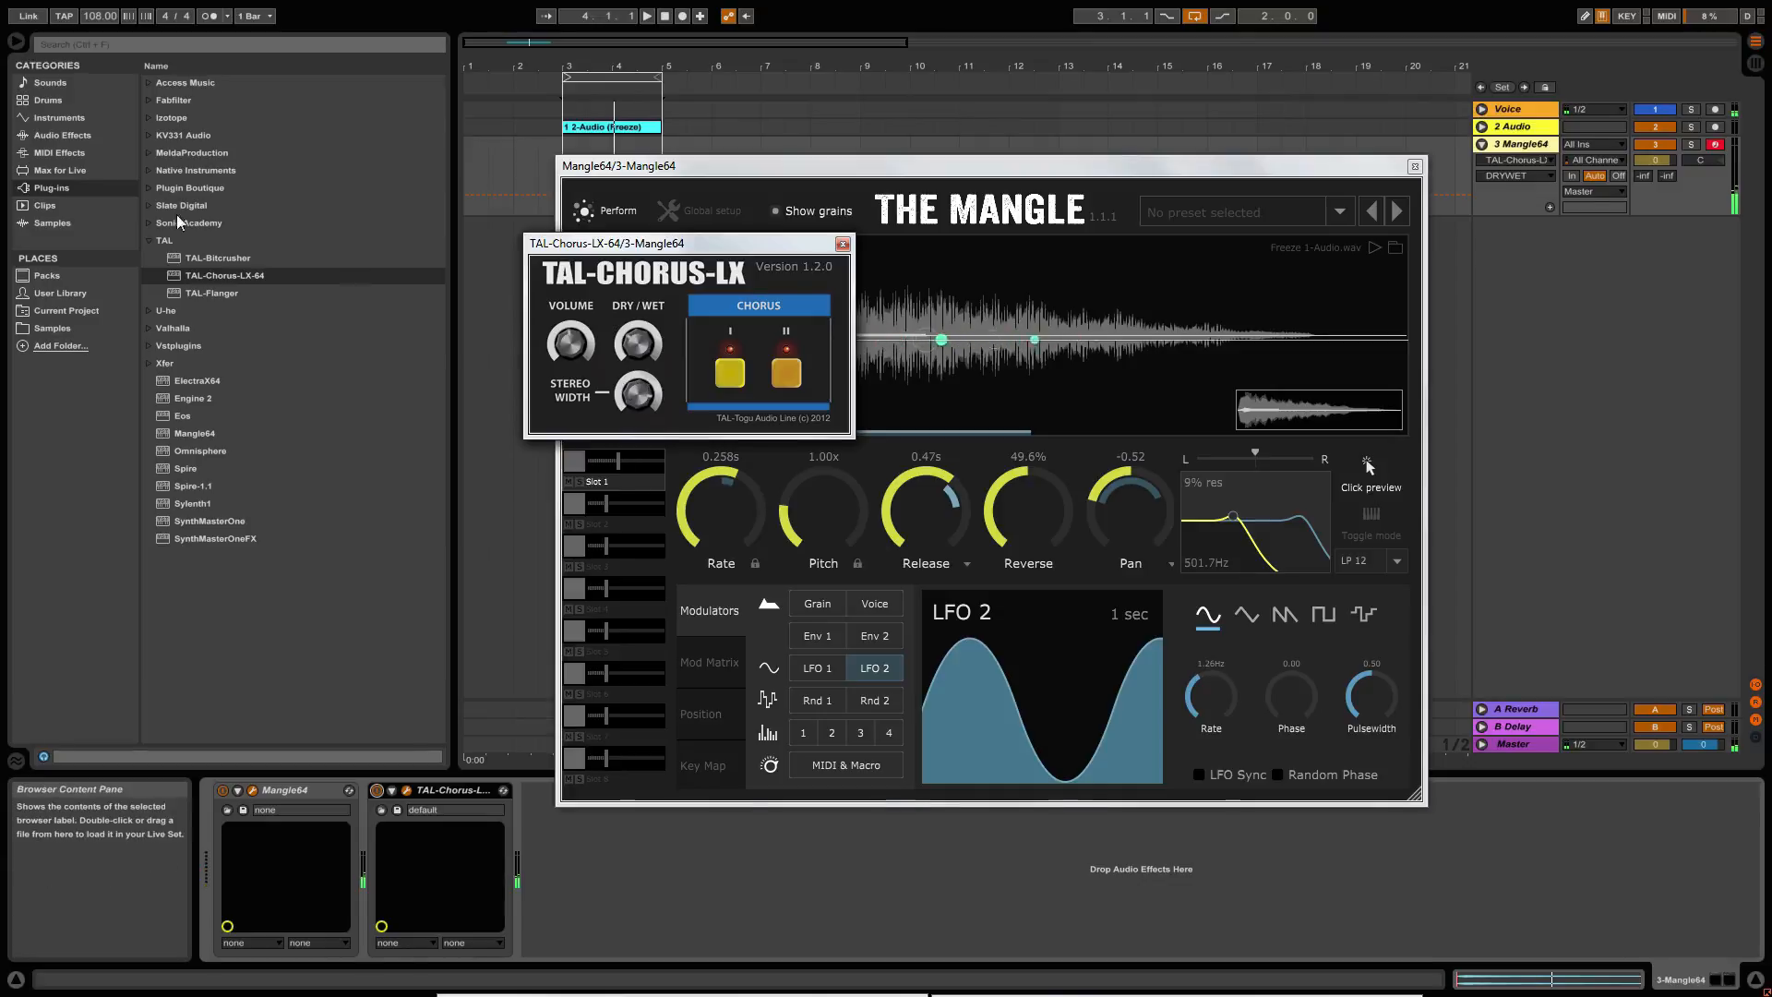
Add an EQ Eight after the chorus and raise its band 1 low cut to 160 Hz.
click(57, 134)
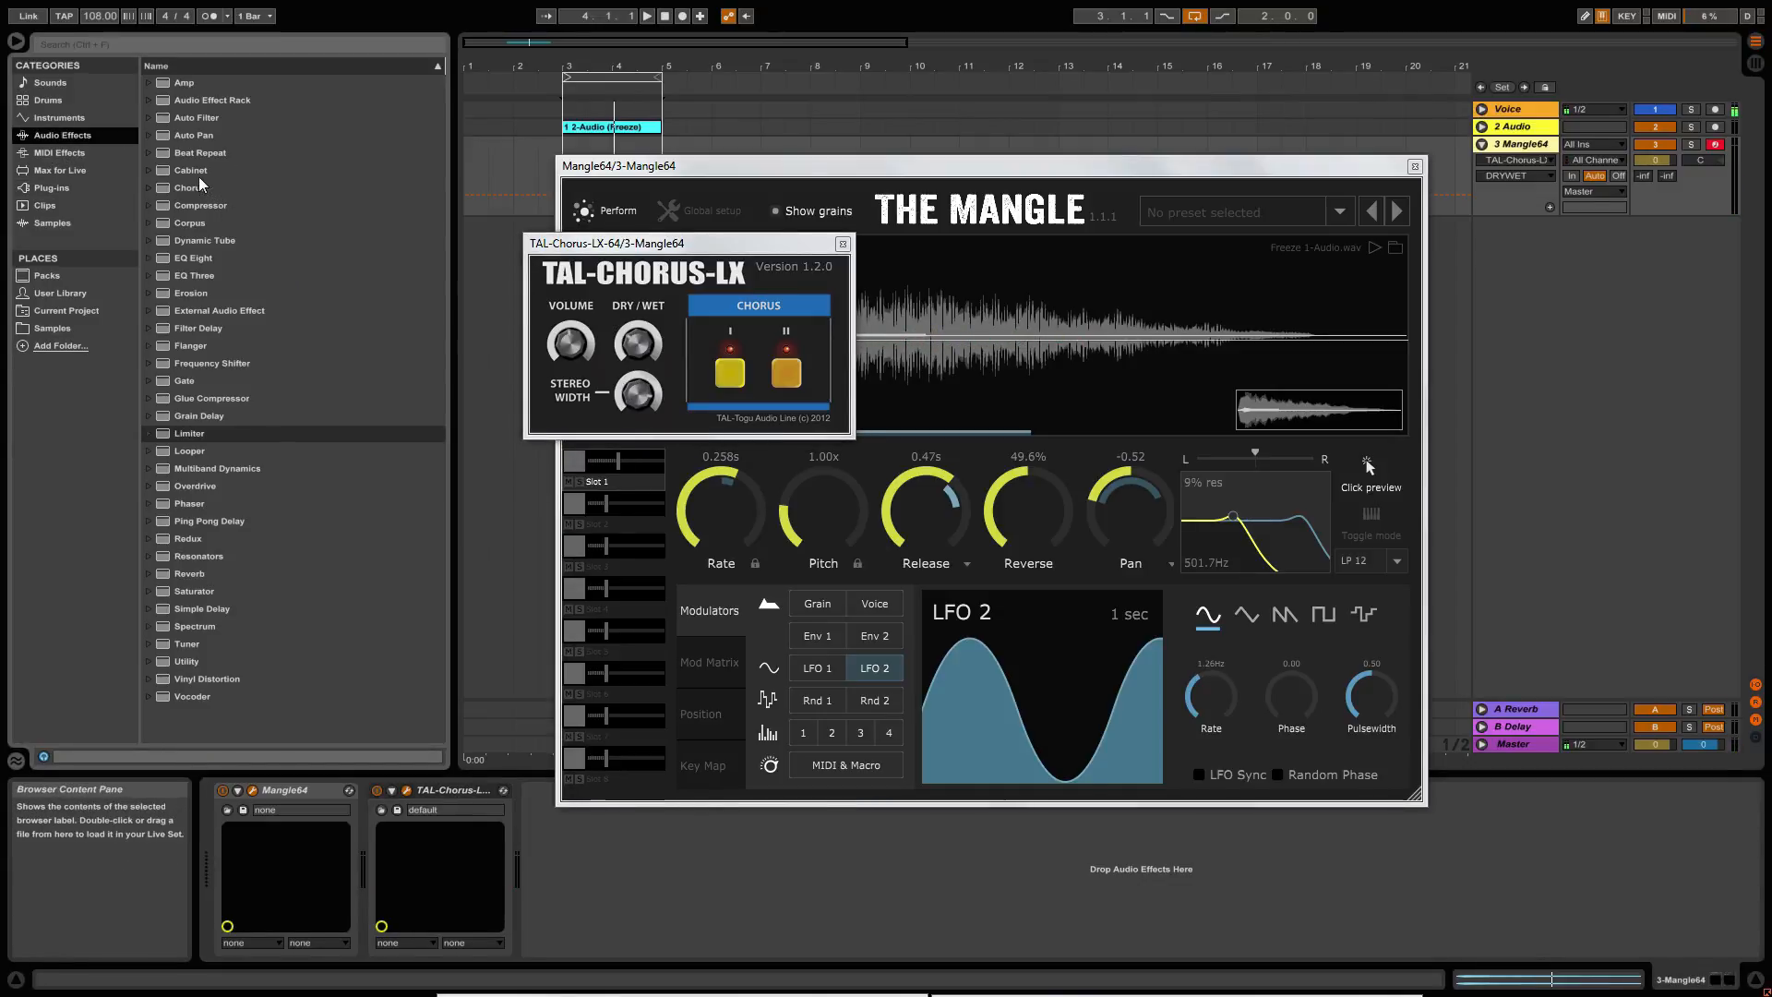
drag(202, 263, 593, 789)
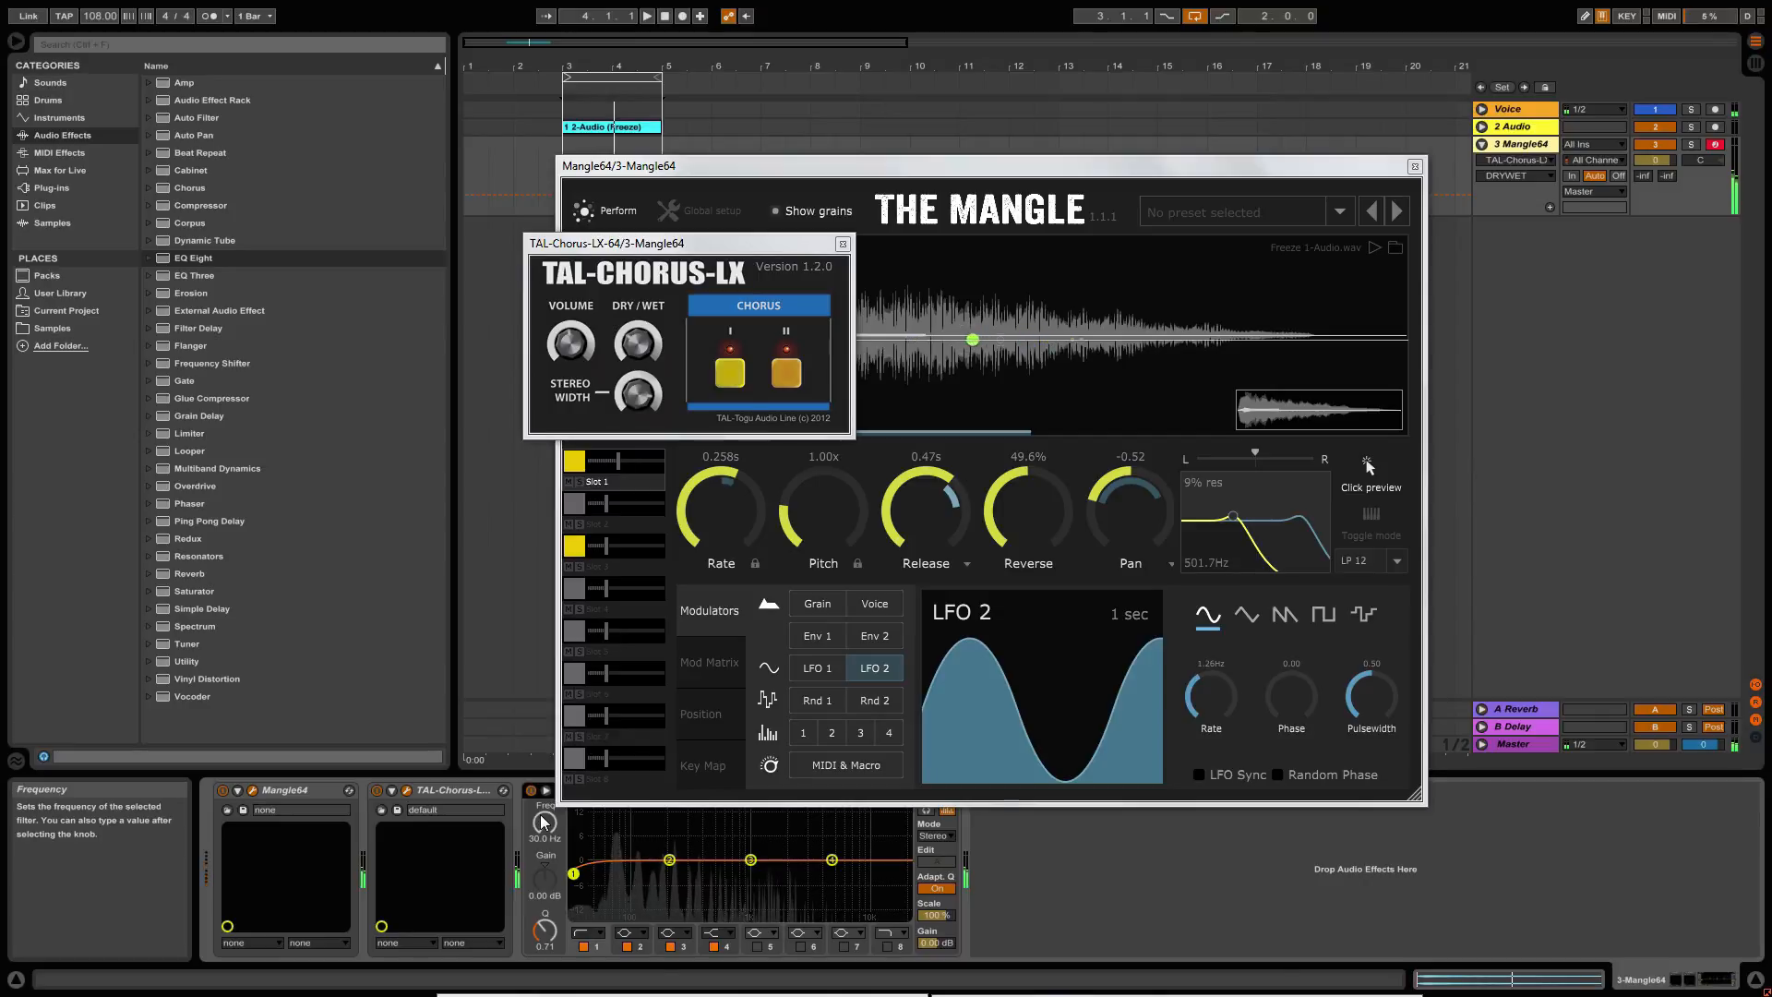
drag(544, 821, 545, 787)
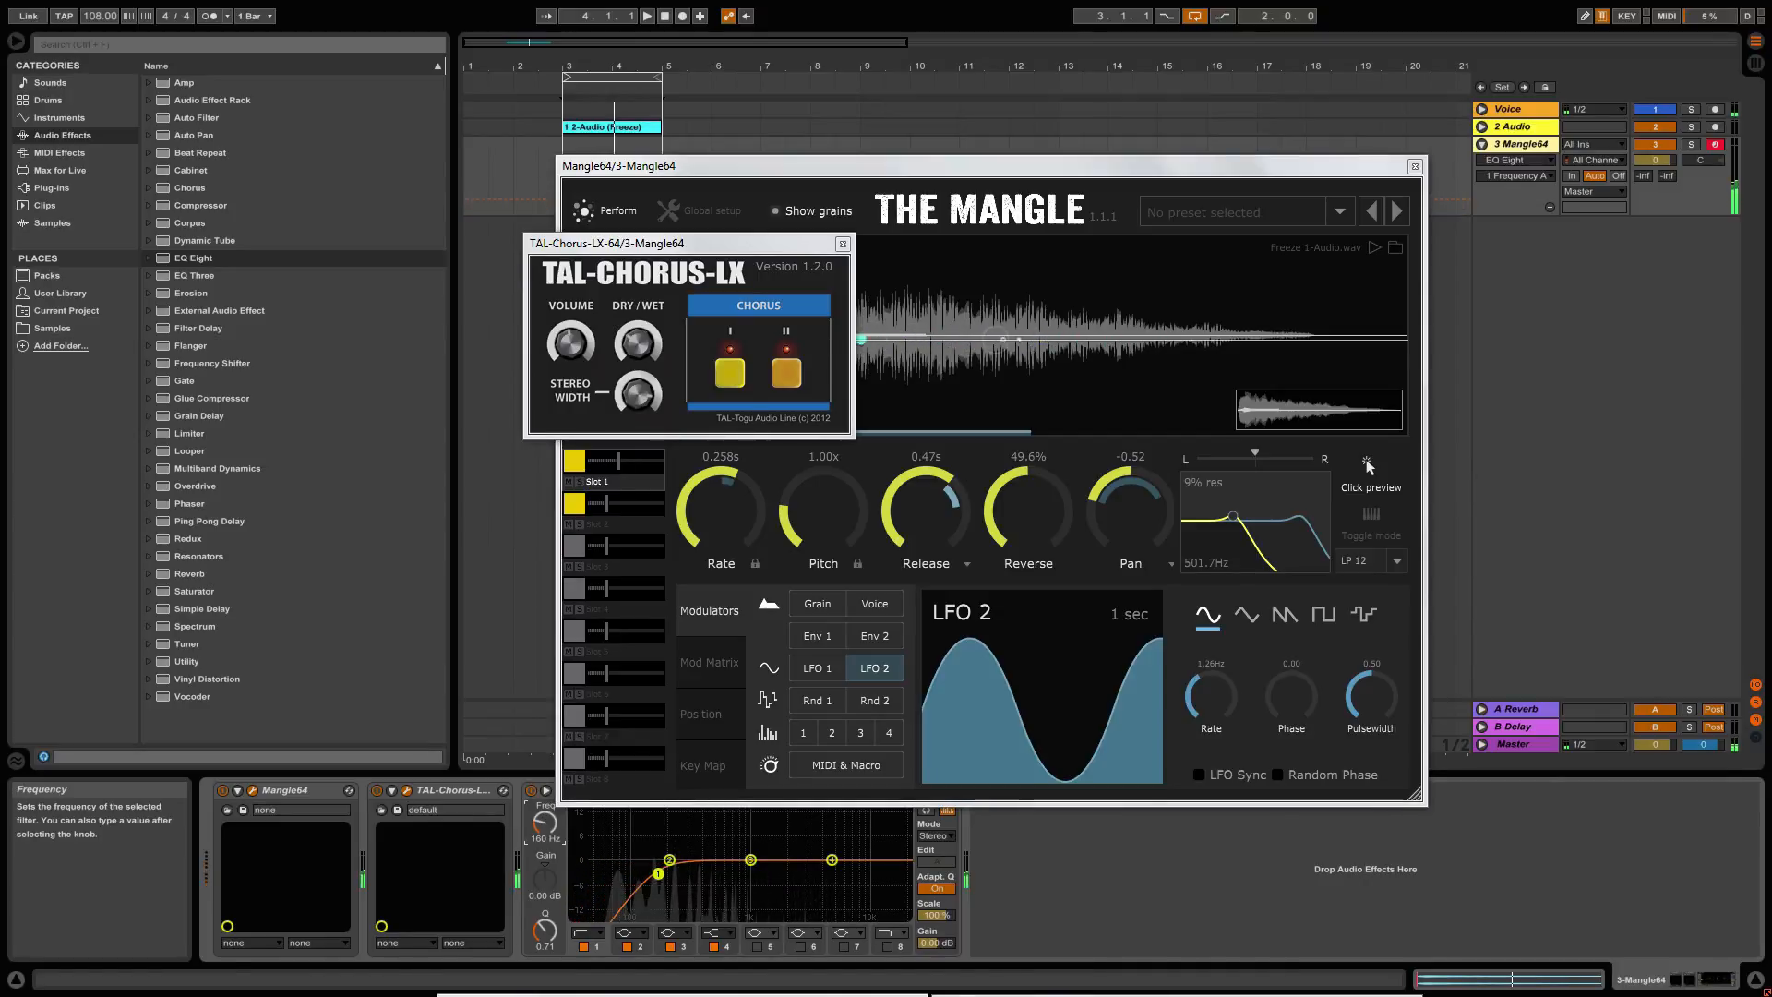
Hide the chorus window, shrink the Mangle window and move it clear of the device chain.
click(862, 460)
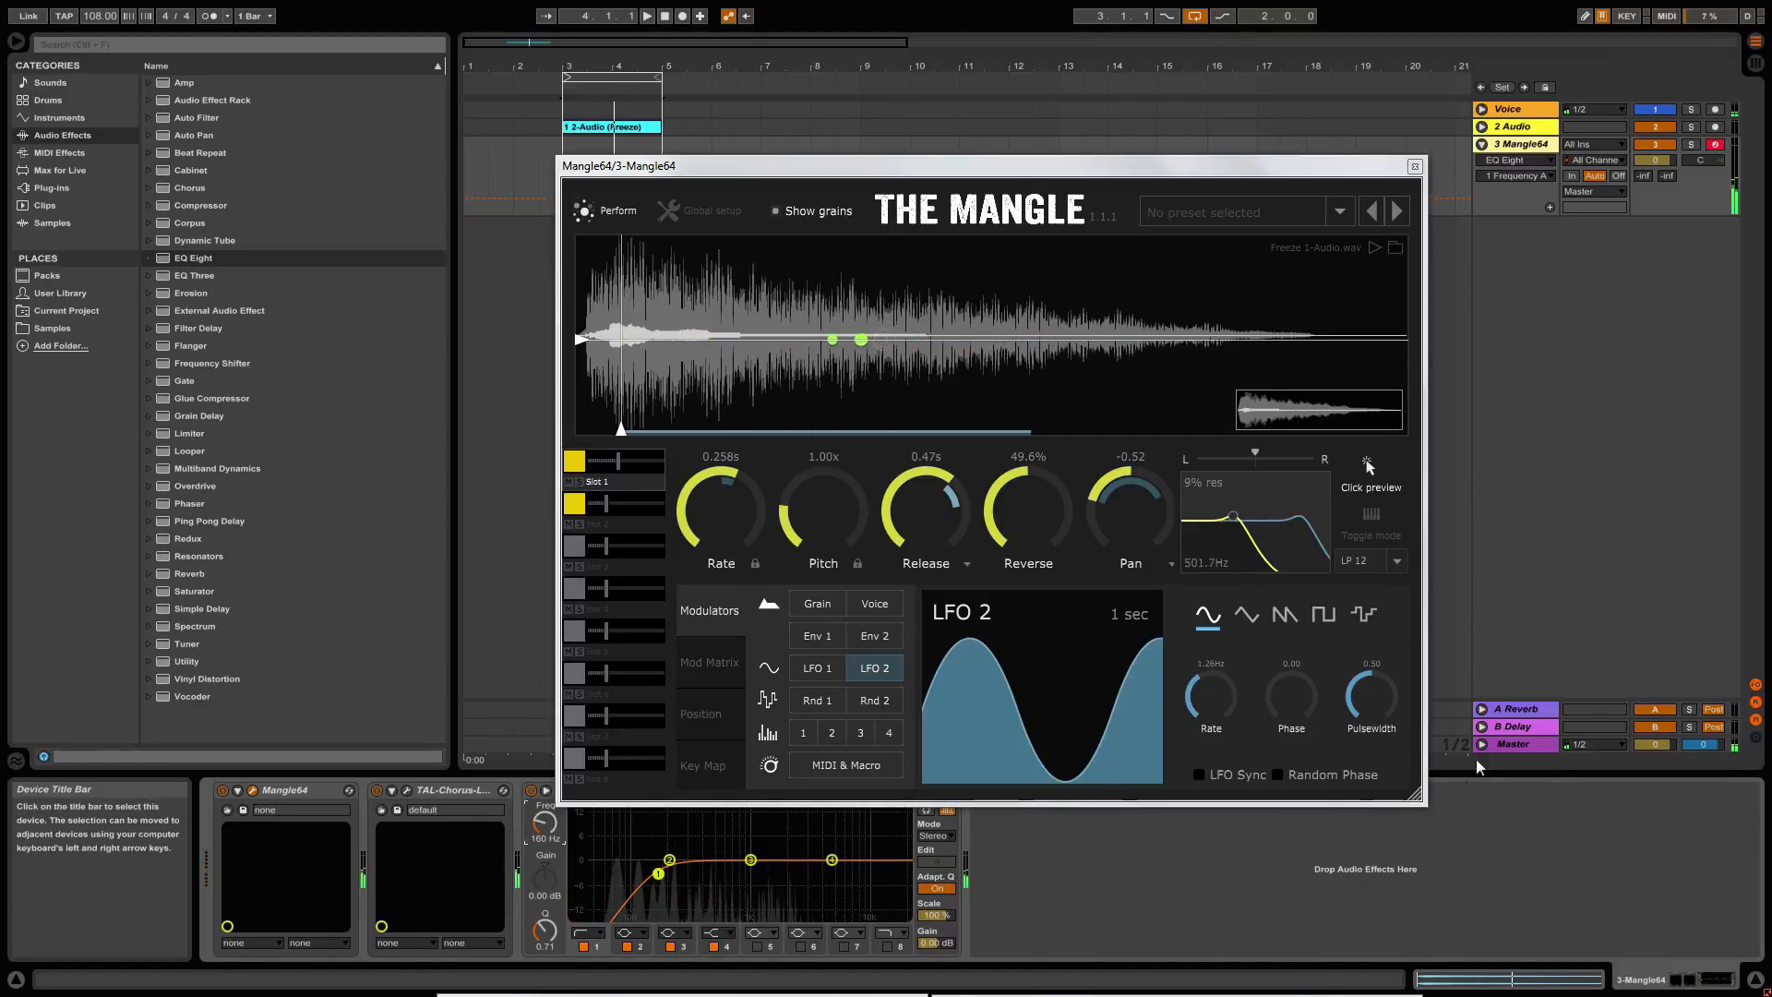
drag(1424, 804, 1351, 704)
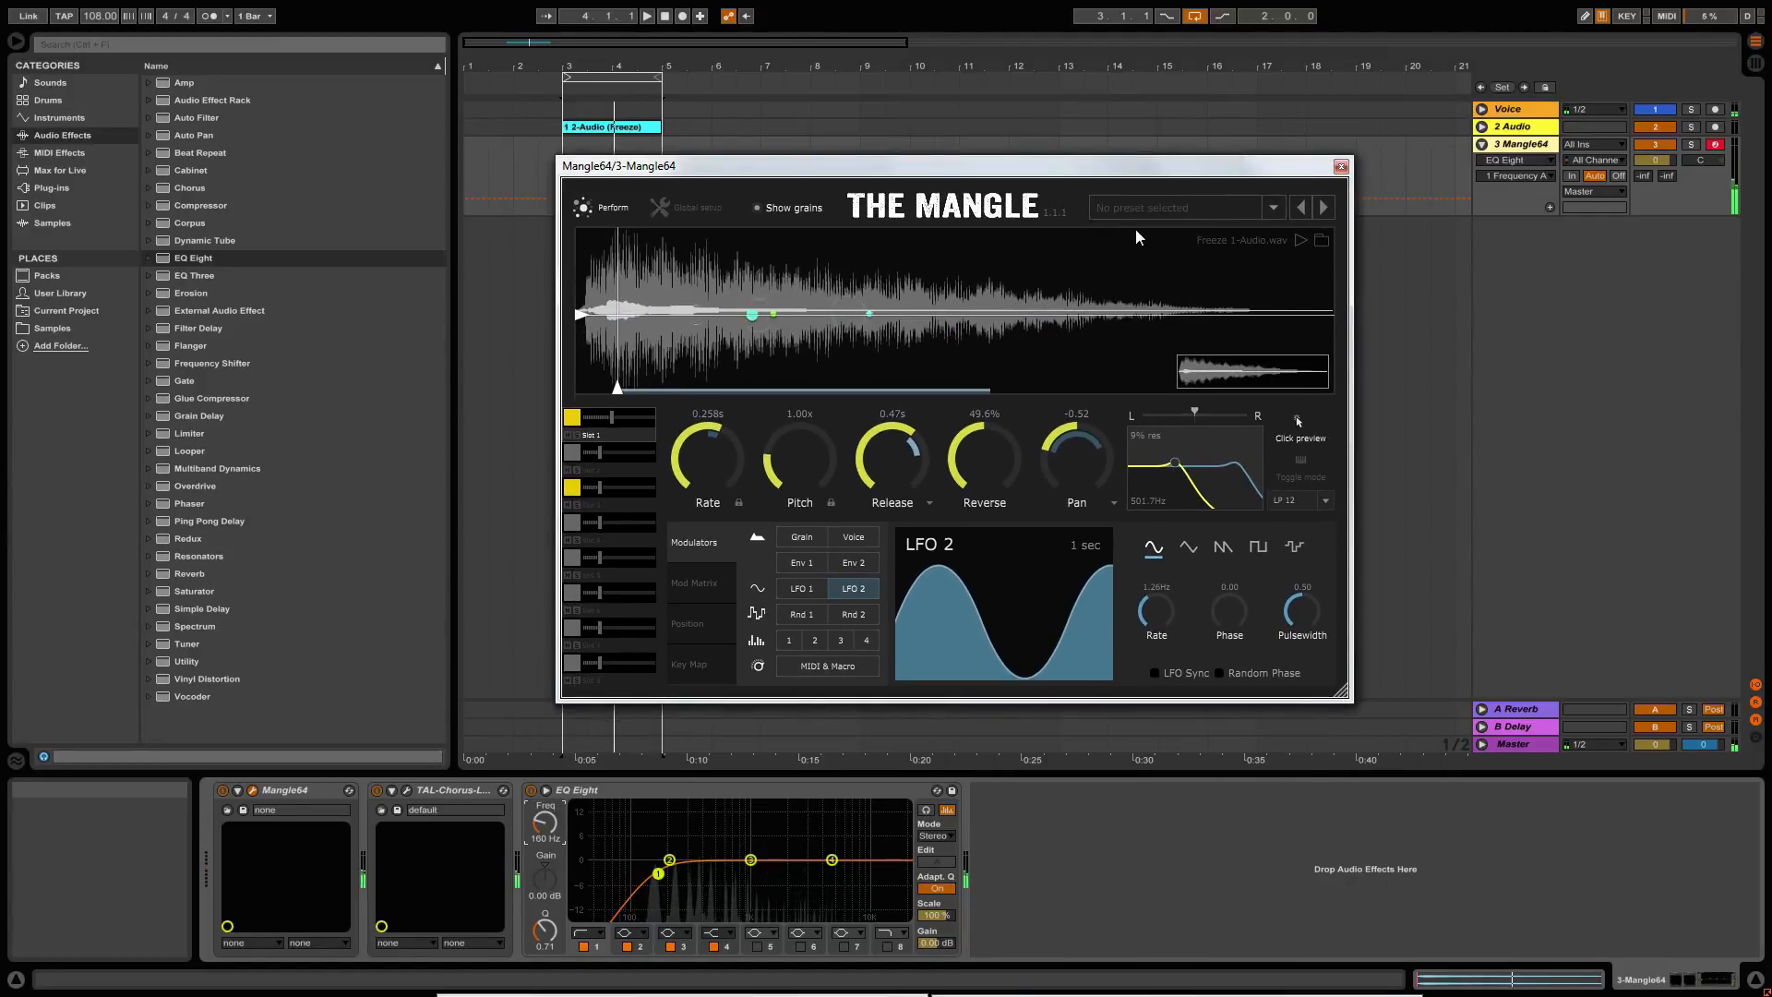
drag(1042, 172, 1071, 129)
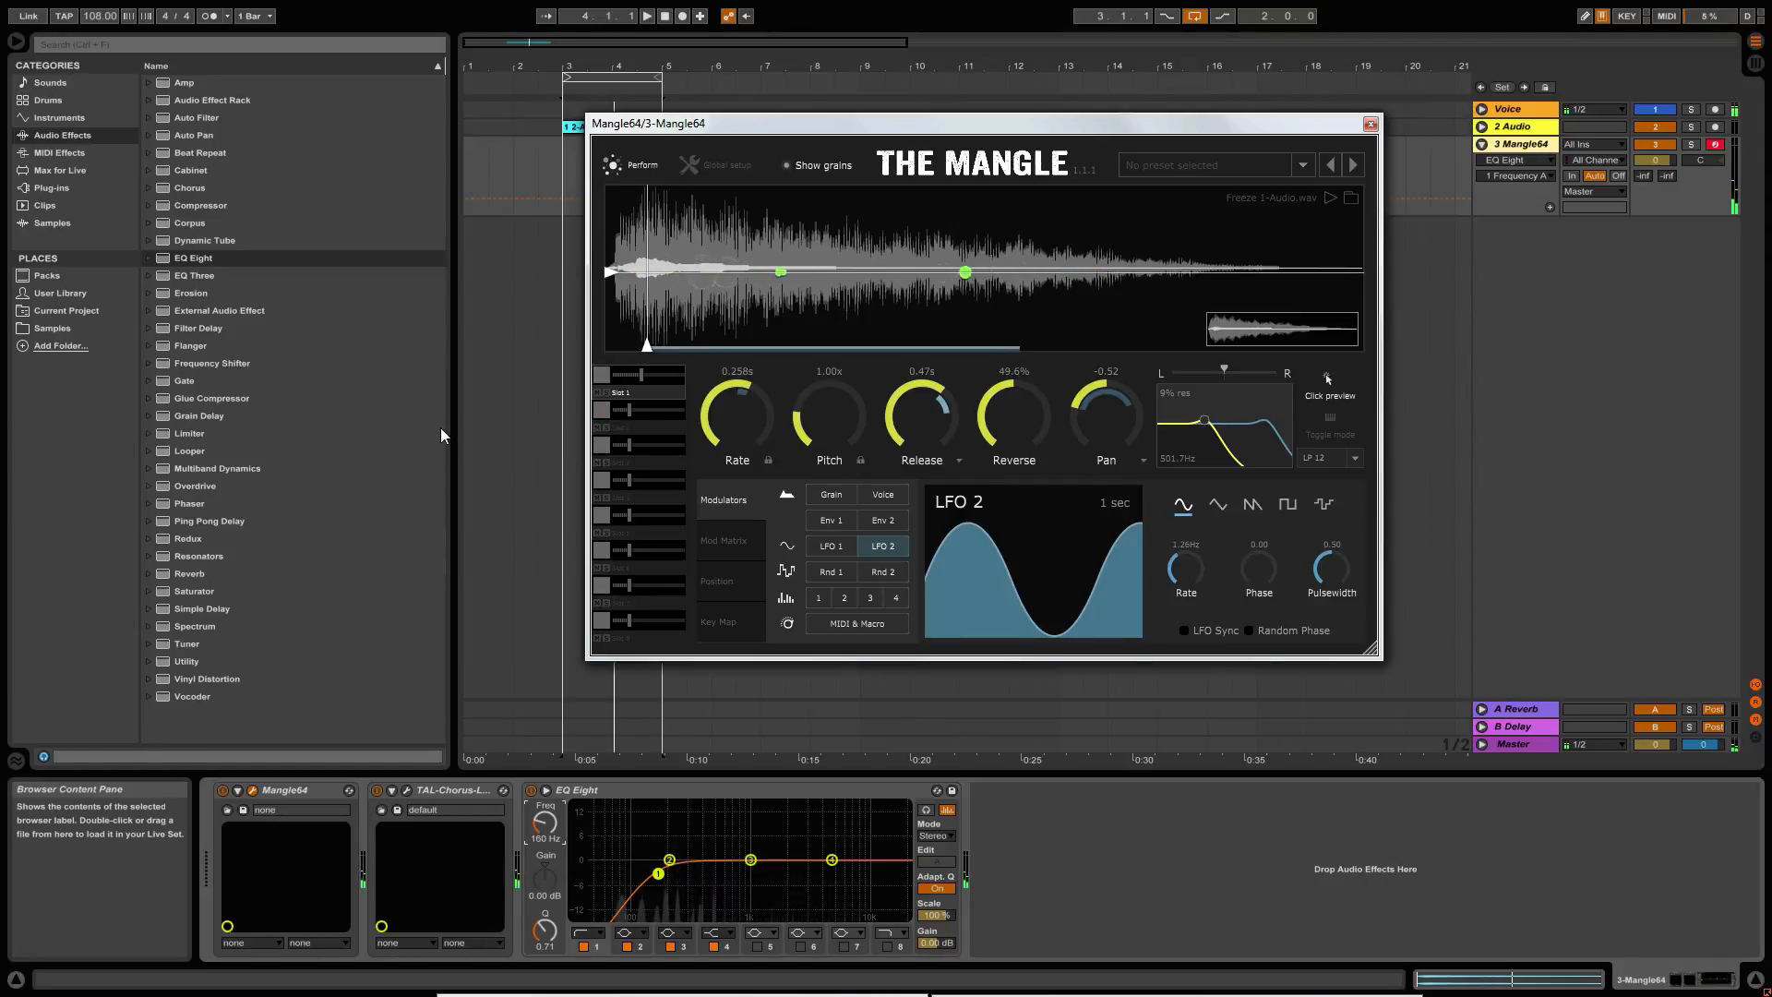
Add the Large Space Chorus preset from Reverb's Special presets to the device chain after EQ Eight.
click(150, 575)
scroll(260, 535, down, 3)
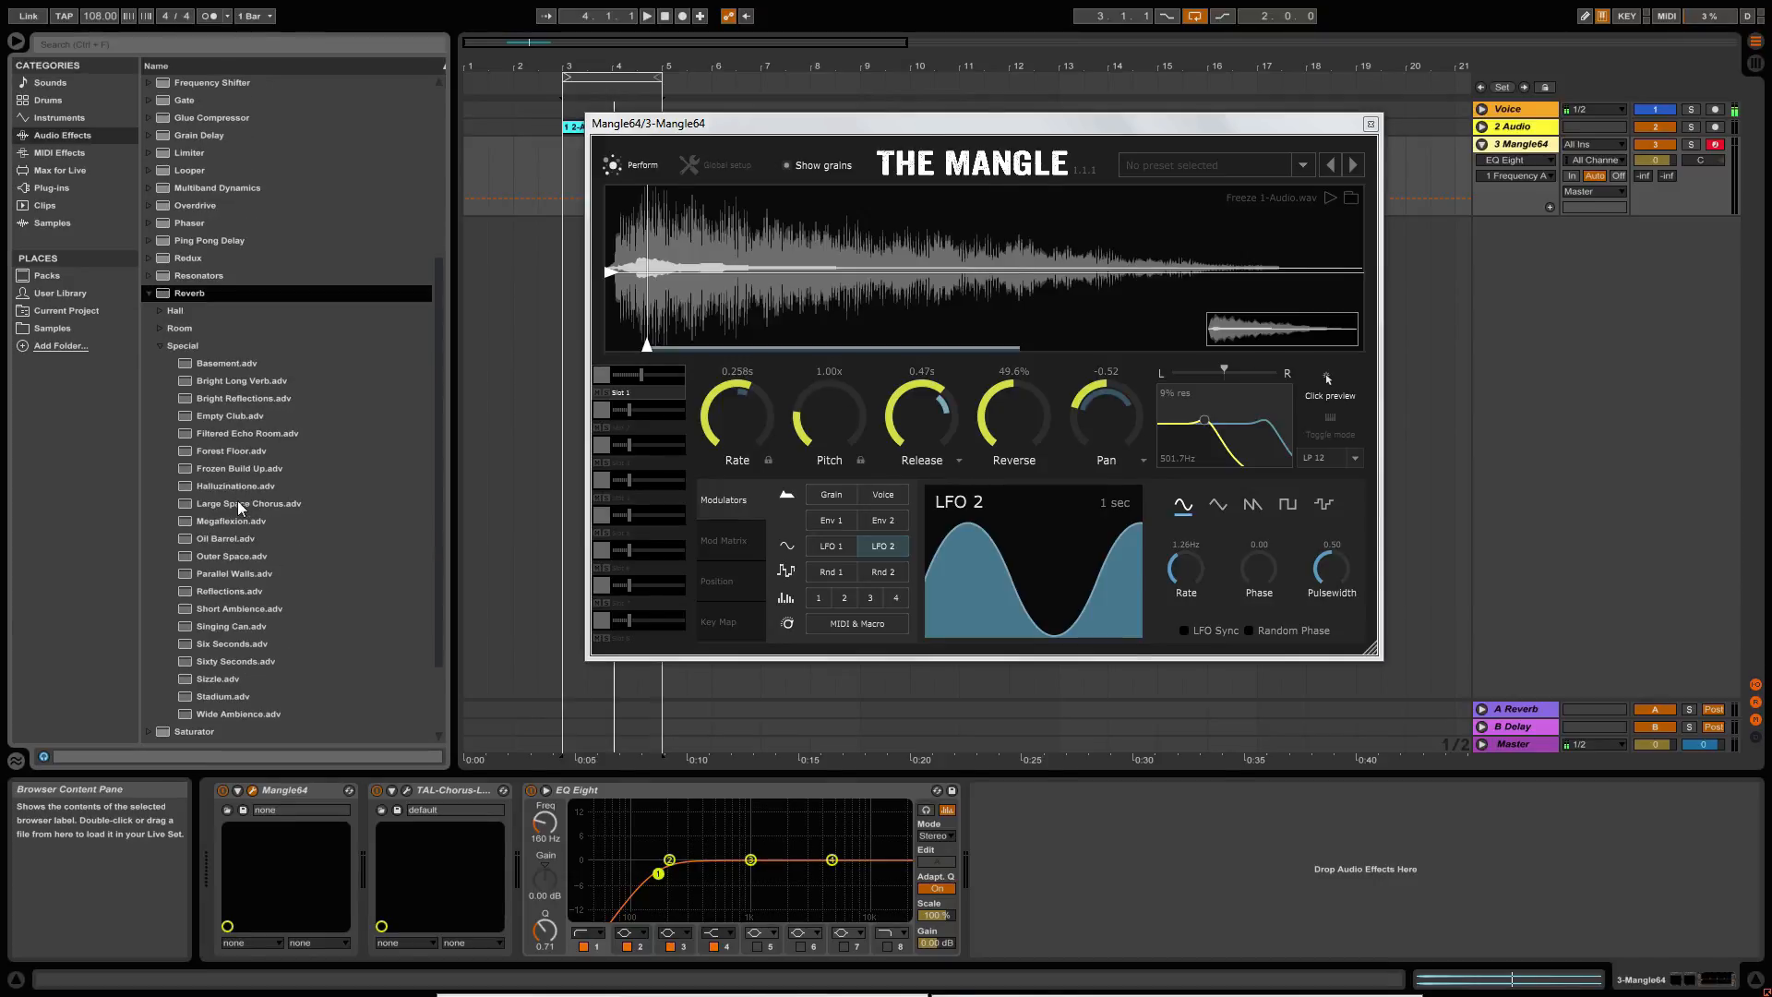
drag(234, 506, 1031, 833)
Enable the reverb's input low cut and set its global quality to High.
click(993, 819)
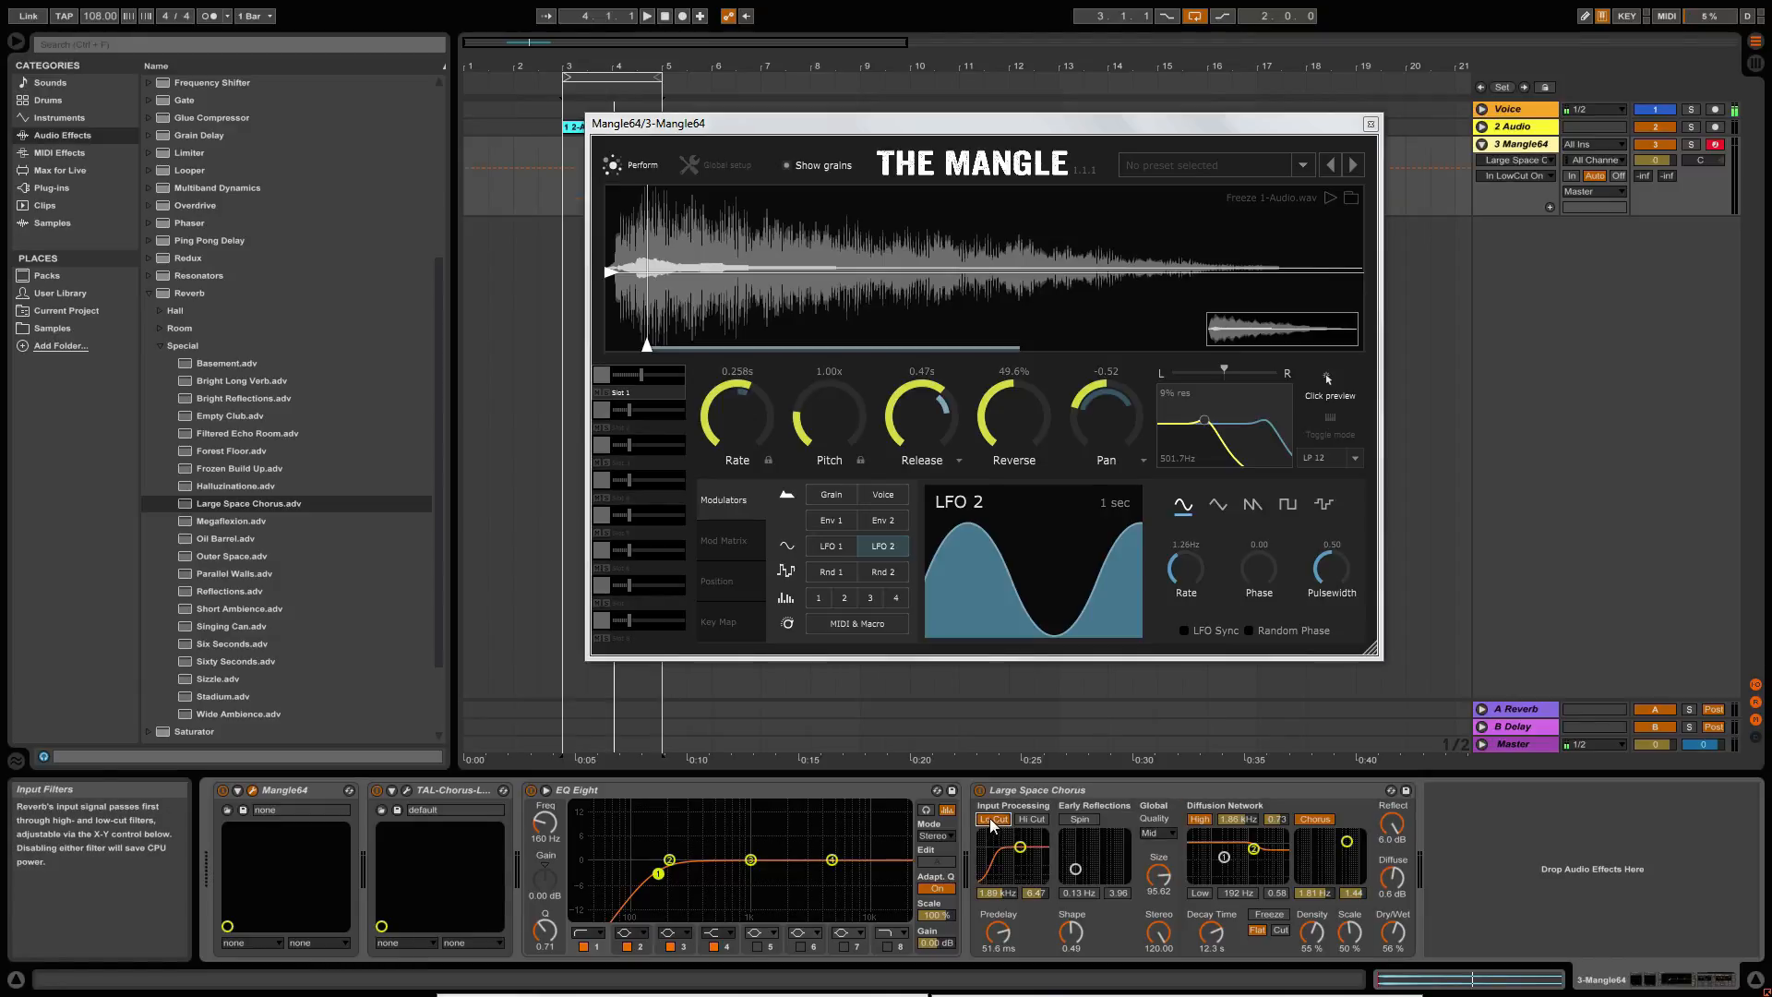
click(1158, 833)
click(1160, 875)
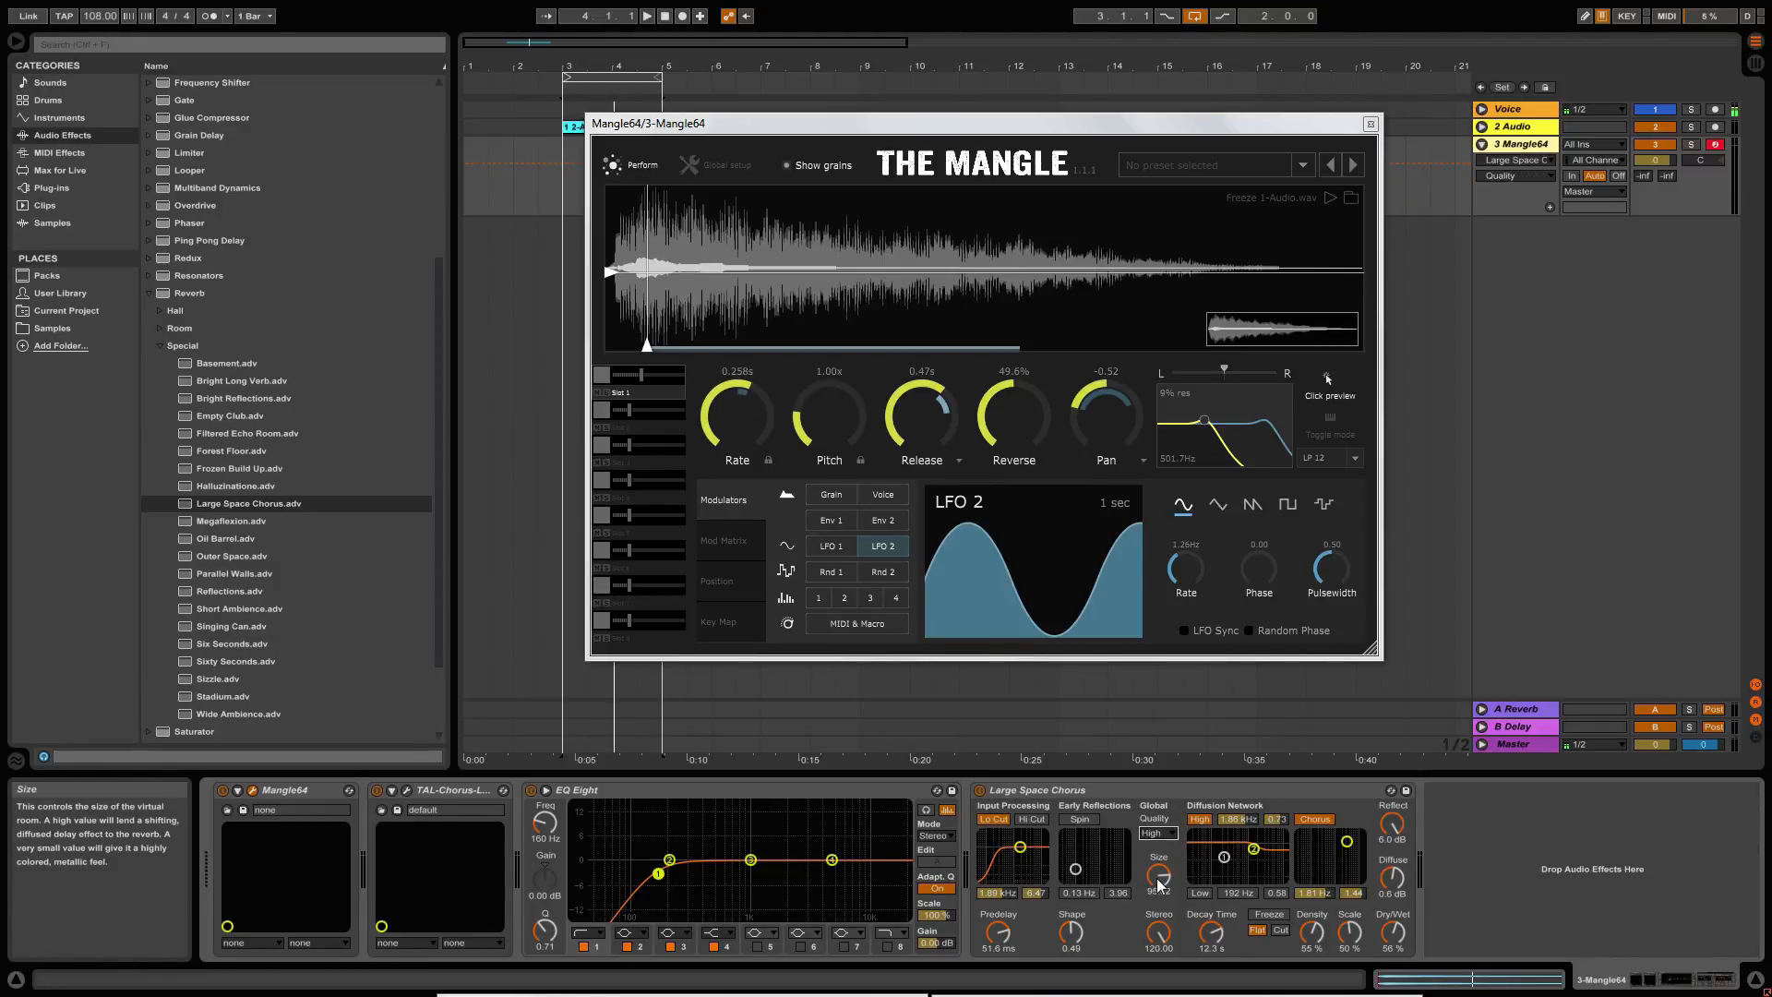
Set the reverb's decay time to about 8.57 s and its dry/wet mix to 29 %.
drag(1210, 927, 1211, 945)
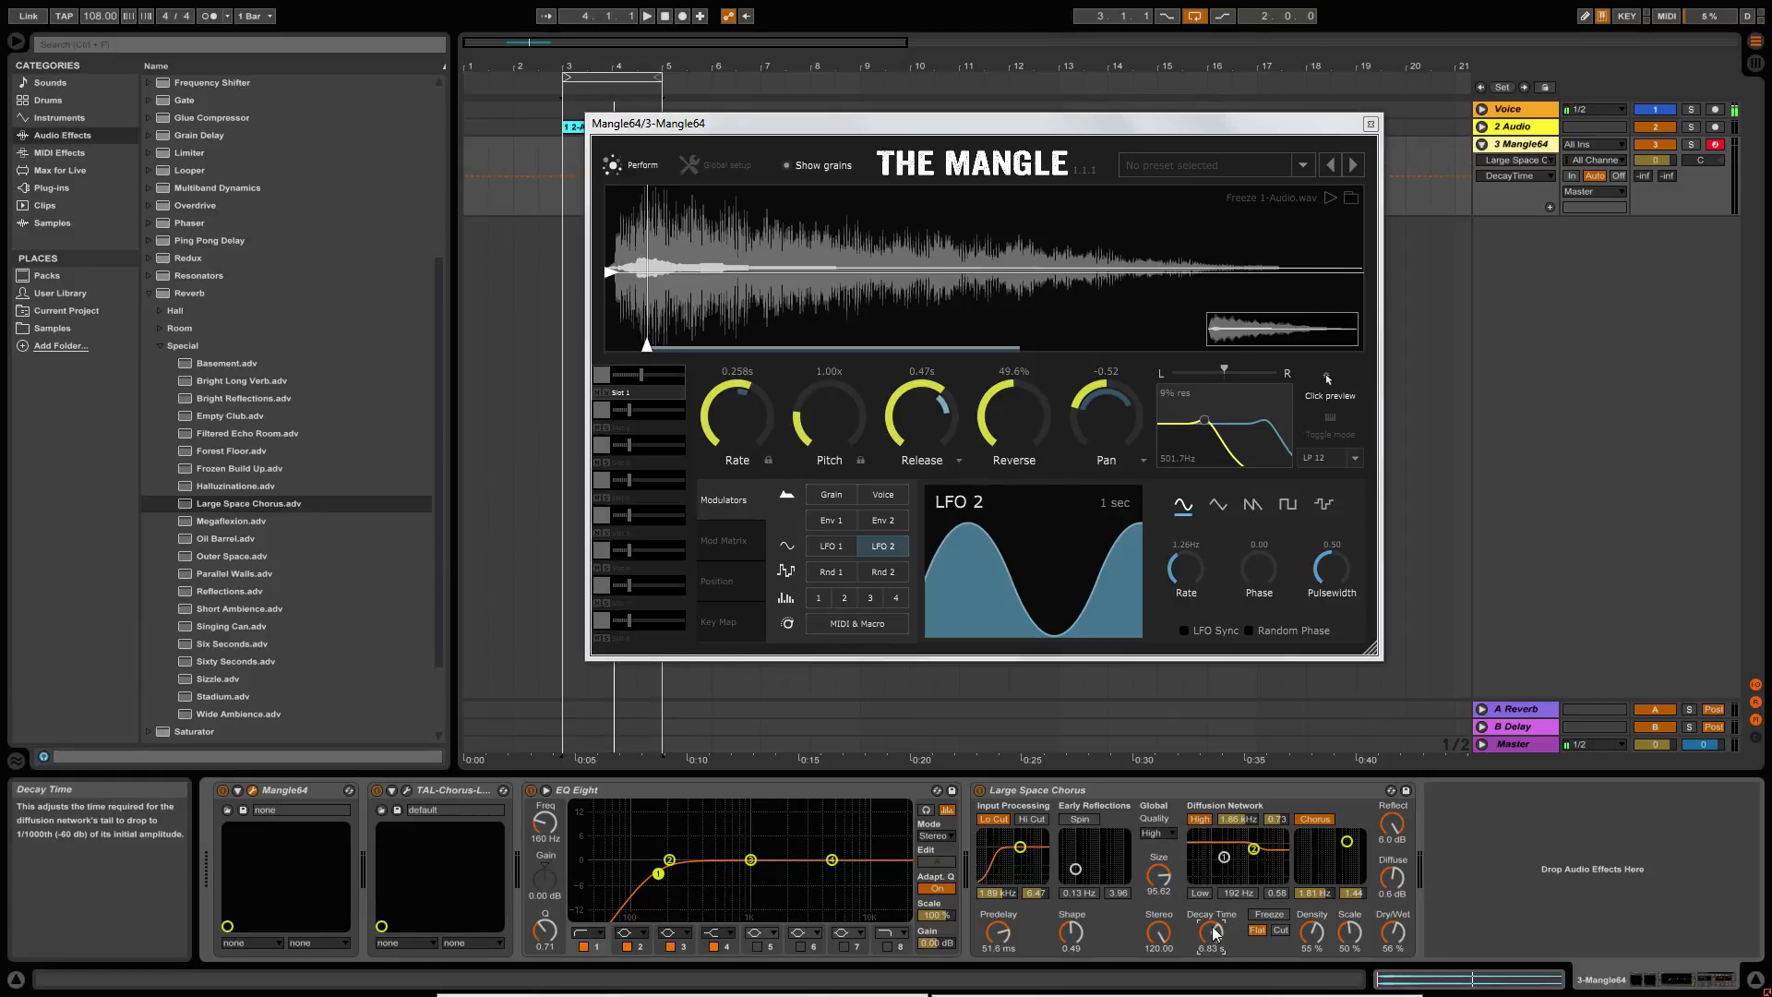
drag(1392, 932, 1392, 959)
drag(1216, 931, 1216, 909)
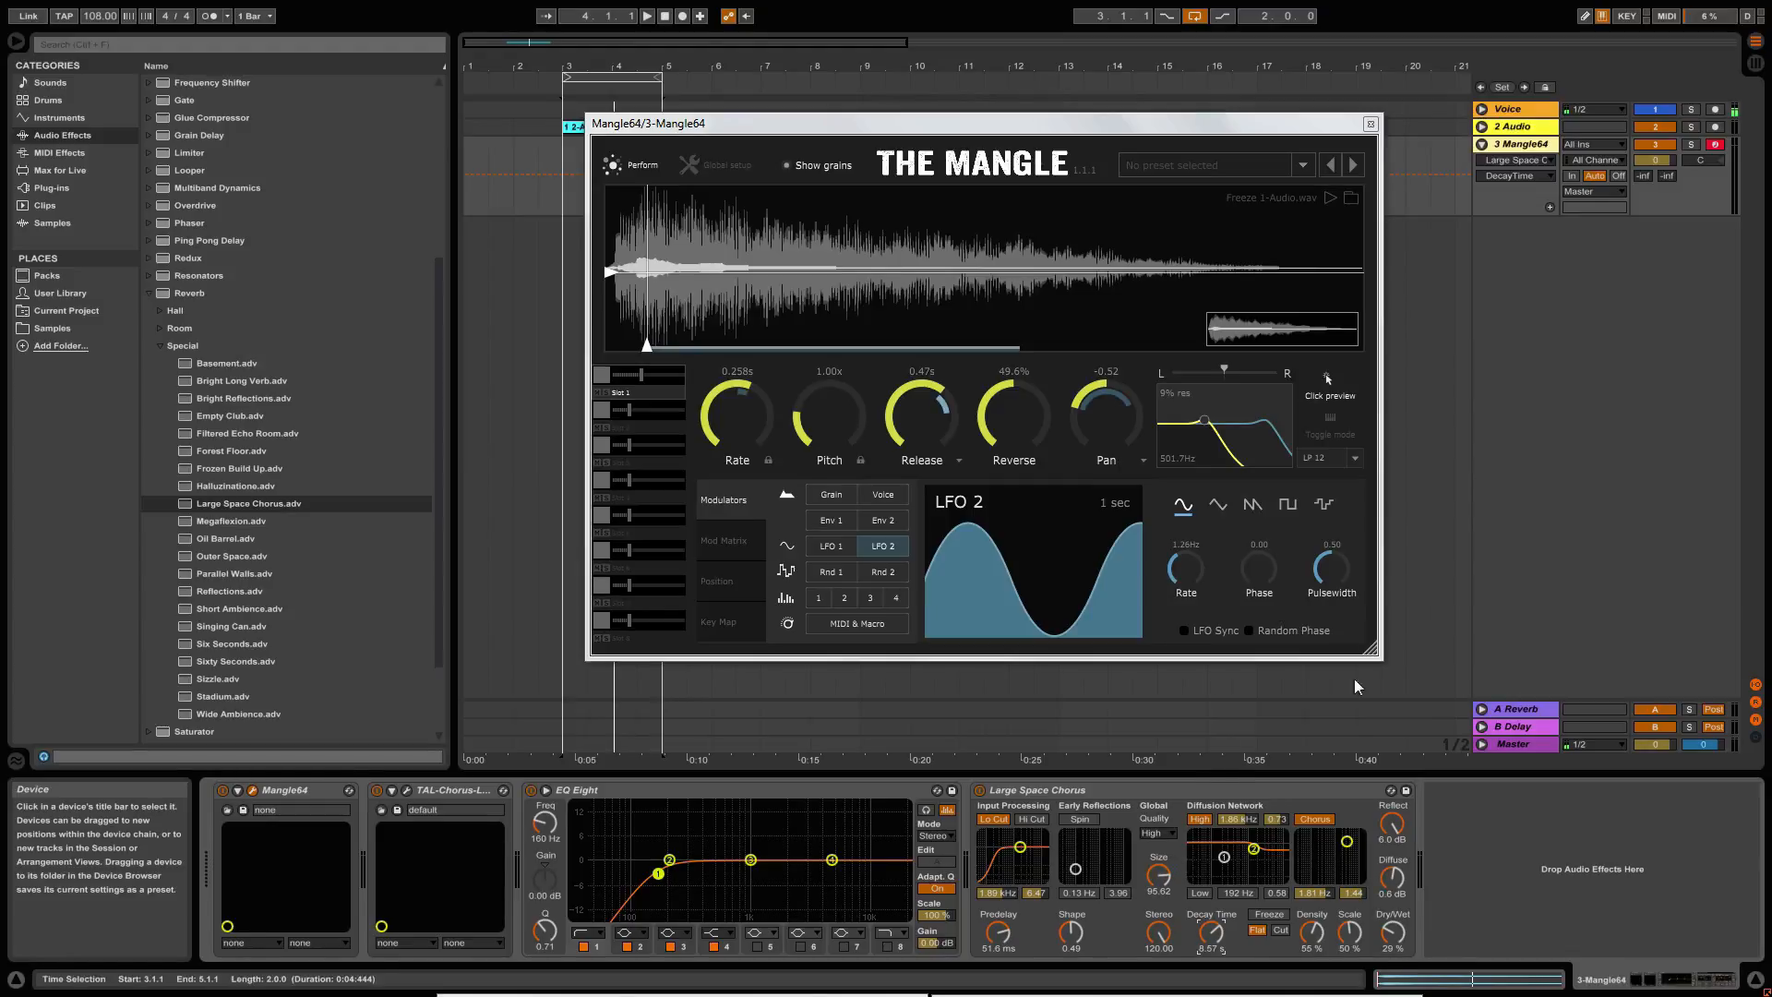
Resize the Mangle window slightly smaller and place it over the arrangement, clear of the browser, the frozen clip and the device chain.
drag(1022, 130, 847, 153)
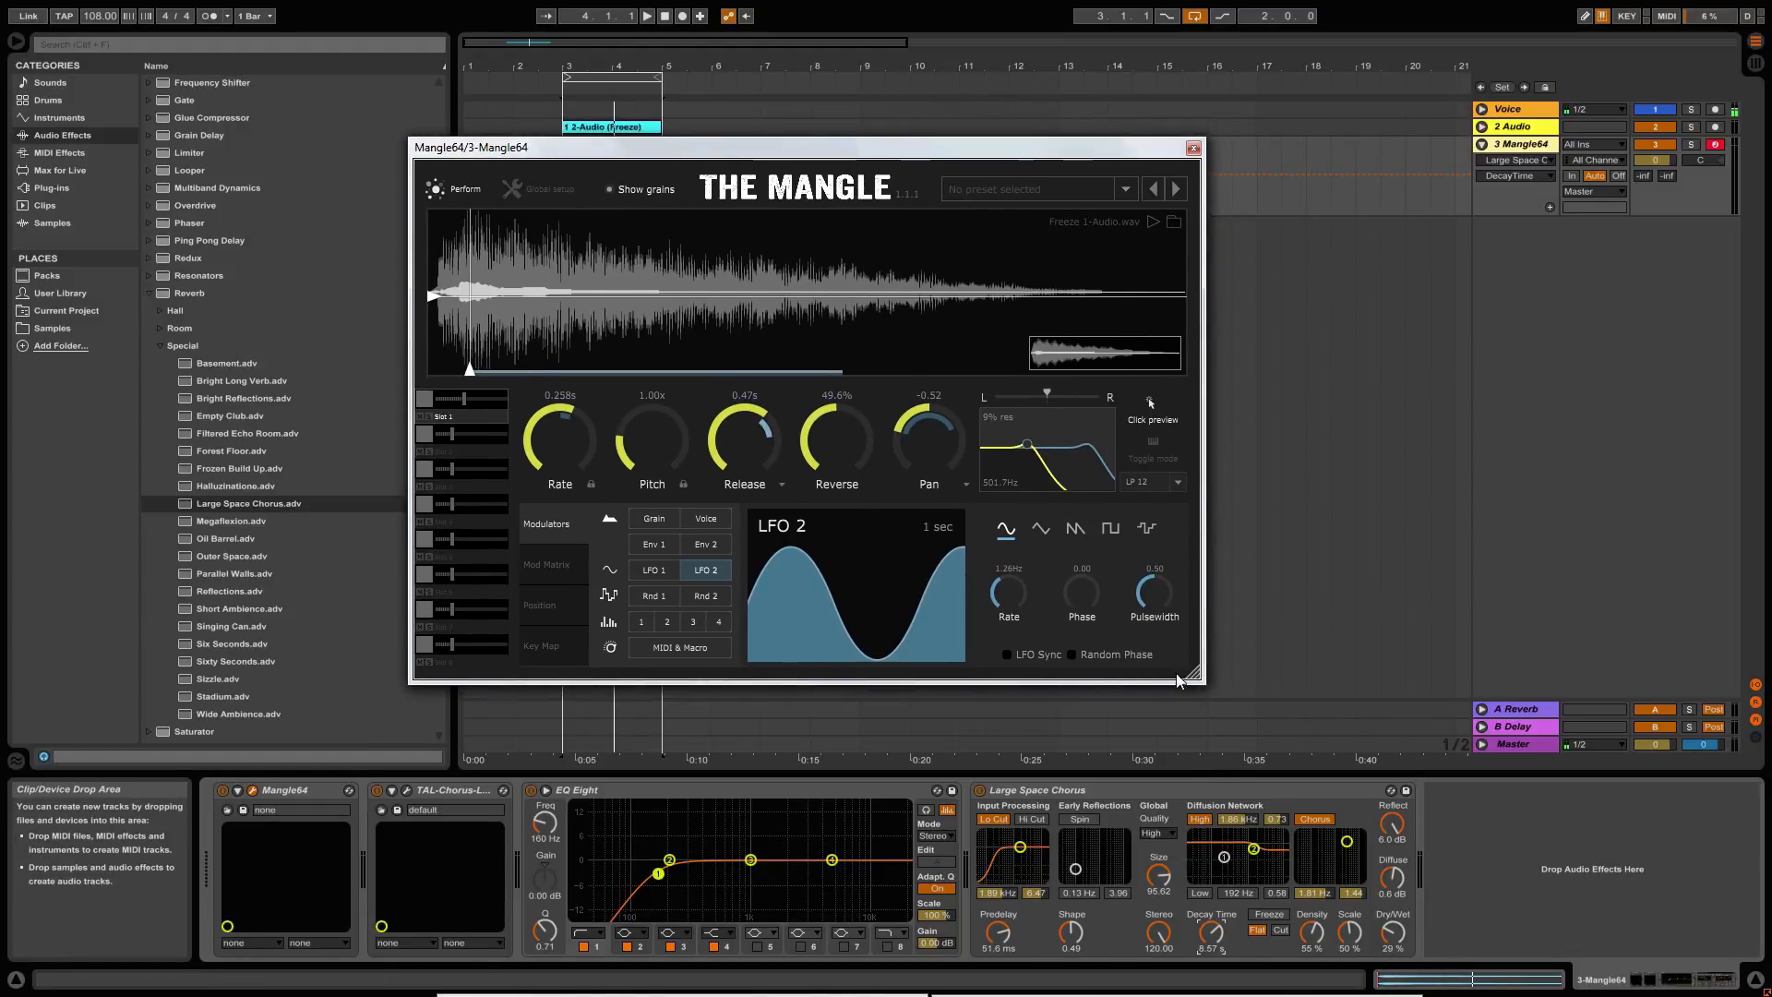
drag(1204, 675, 1330, 764)
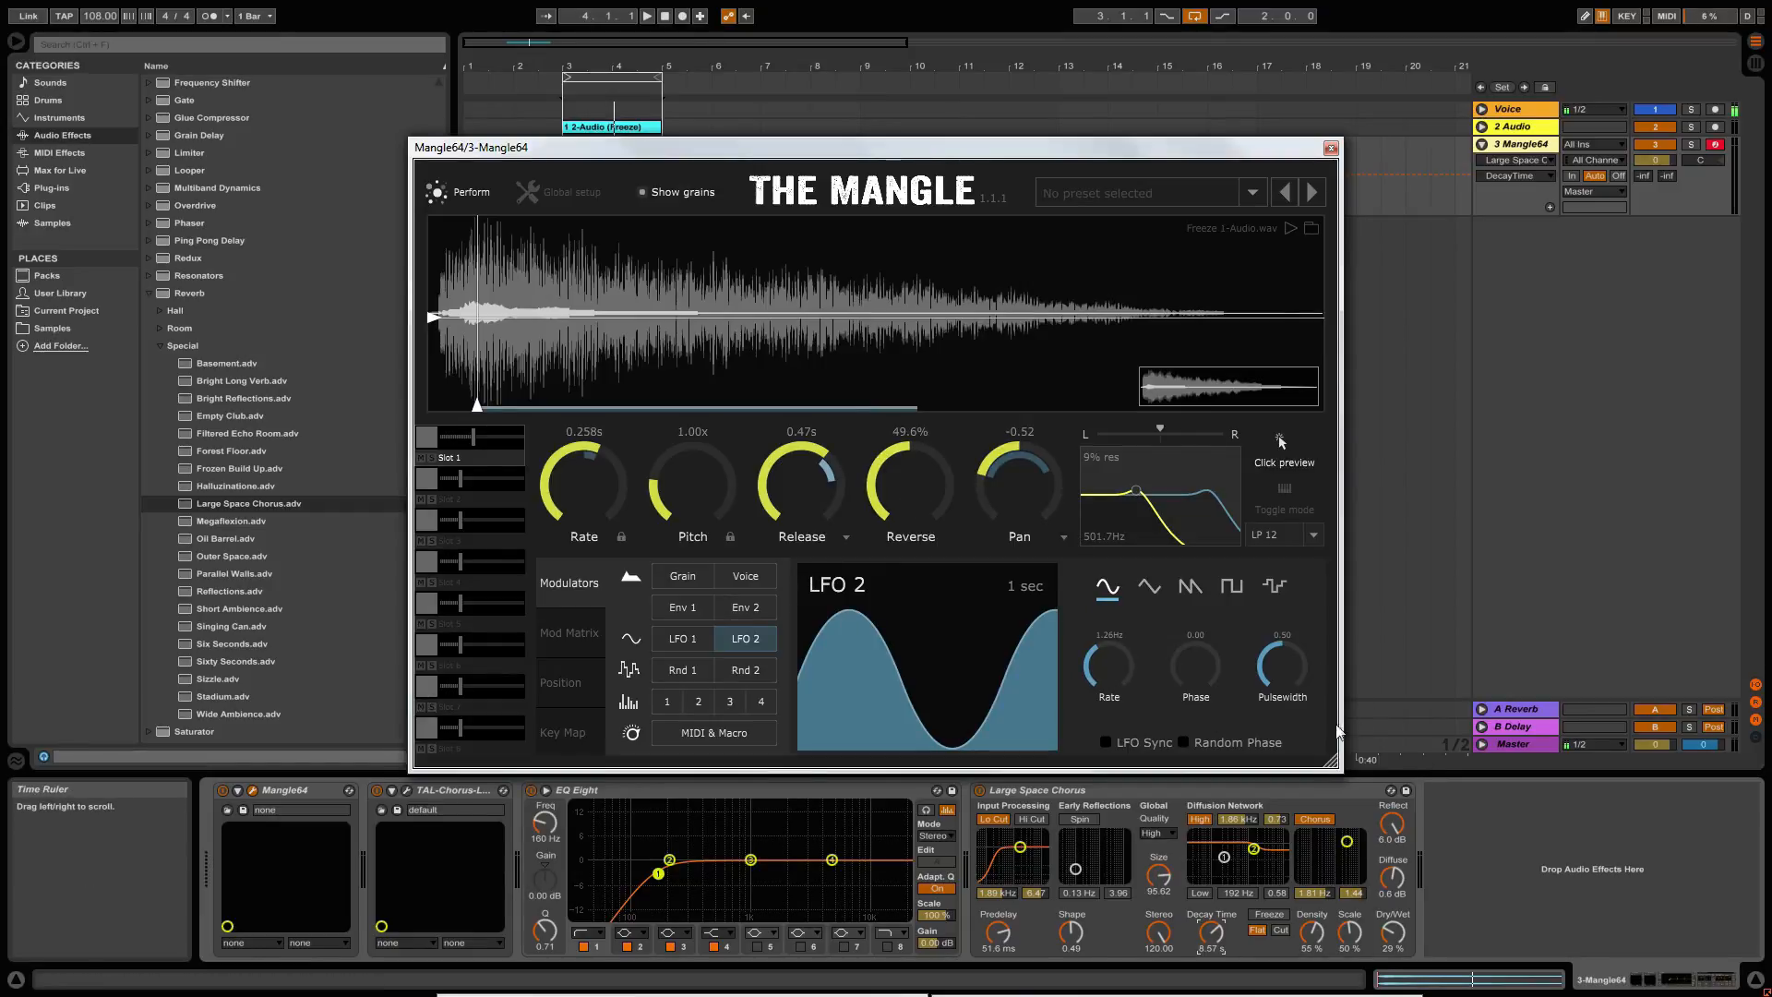
drag(1331, 762, 1160, 674)
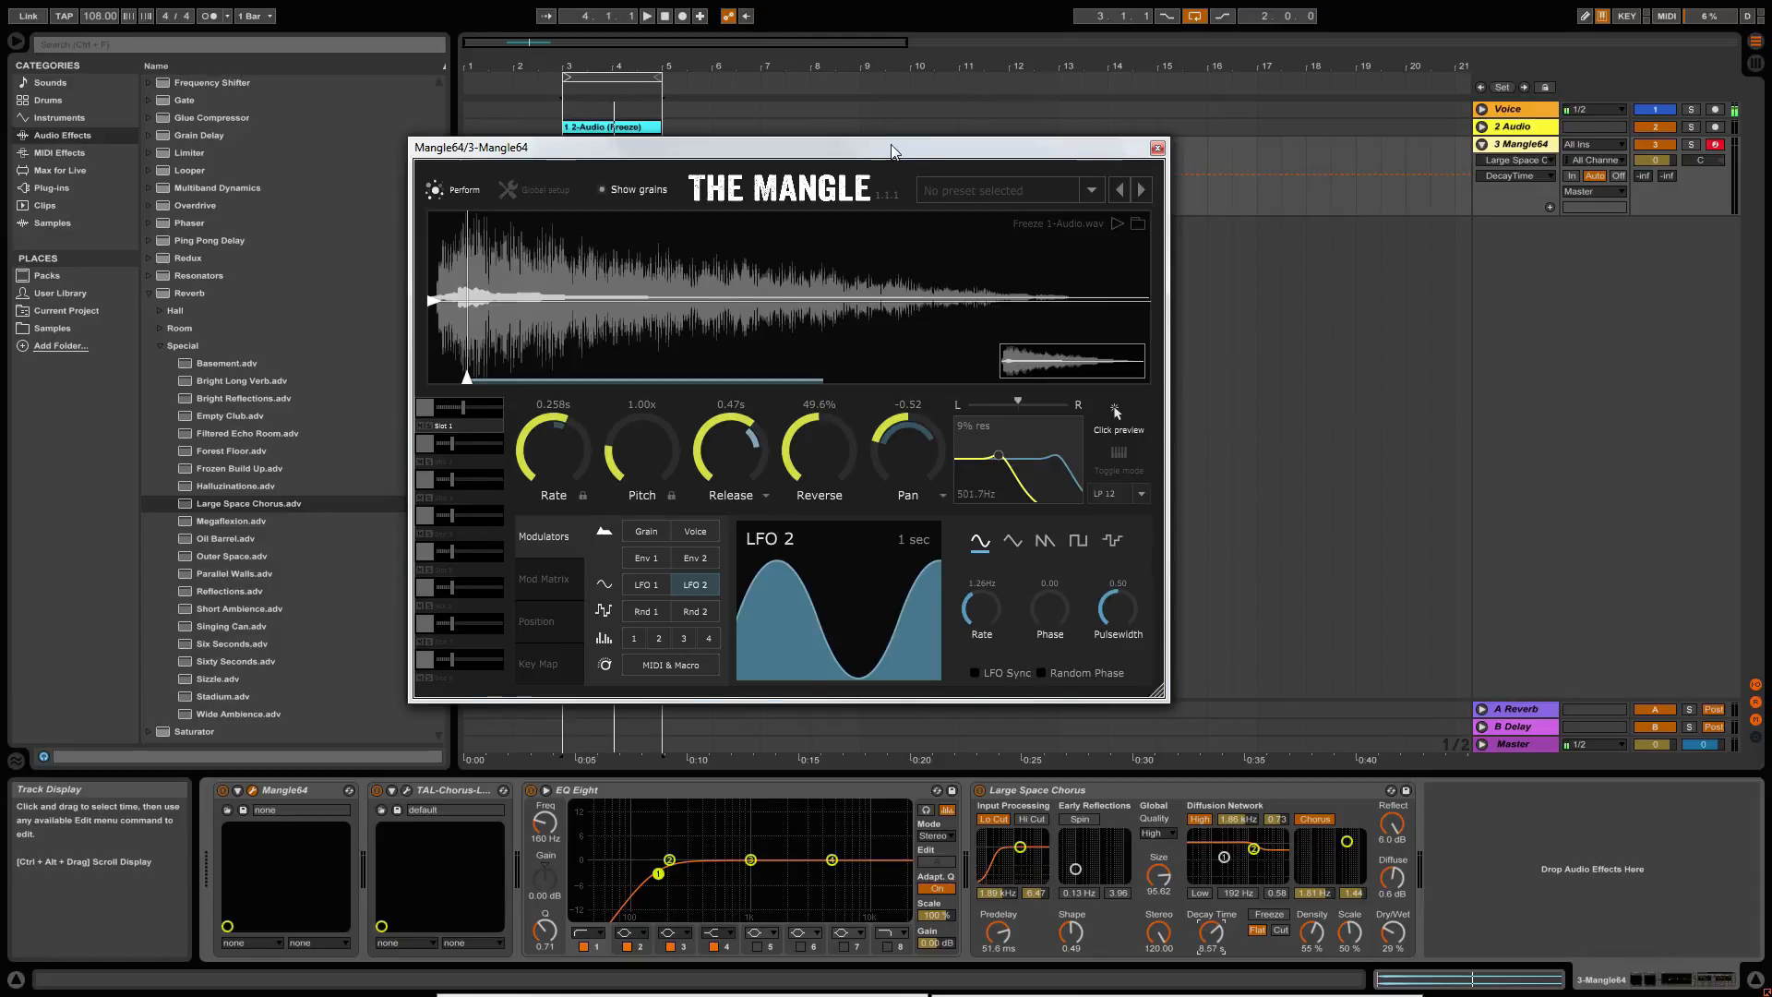
drag(892, 150, 1184, 149)
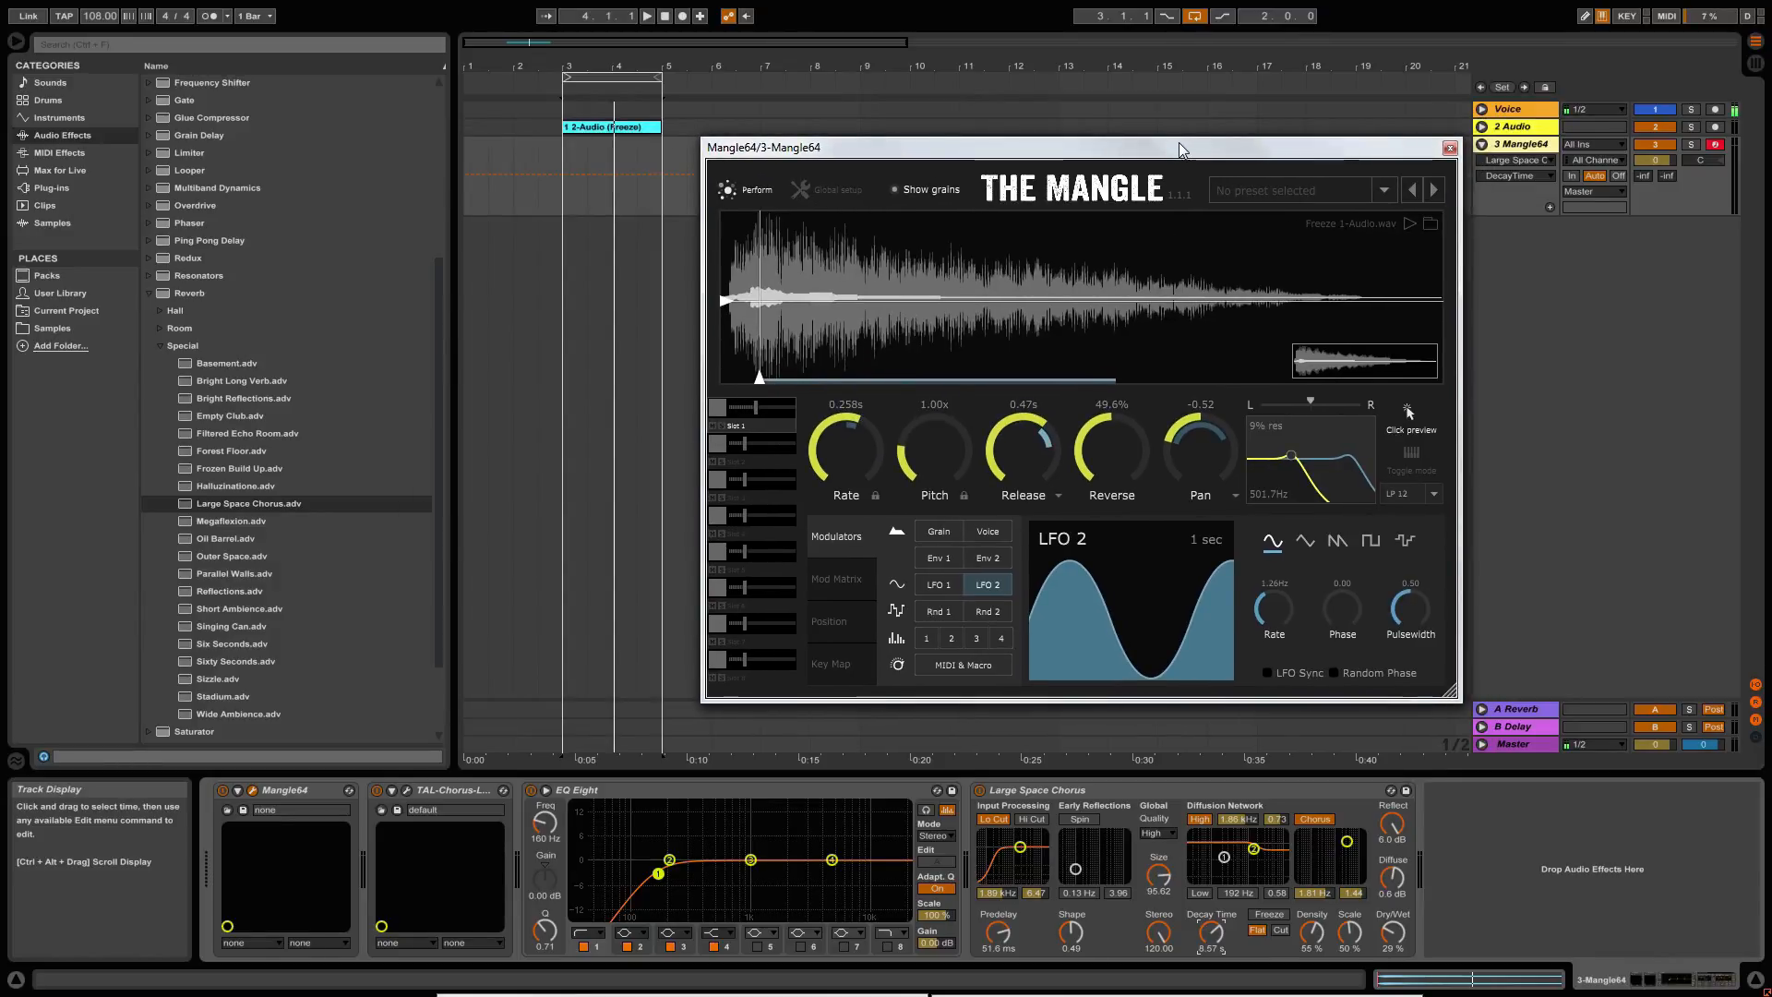